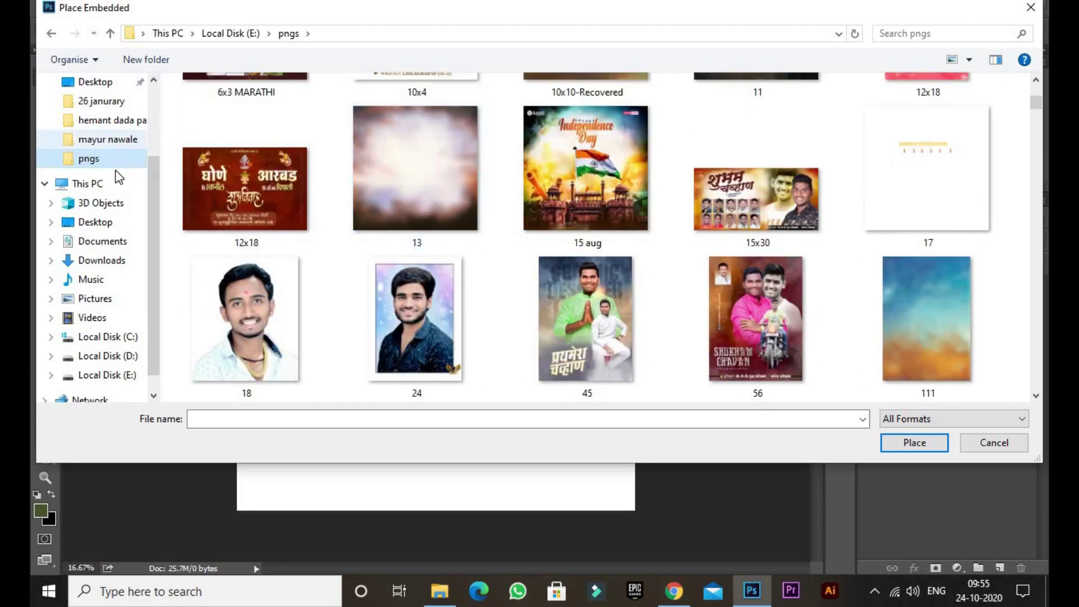
Look through the image files in the pngs and Downloads folders for a poster background to place.
double_click(767, 230)
scroll(663, 232, "down", 2)
scroll(638, 234, "up", 2)
left_click(109, 260)
scroll(631, 241, "down", 5)
scroll(626, 240, "up", 5)
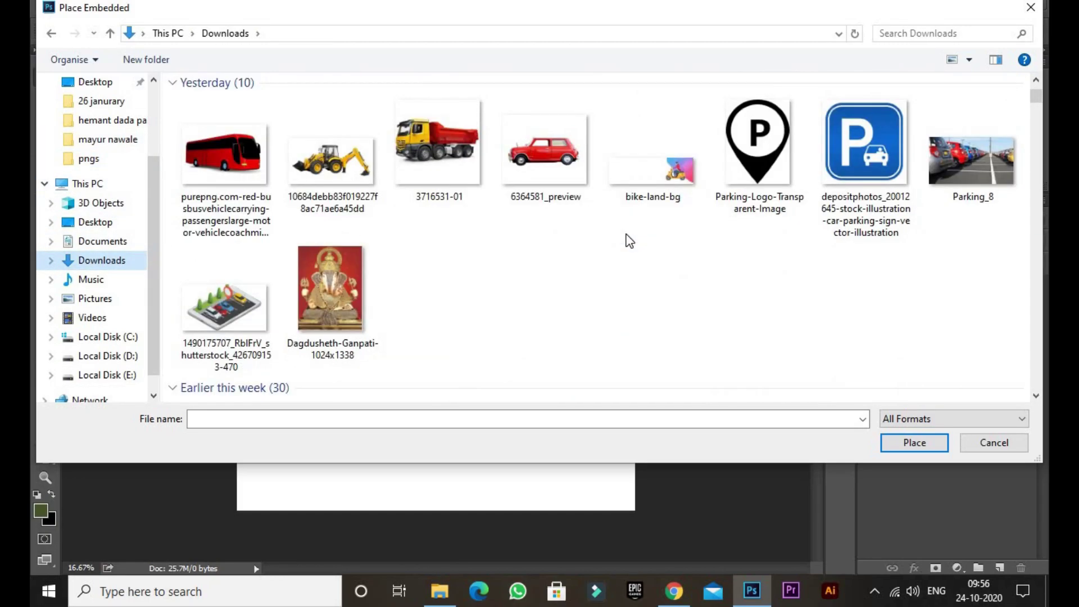
scroll(629, 240, "down", 5)
scroll(626, 236, "down", 5)
scroll(625, 235, "up", 3)
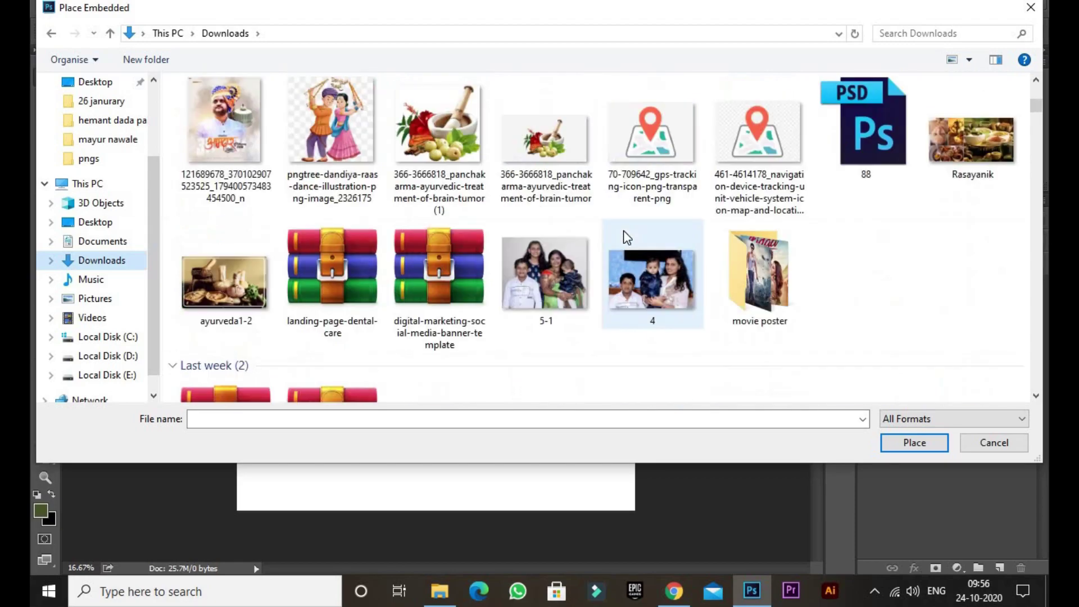
scroll(622, 234, "down", 2)
scroll(621, 231, "down", 15)
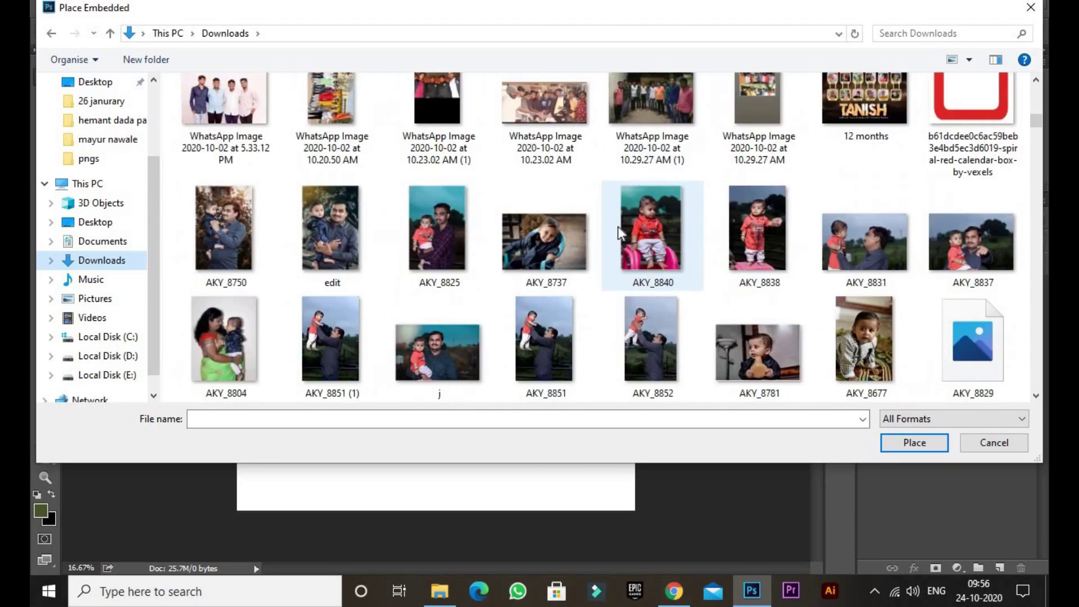
Try to find the image by choosing "movie poster" as the file name.
left_click(543, 423)
type("m")
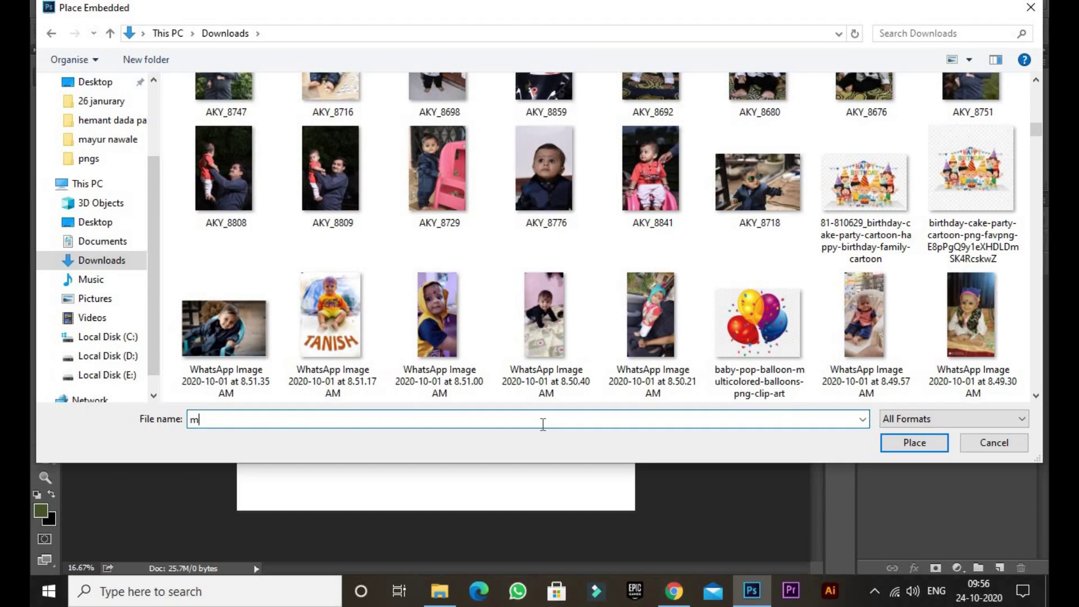
type("o")
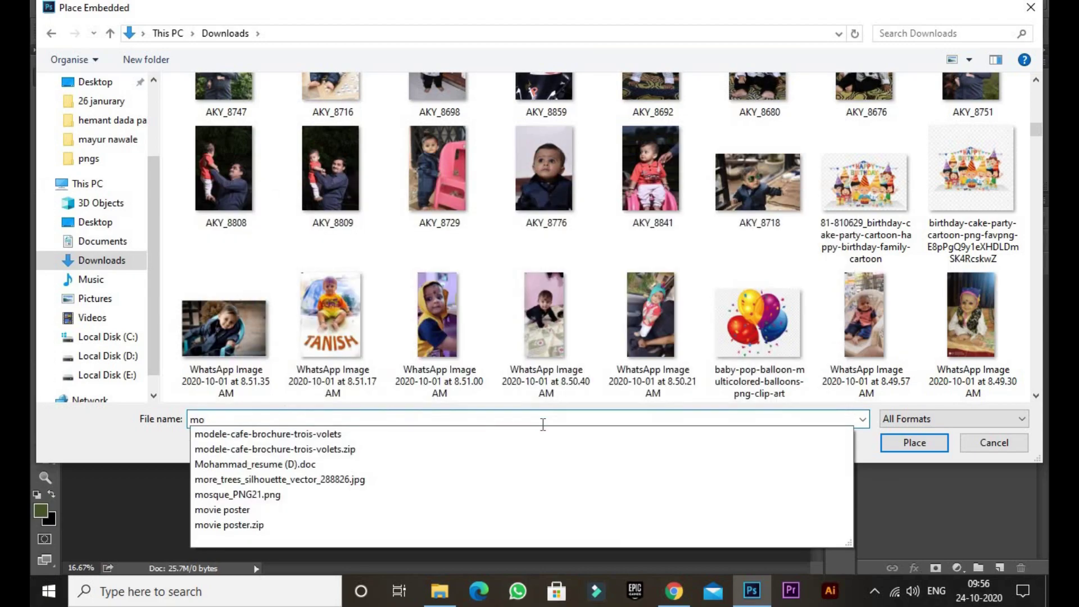
left_click(272, 509)
Examine the older image thumbnails in the Downloads folder for a suitable green background.
scroll(837, 300, "down", 12)
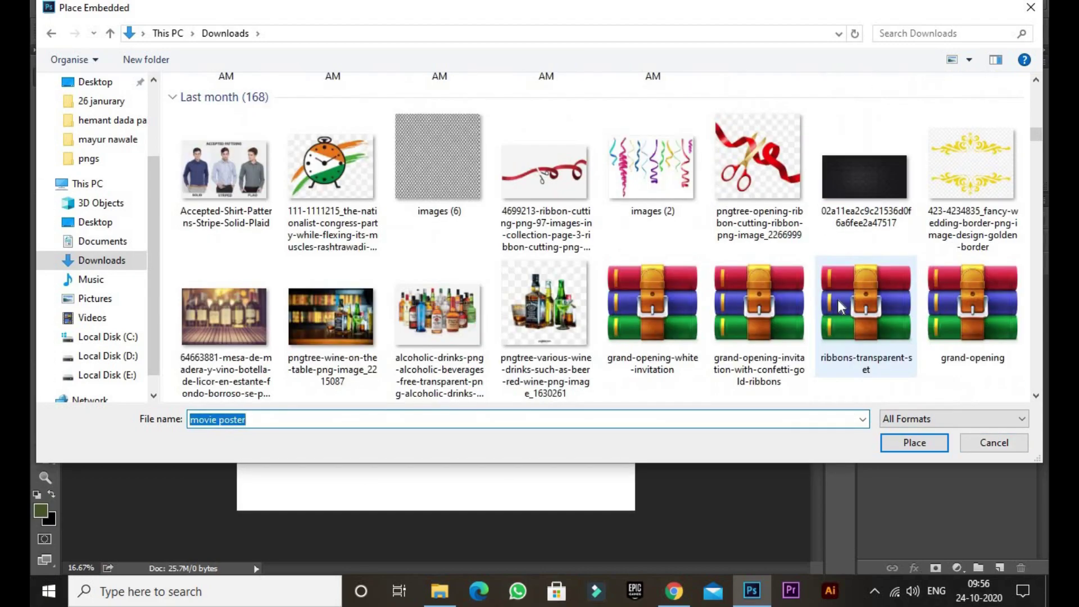
left_click_drag(1041, 136, 1043, 318)
scroll(864, 292, "down", 3)
scroll(860, 289, "down", 15)
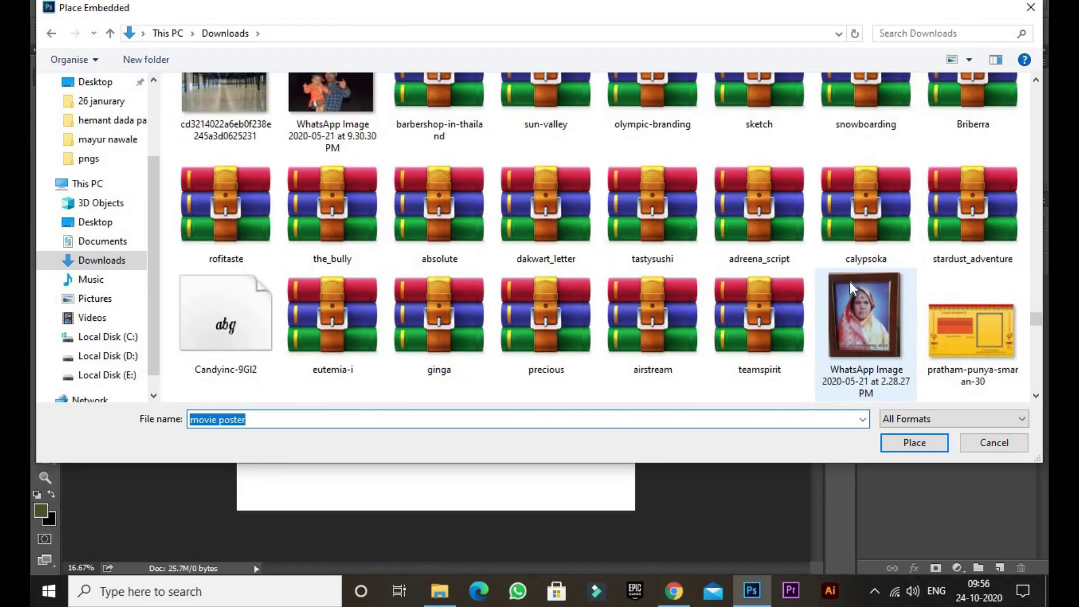
scroll(848, 288, "down", 15)
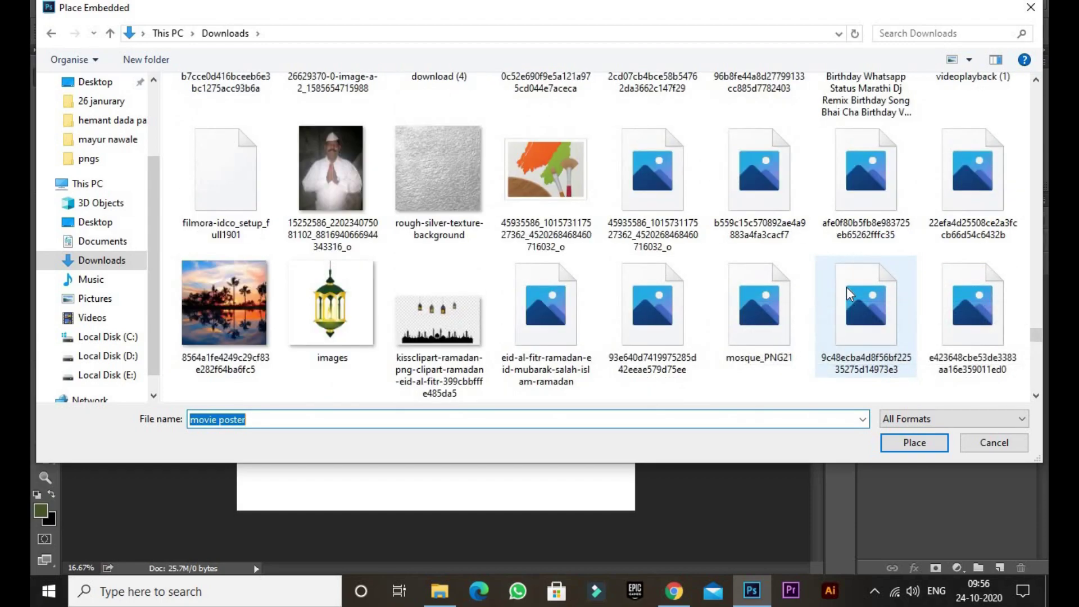
scroll(845, 292, "down", 15)
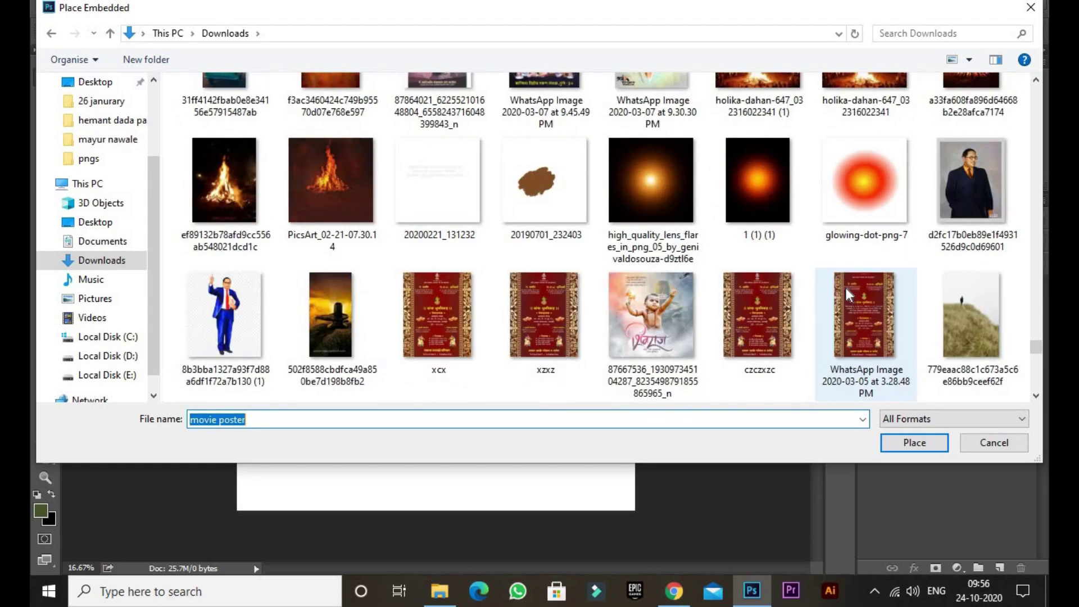
scroll(824, 271, "down", 15)
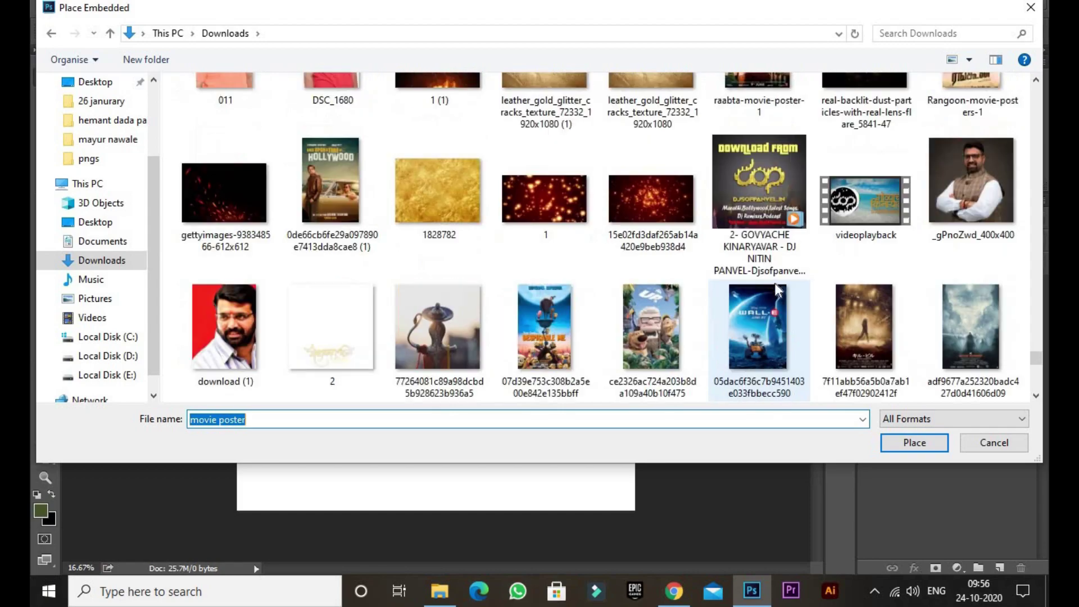
scroll(763, 292, "down", 15)
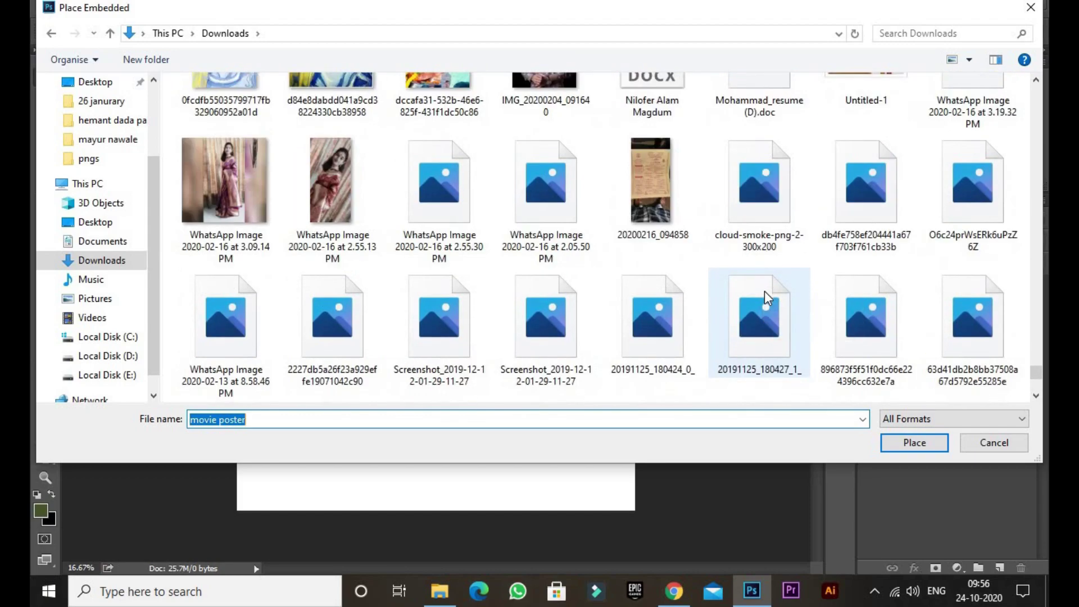
scroll(764, 306, "down", 5)
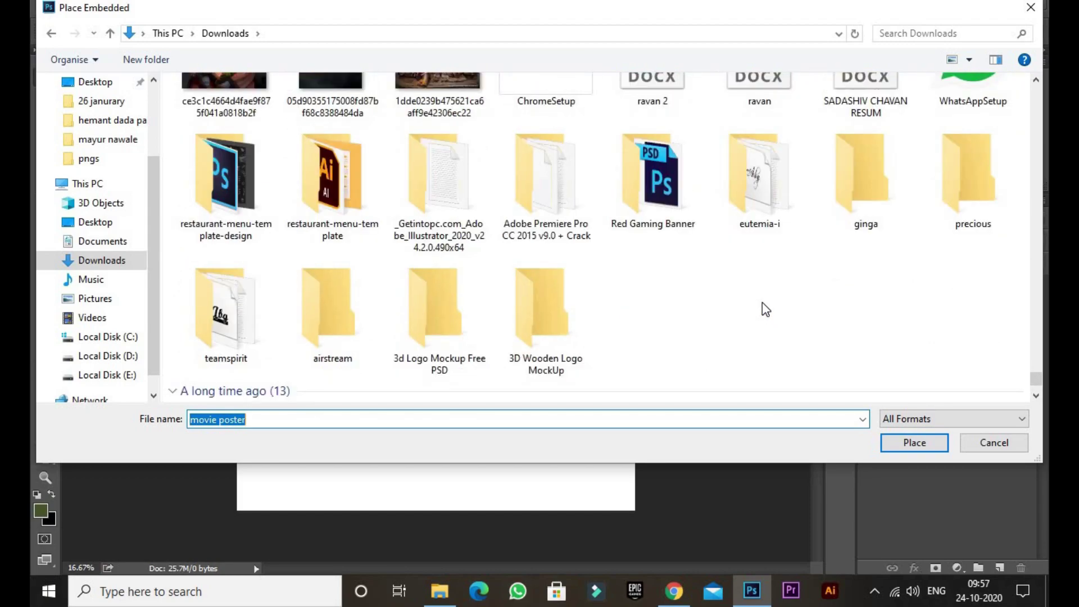
scroll(763, 307, "up", 10)
scroll(757, 309, "up", 15)
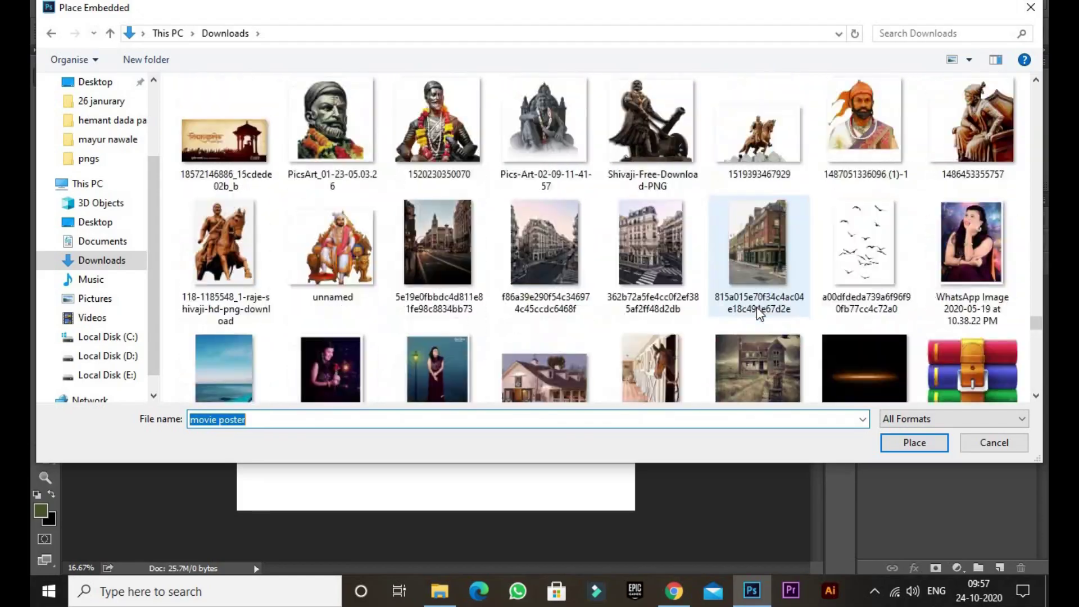
scroll(758, 314, "up", 15)
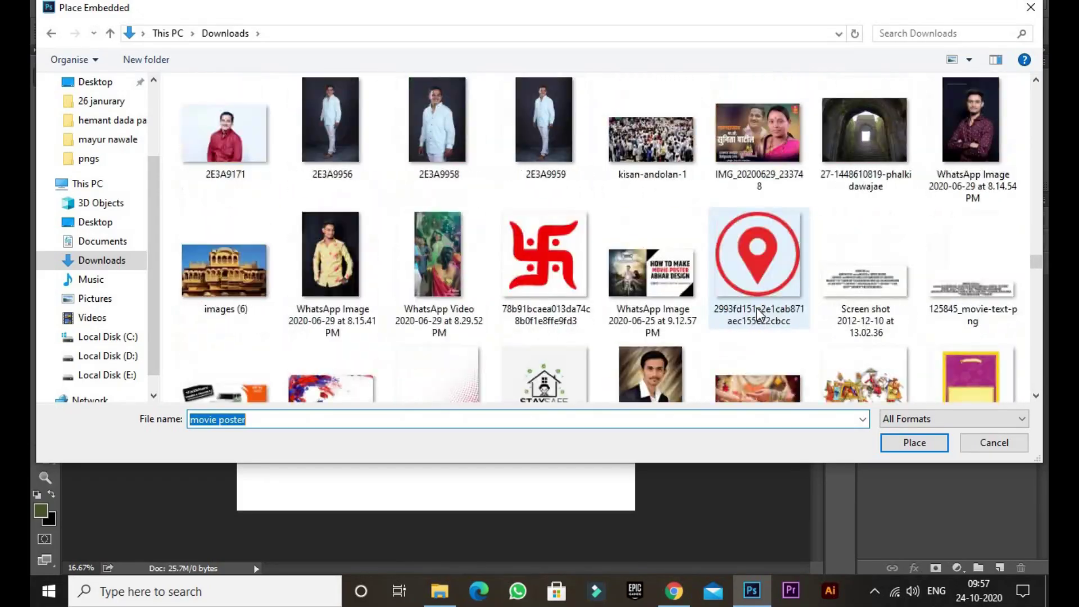
scroll(754, 311, "up", 15)
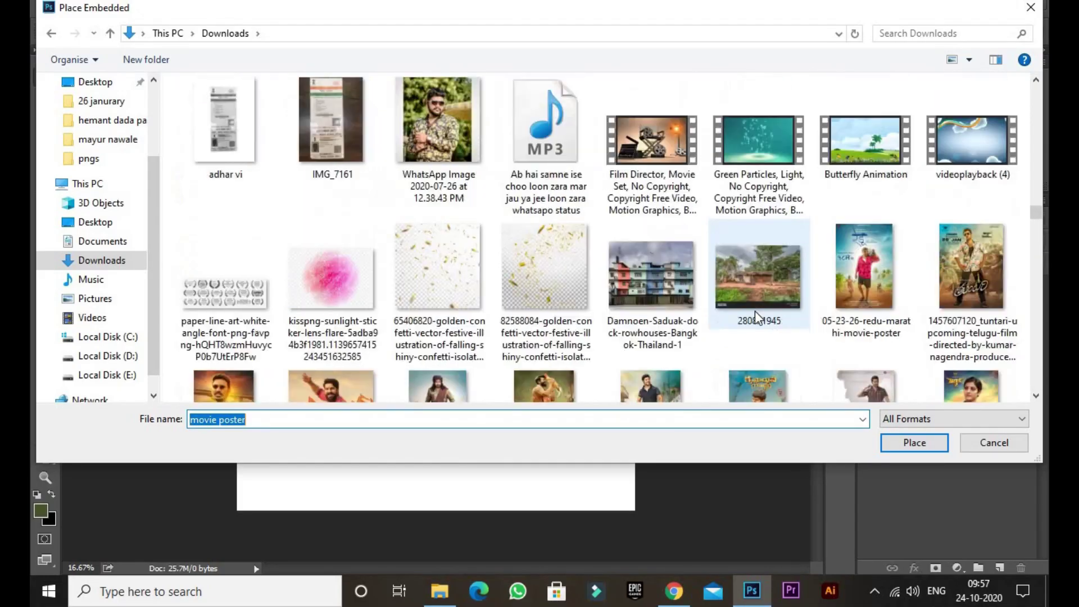
scroll(756, 318, "up", 15)
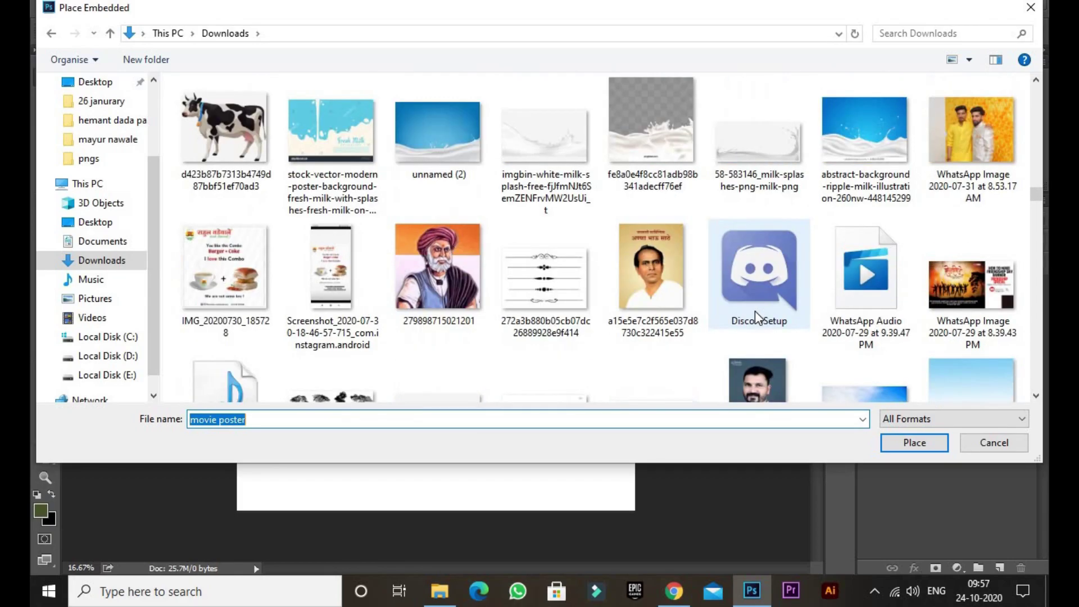
scroll(756, 316, "up", 15)
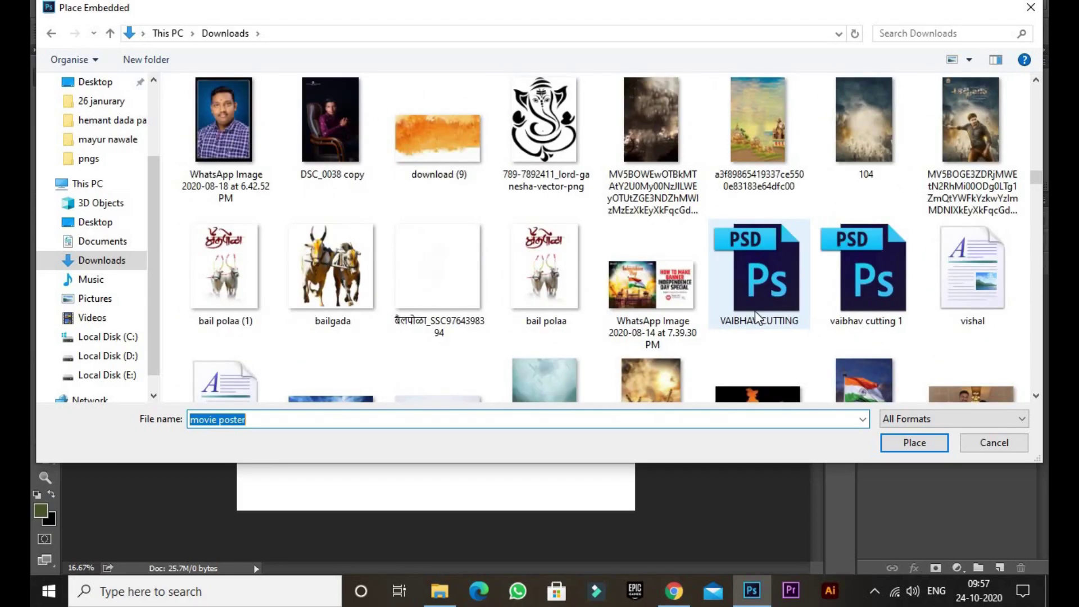
scroll(756, 316, "up", 2)
scroll(750, 313, "down", 5)
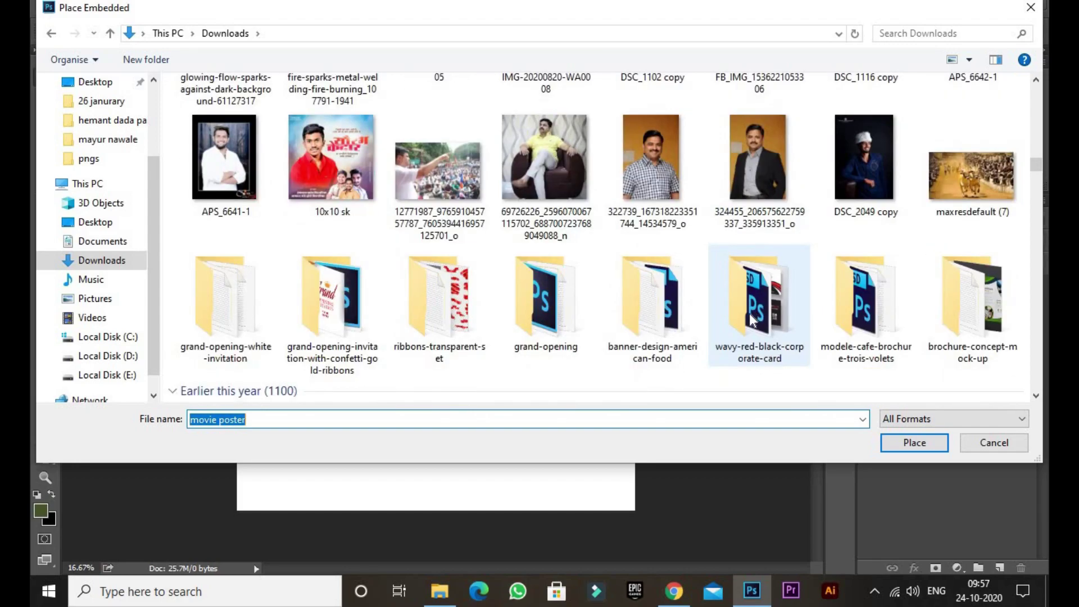
scroll(751, 315, "up", 5)
scroll(749, 315, "up", 5)
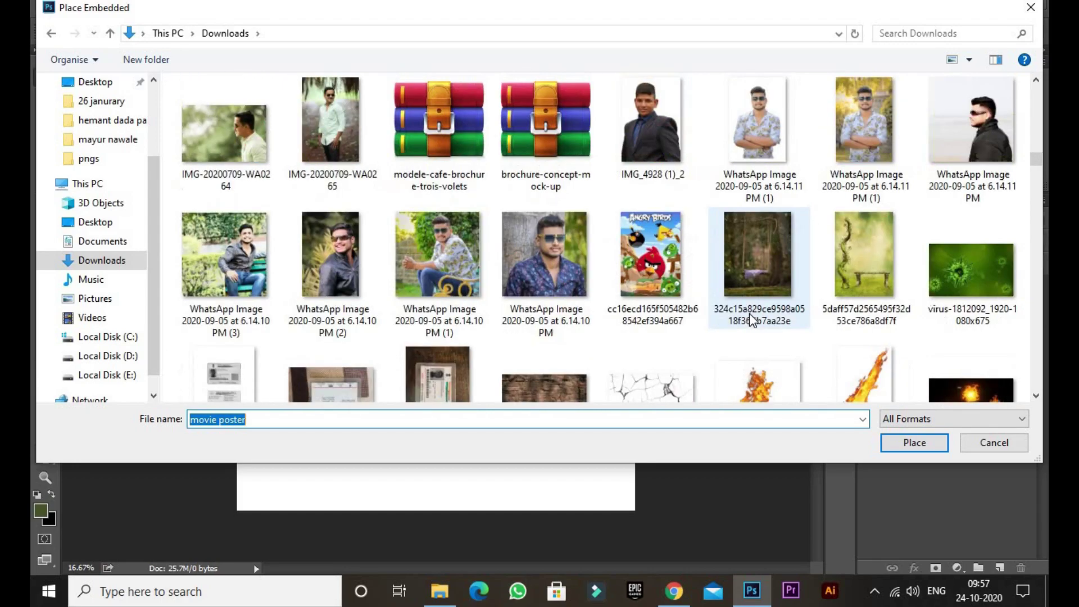
scroll(750, 315, "up", 1)
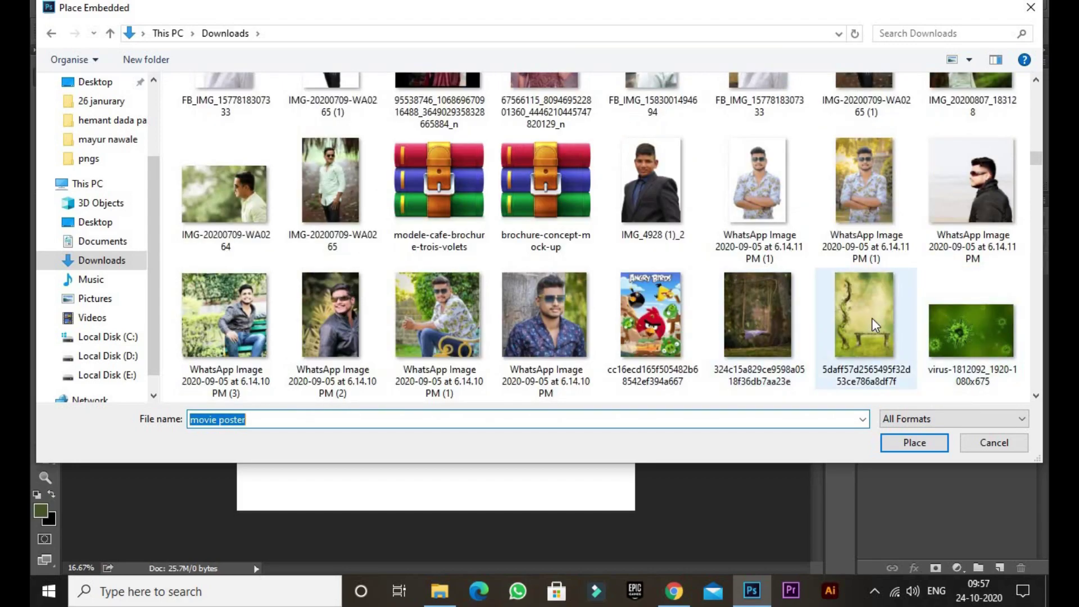
Try placing the green garden image with vine and bench on the white canvas, and delete its layer.
double_click(873, 320)
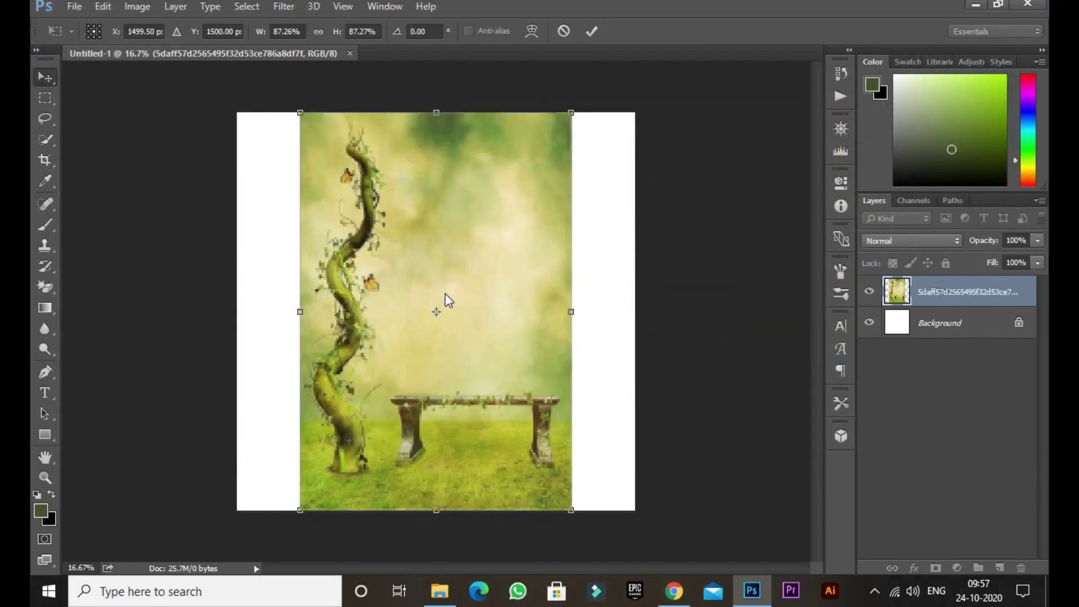
key("Return")
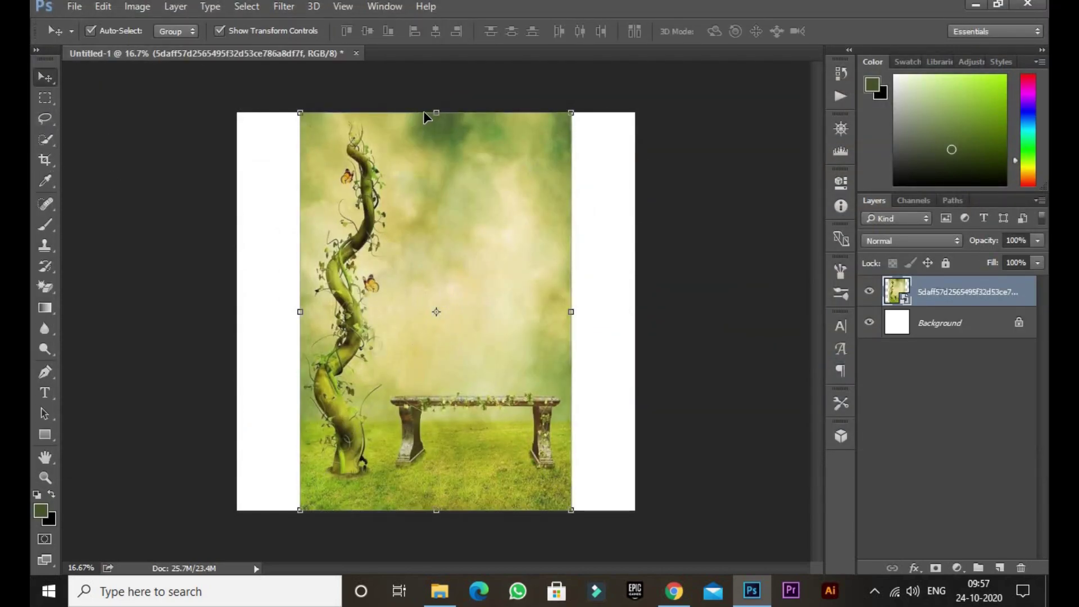
key("Delete")
Open the green garden image with the vine and bench from Downloads as a separate document.
left_click(103, 6)
left_click(87, 39)
scroll(761, 225, "down", 15)
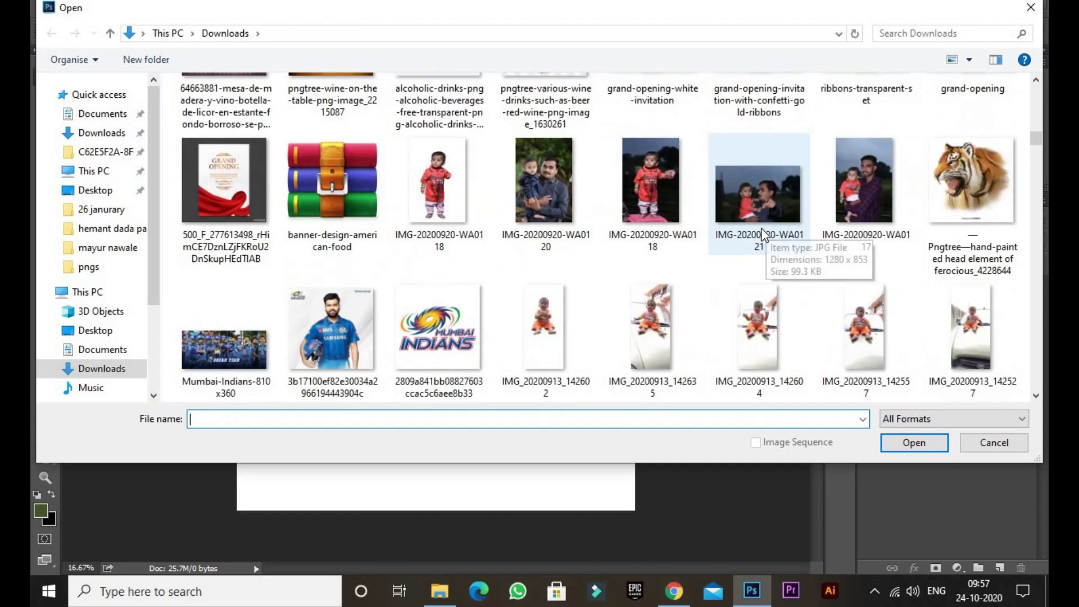
scroll(762, 230, "down", 4)
scroll(762, 240, "down", 10)
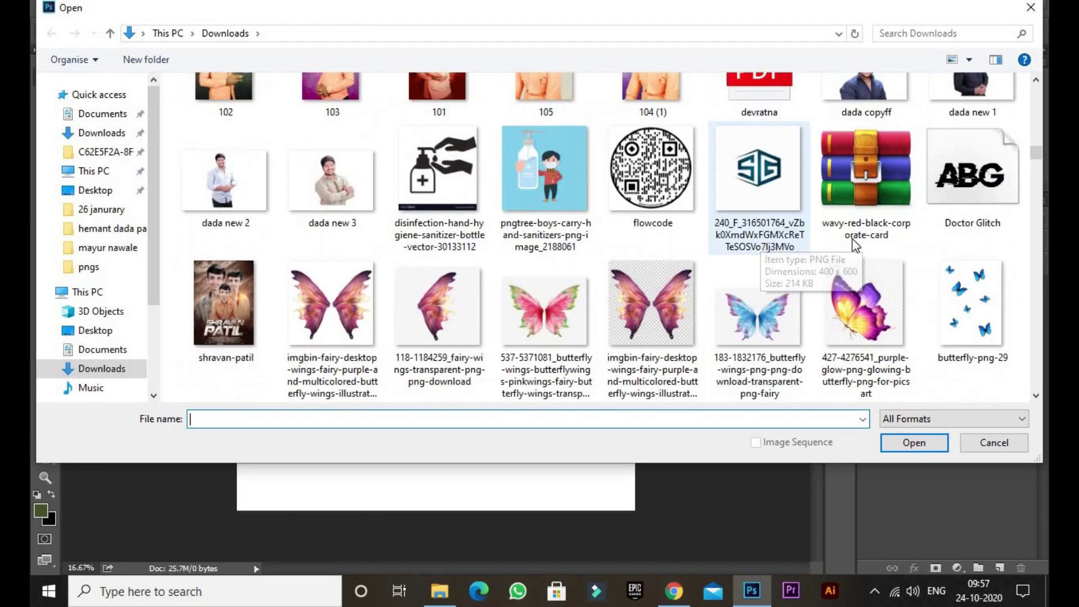
double_click(853, 220)
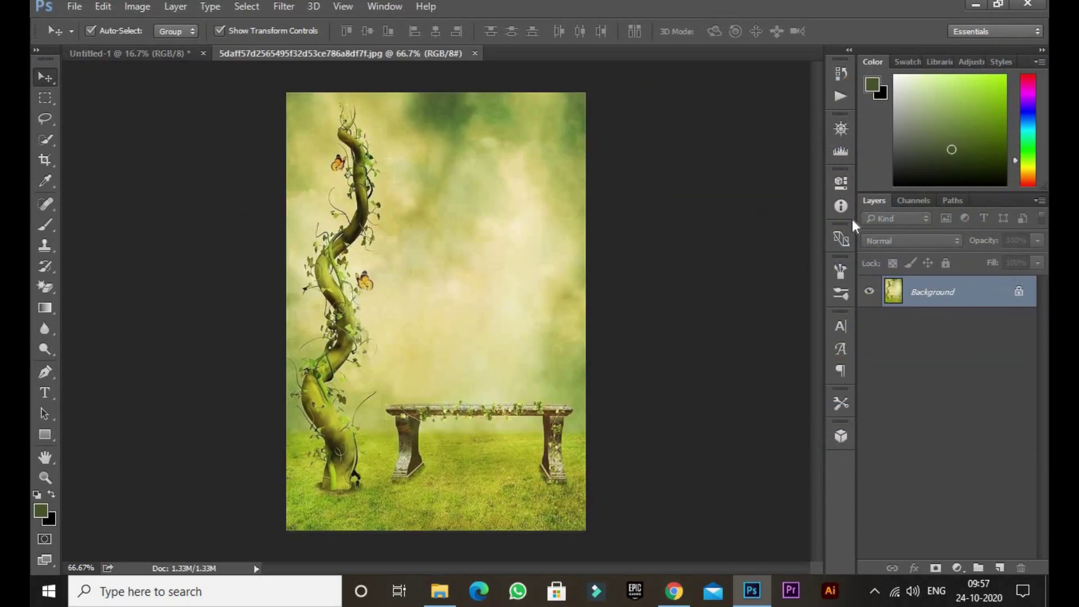
Outline the stone bench with the Lasso tool and remove it with a Content-Aware fill.
left_click(45, 119)
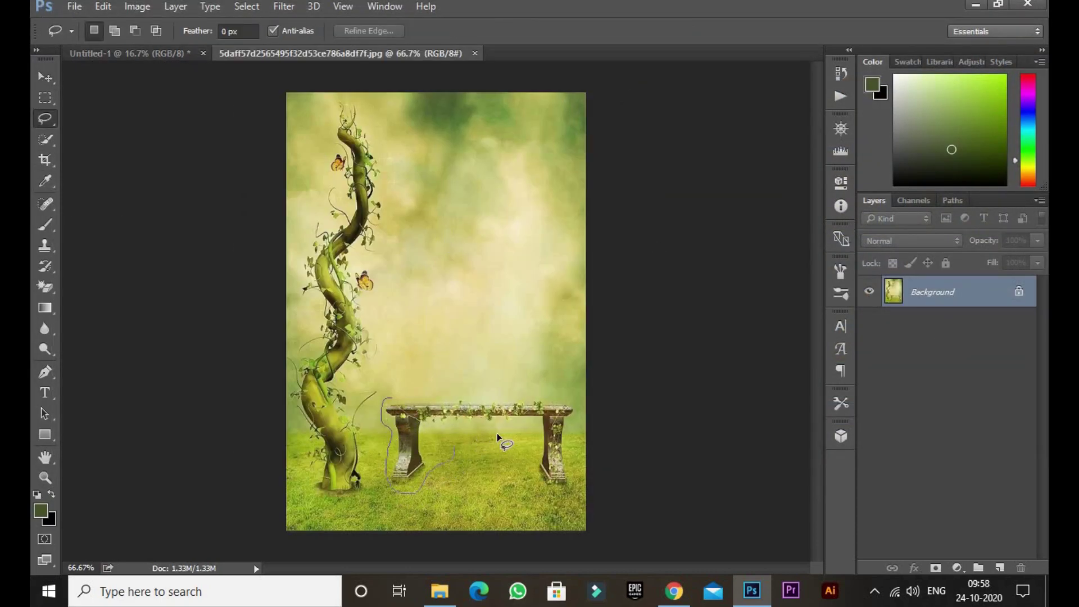
left_click_drag(385, 396, 388, 393)
right_click(431, 413)
left_click(455, 298)
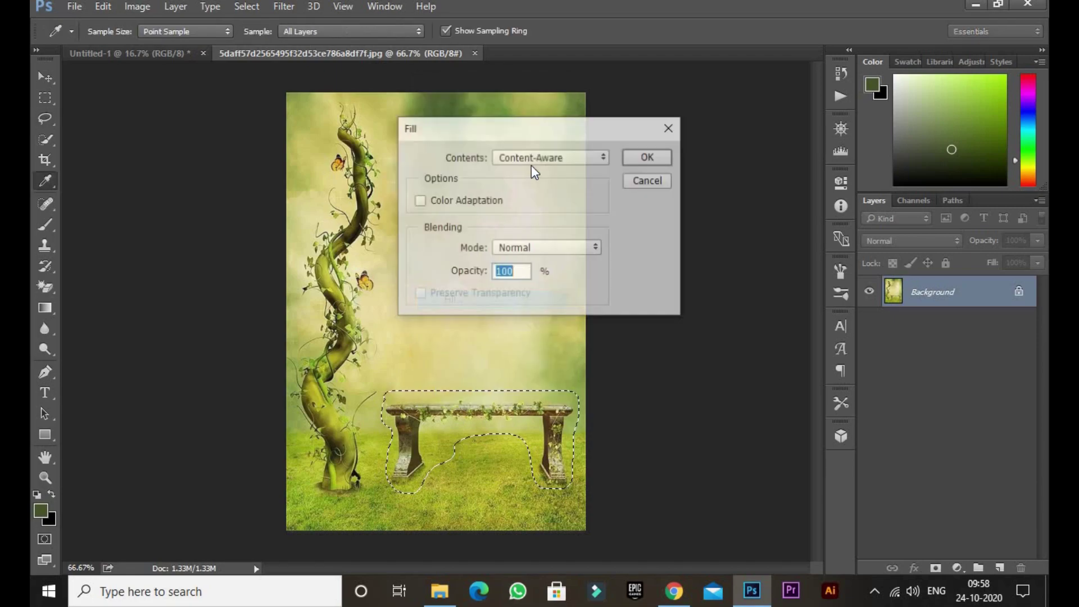
left_click(645, 155)
Unlock the Background layer and remove the lassoed twisted vine with a Content-Aware fill.
left_click(1018, 293)
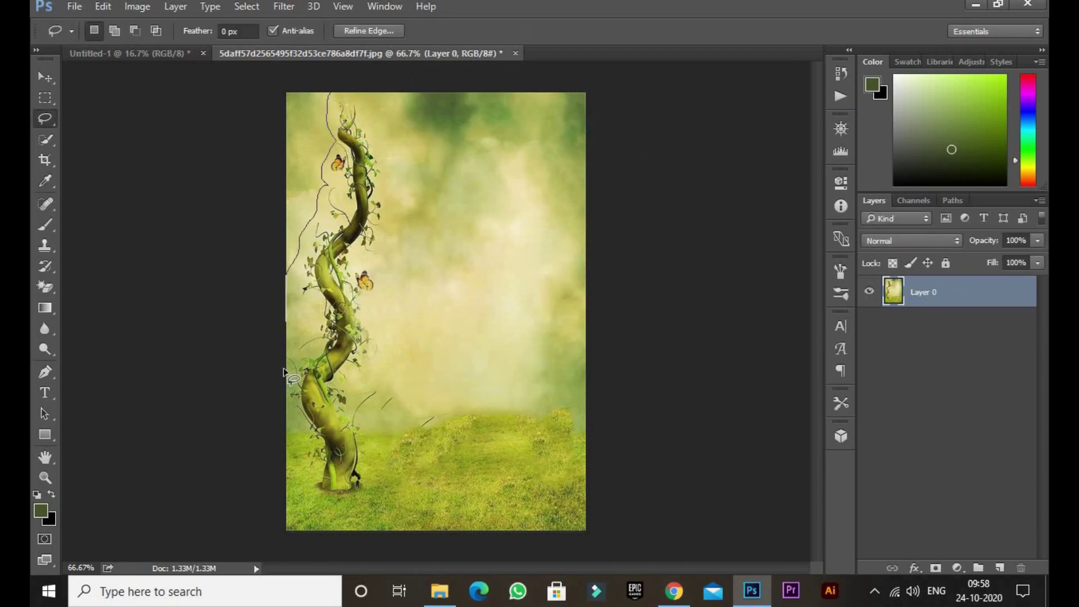
left_click_drag(362, 100, 358, 94)
right_click(350, 110)
left_click(393, 352)
left_click(646, 155)
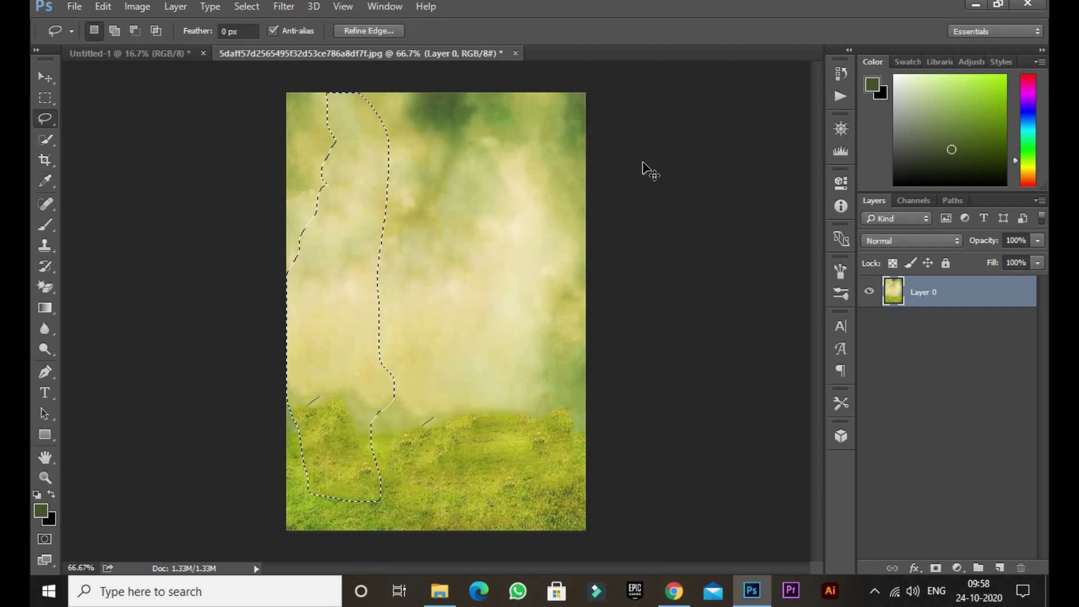
Lasso the two leftover vine strands along the grass edge and remove each with a Content-Aware fill.
mouse_move(324, 377)
left_mouse_down()
mouse_move(284, 409)
mouse_move(317, 405)
left_mouse_up()
right_click(317, 406)
left_click(355, 287)
left_click(646, 156)
right_click(417, 427)
left_click(450, 309)
left_click(646, 155)
Move the cleaned garden image into the Untitled-1 document and enlarge it until its blurred sky covers the whole canvas.
key("v")
left_click_drag(355, 200, 335, 289)
left_click_drag(370, 343, 634, 552)
left_click_drag(436, 553, 434, 572)
left_click_drag(476, 435, 485, 488)
left_click_drag(635, 166, 731, 84)
left_click_drag(588, 260, 588, 232)
key("Return")
Crop the background layer's overflow to the canvas edges, return to the Move tool and deselect the layer.
key("c")
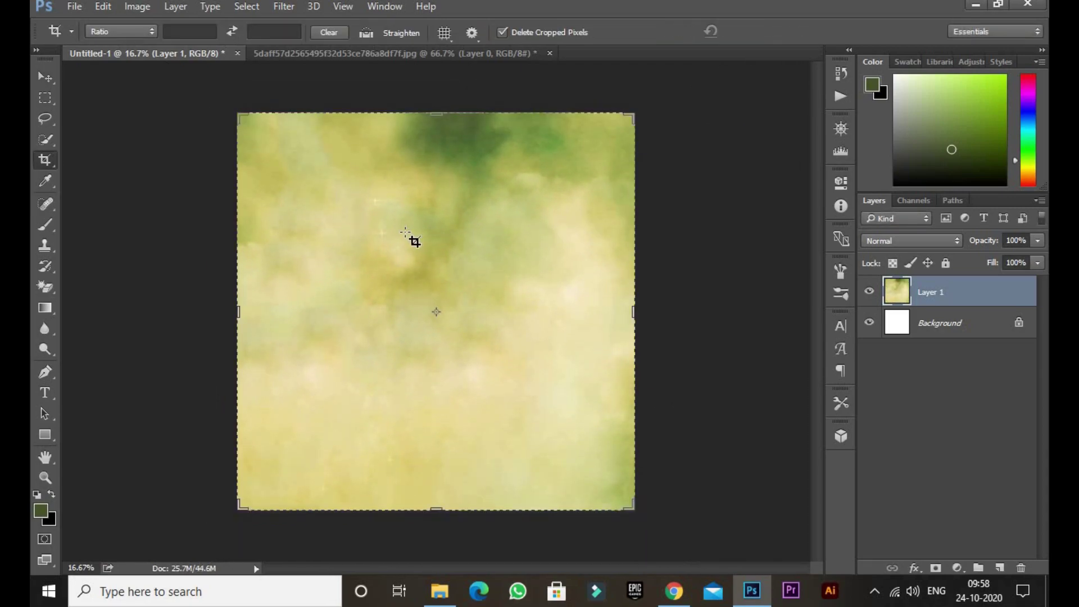
left_click(48, 78)
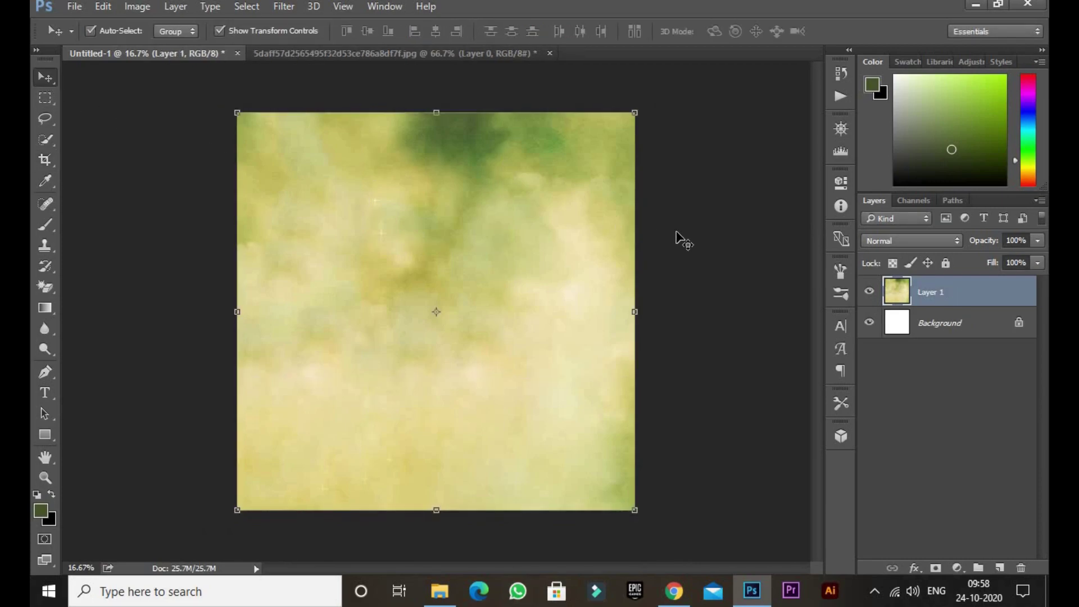
left_click(677, 237)
left_click(962, 303)
left_click(755, 324)
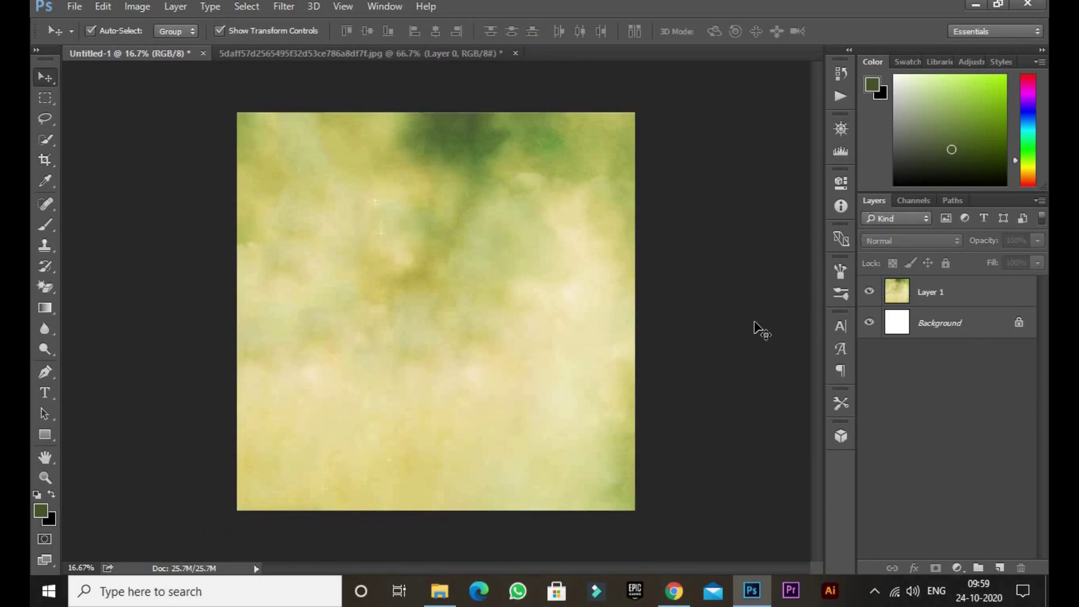
Select the background layer in Untitled-1 and close the garden source image document.
left_click(248, 205)
left_click(550, 53)
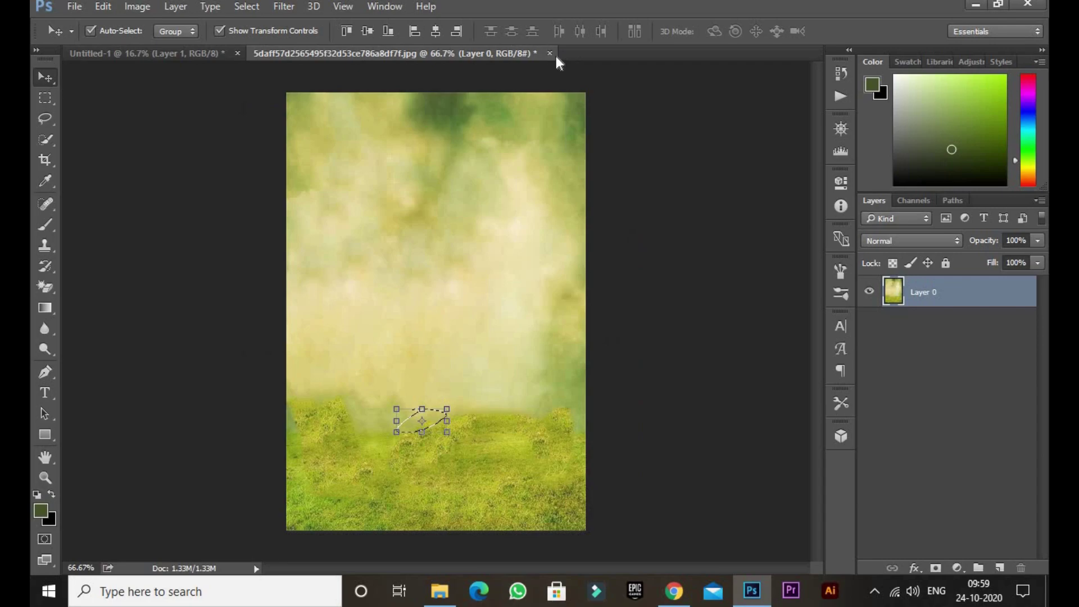
left_click(525, 239)
Open unnamed (3).png from Downloads, move its two figures into Untitled-1 and scale them to about 85%.
left_click(72, 8)
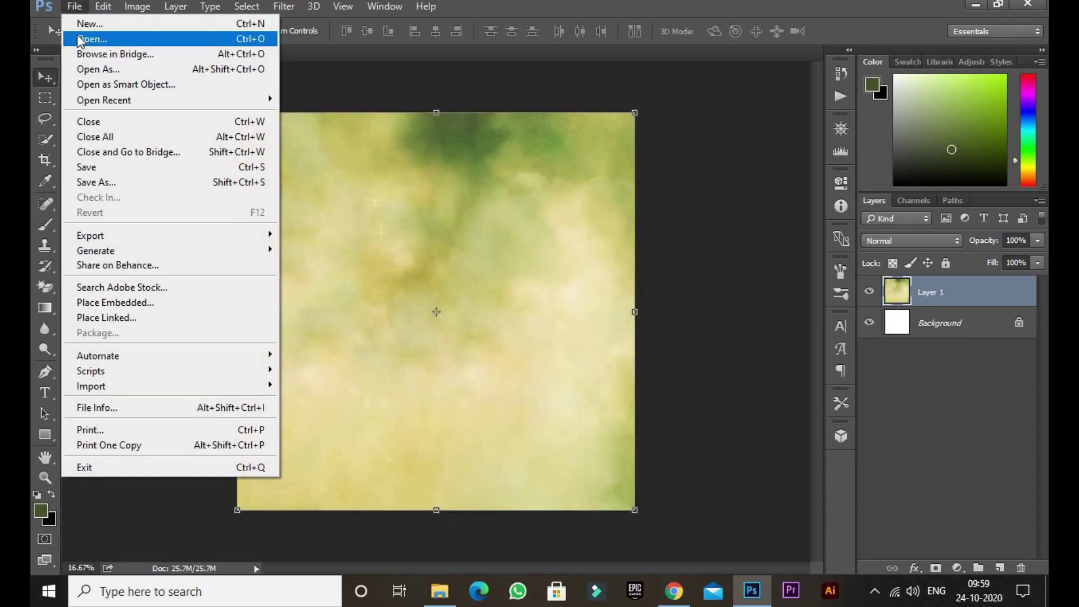
left_click(81, 39)
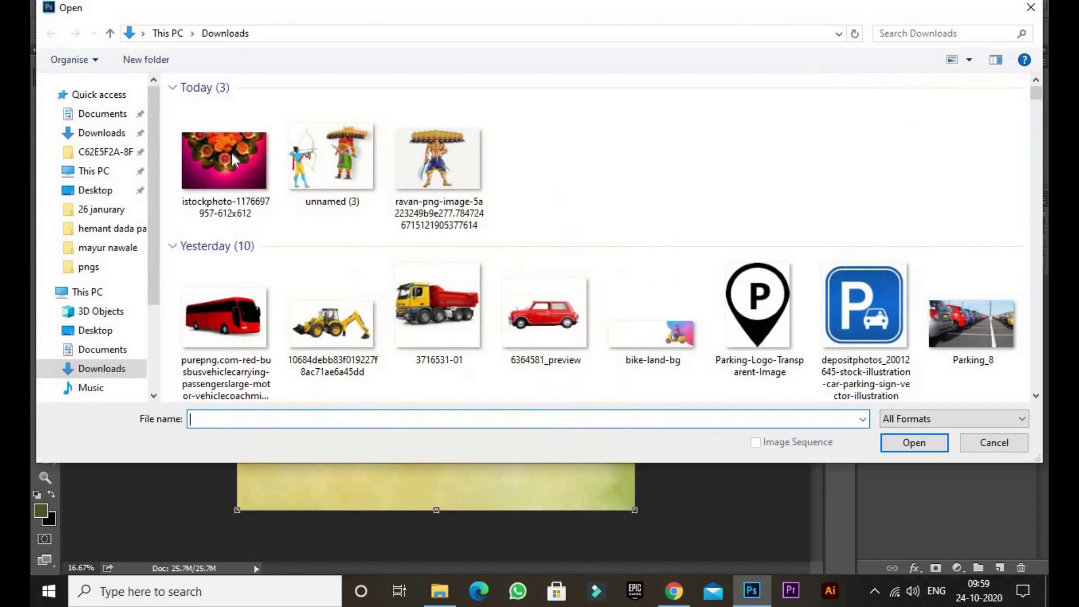
double_click(340, 176)
left_click_drag(383, 180, 525, 468)
key("ctrl+t")
left_click_drag(615, 510, 566, 473)
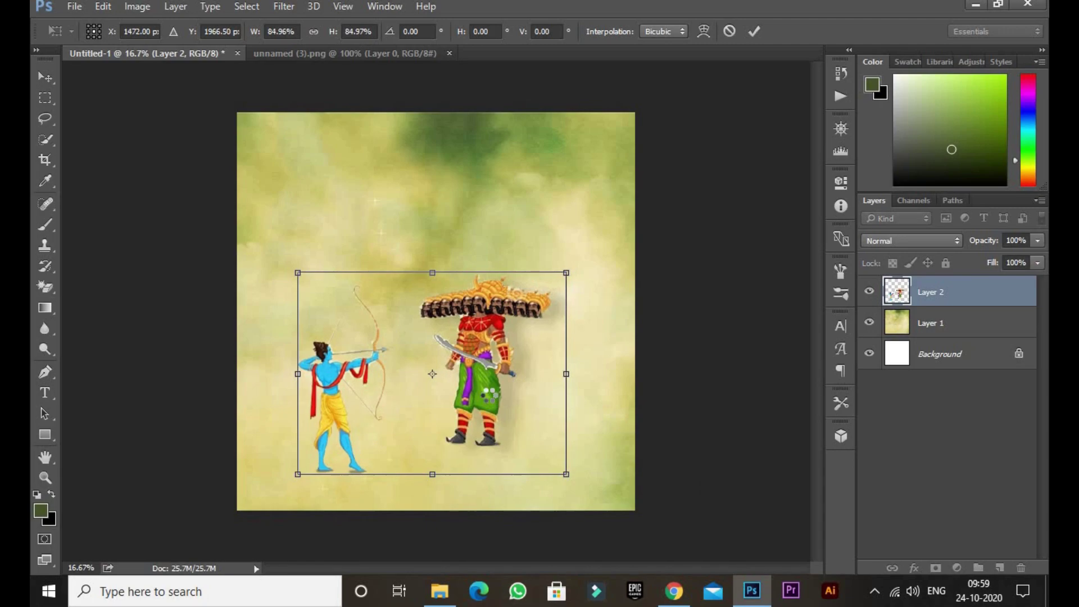
key("Return")
Delete the layer with the archer and the many-headed figure from Untitled-1.
key("Delete")
left_click(74, 7)
key("Escape")
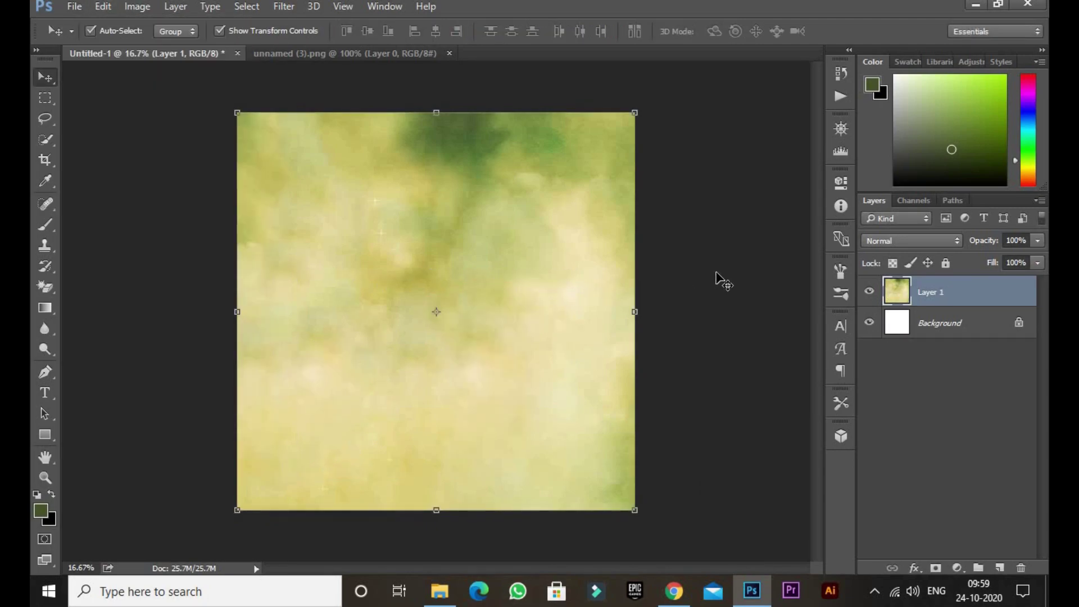
key("ctrl+l")
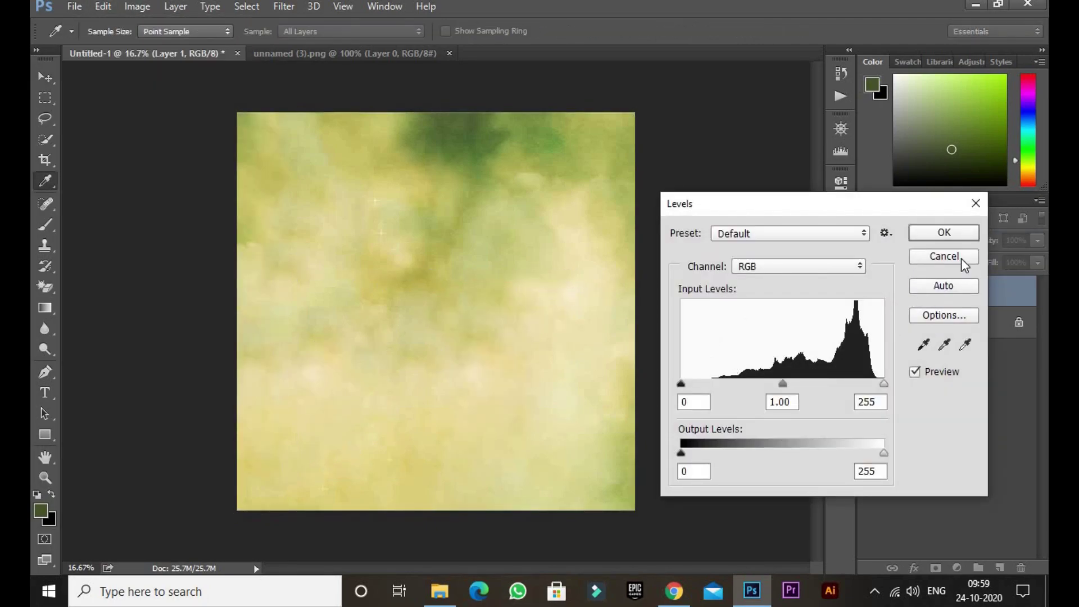
left_click(944, 256)
Apply a Gaussian Blur with a 44.2 pixel radius to the green background layer.
left_click(312, 6)
mouse_move(348, 186)
left_click(518, 243)
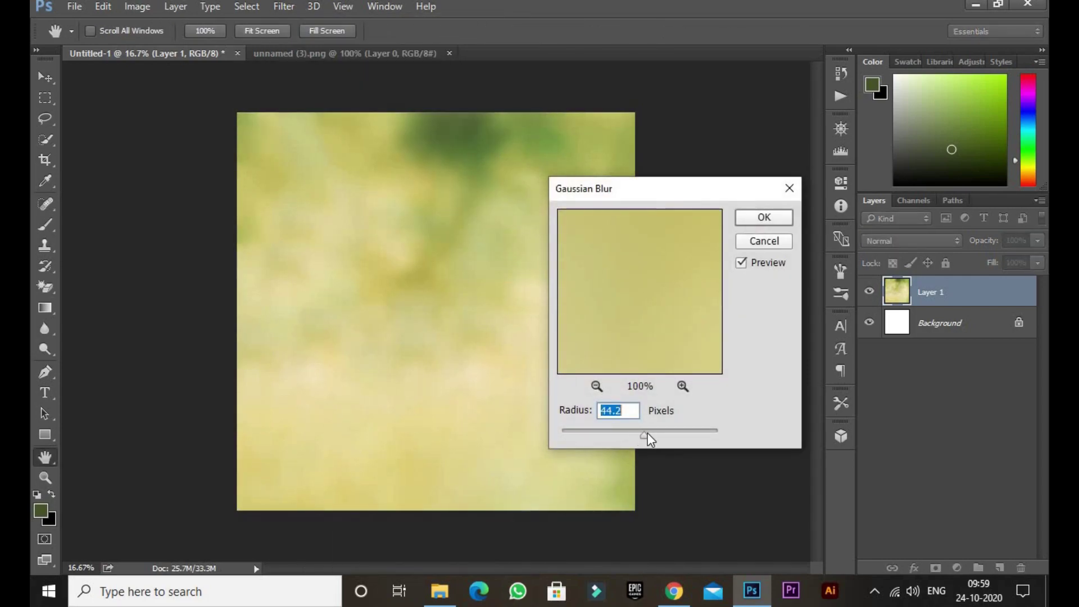
left_click(764, 217)
Open the Texturizer filter for the background layer and set its relief to 2.
left_click(283, 6)
key("Escape")
left_click_drag(863, 187, 855, 192)
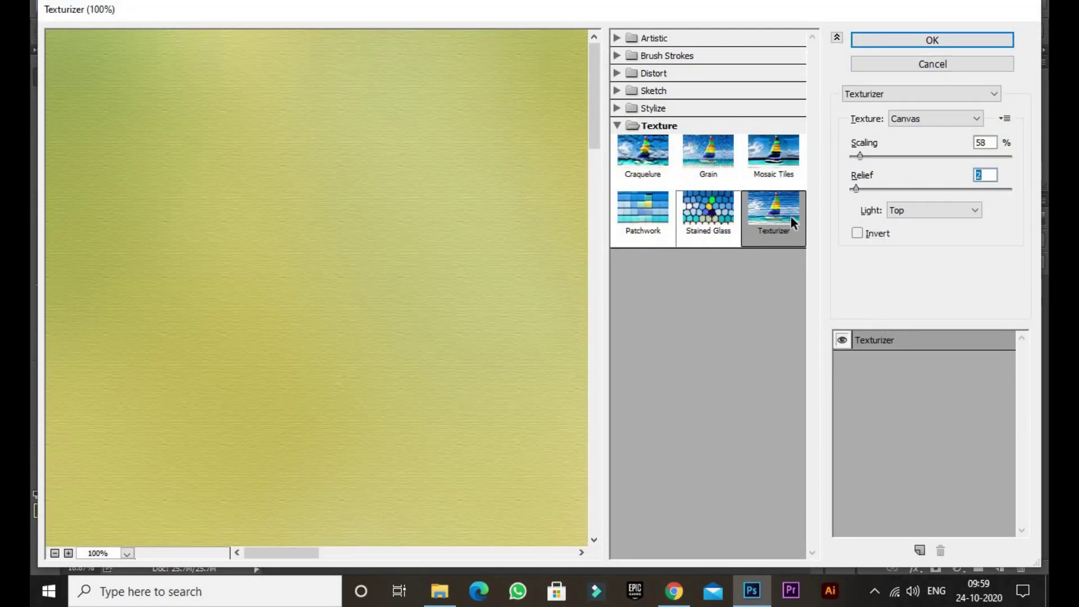
Try the Brick texture in the Texturizer filter.
left_click(907, 119)
left_click(905, 93)
left_click(905, 92)
left_click(908, 120)
left_click(901, 133)
Apply the Texturizer to the background with the Sandstone texture, scaling 63%, relief 2 and light from Top.
left_click(903, 119)
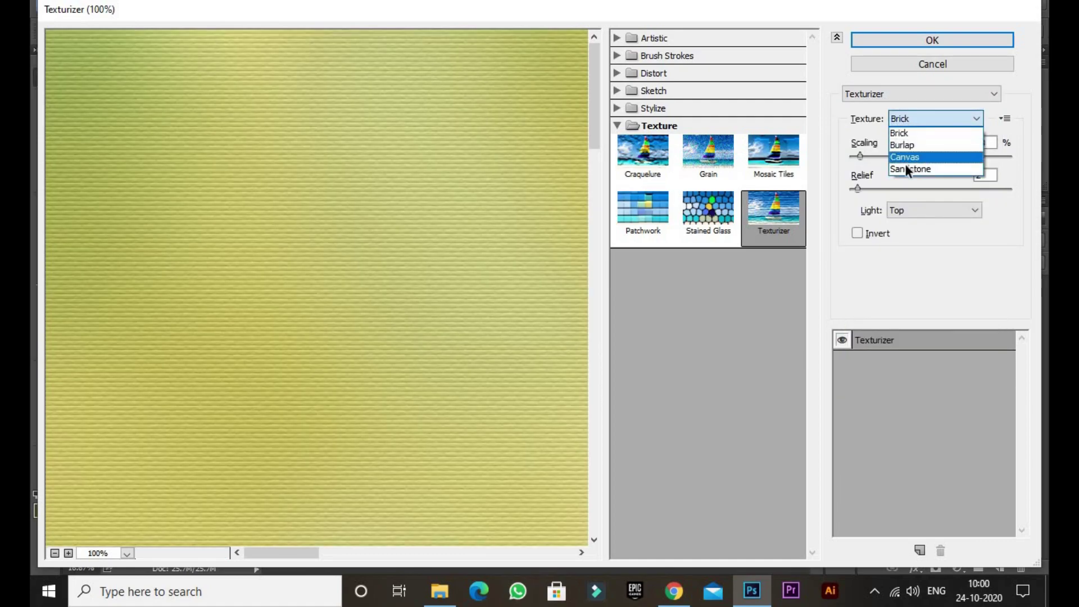
left_click(907, 169)
left_click_drag(860, 156, 865, 157)
left_click(859, 186)
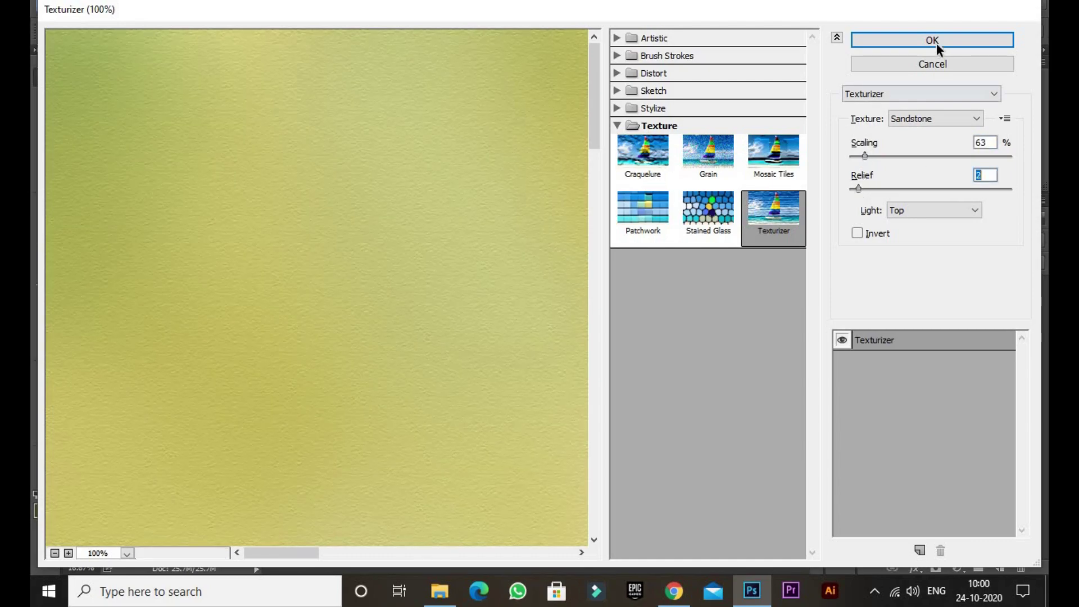
left_click(934, 40)
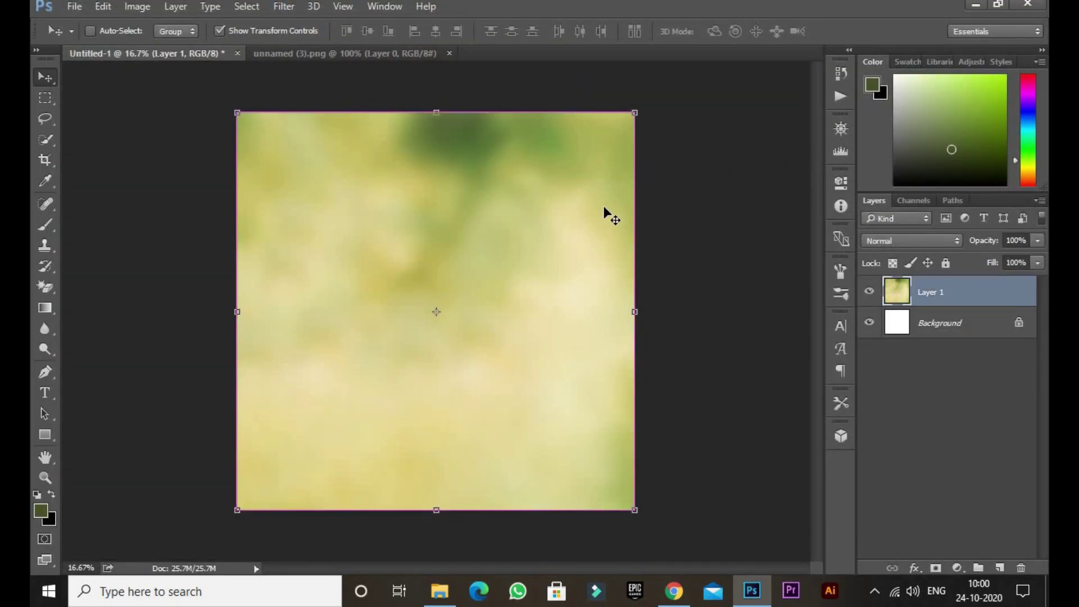
Deepen the background's contrast with Levels, setting input shadows to 16, midtones to about 0.78 and slightly lowering the highlights input.
key("ctrl+l")
left_click_drag(783, 383, 800, 387)
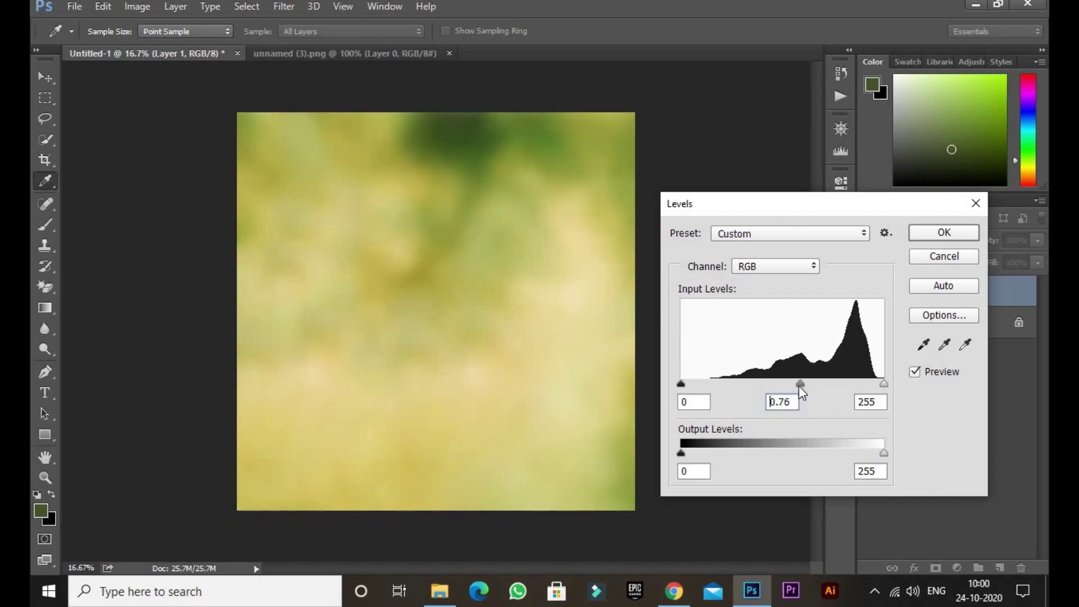
left_click_drag(683, 385, 697, 386)
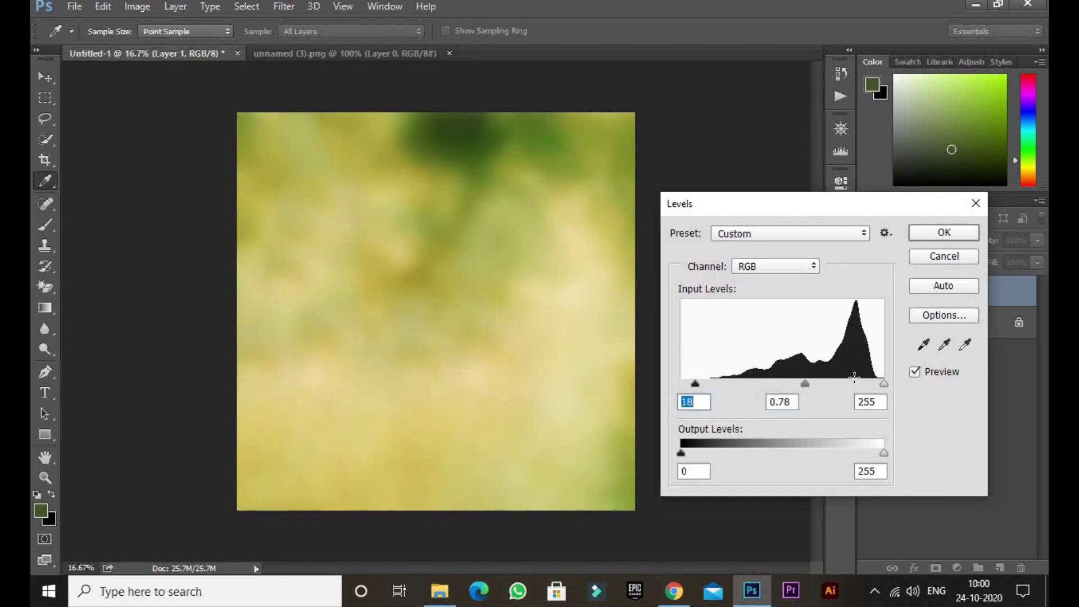
left_click_drag(882, 386, 875, 391)
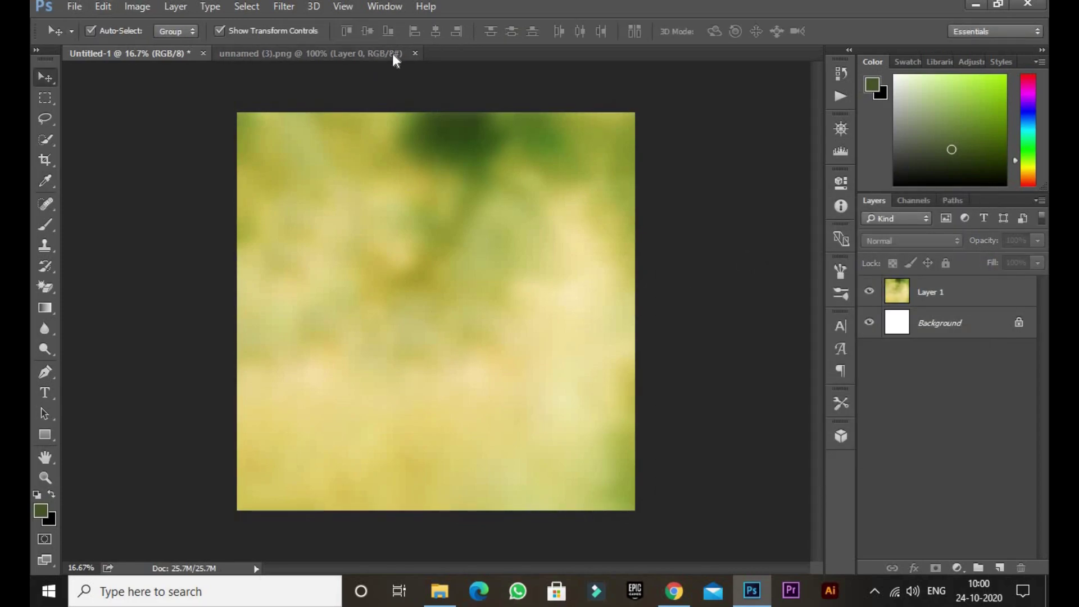
left_click(394, 54)
left_click(135, 53)
left_click(75, 6)
left_click(80, 36)
double_click(174, 155)
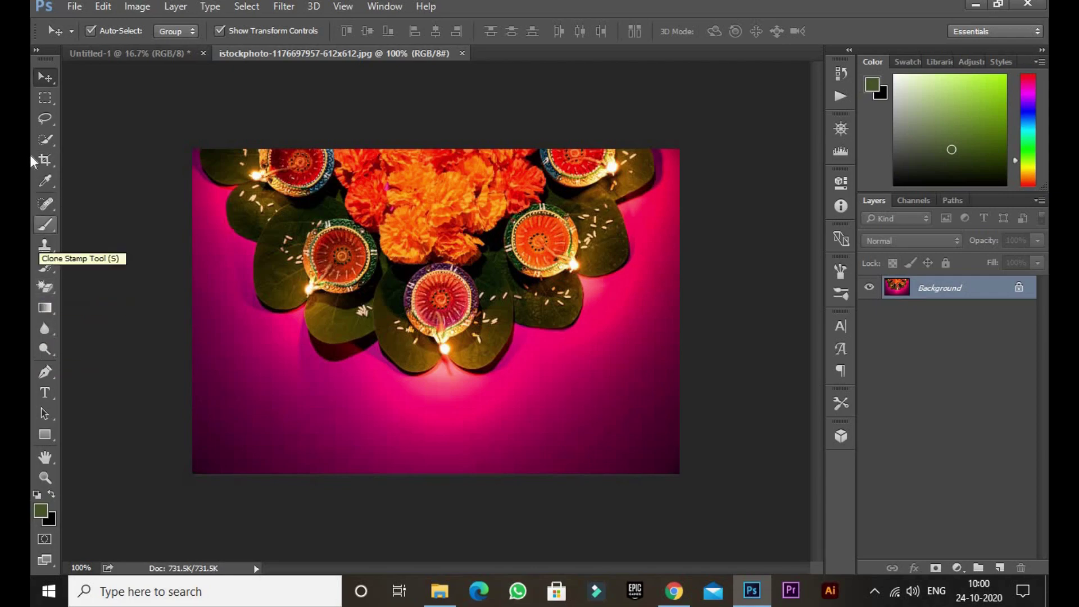
Start a Pen tool path at the image's upper-left leaf and trace the left leaf edges down to the green-rimmed lamp's flame.
left_click(44, 140)
left_click(45, 287)
left_click(45, 329)
left_click(45, 349)
left_click(45, 371)
key("ctrl+plus")
scroll(267, 258, "up", 4)
scroll(266, 258, "left", 5)
left_click(293, 199)
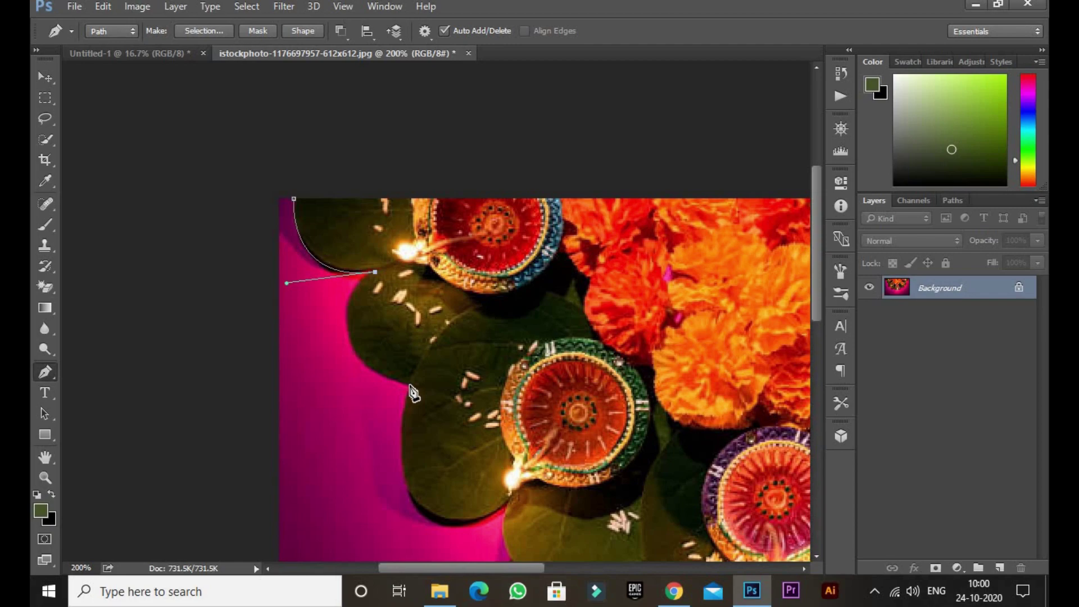
left_click_drag(519, 455, 526, 428)
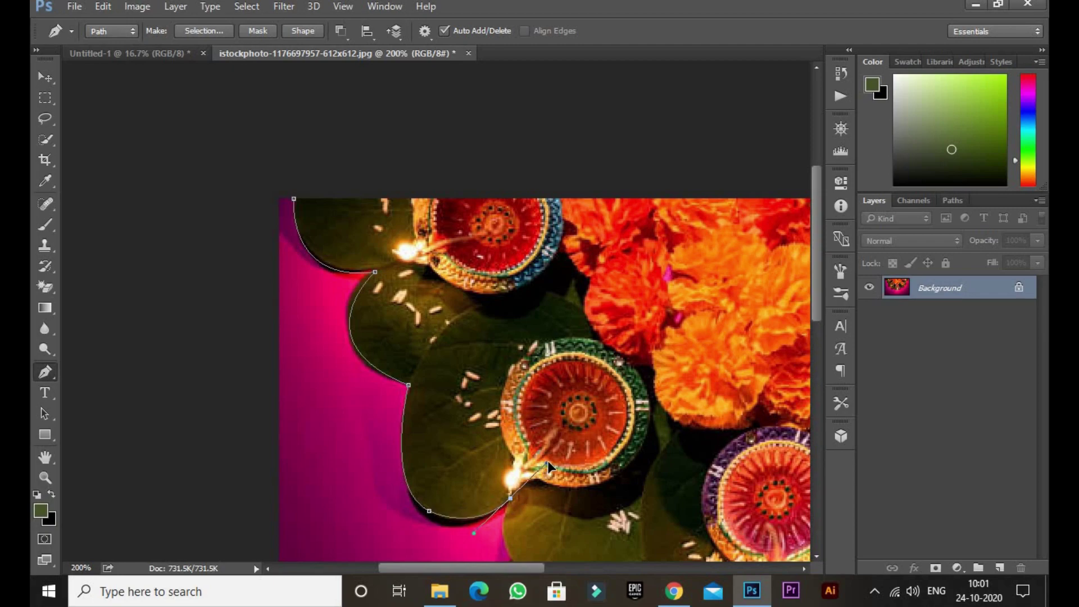
Continue the path along the lower-left leaf and around the two leaves beneath the central lamp.
scroll(529, 479, "down", 3)
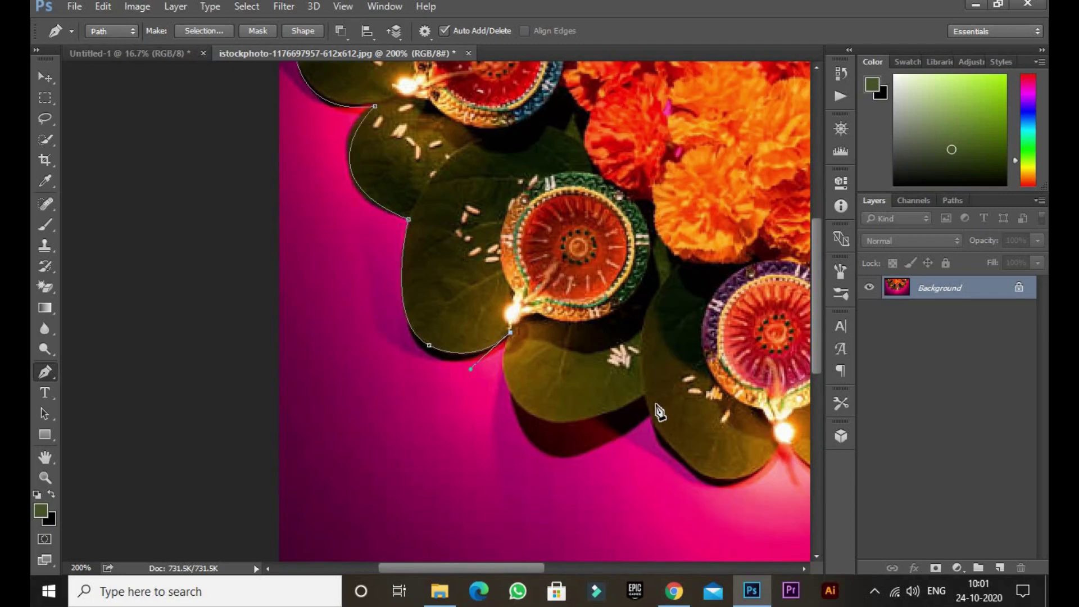
left_click_drag(646, 396, 803, 323)
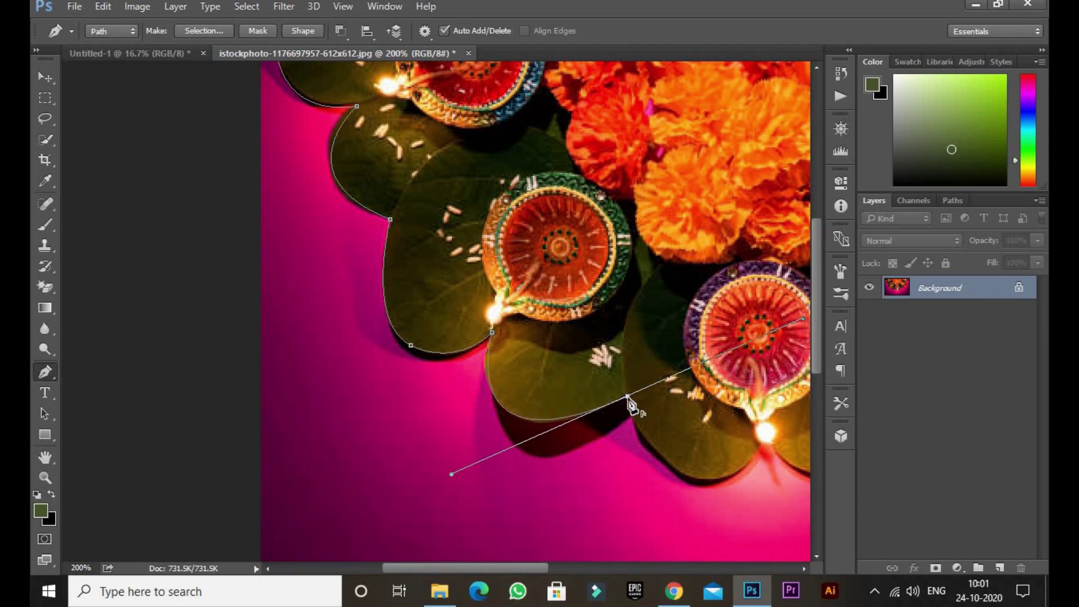
left_click_drag(631, 404, 349, 310)
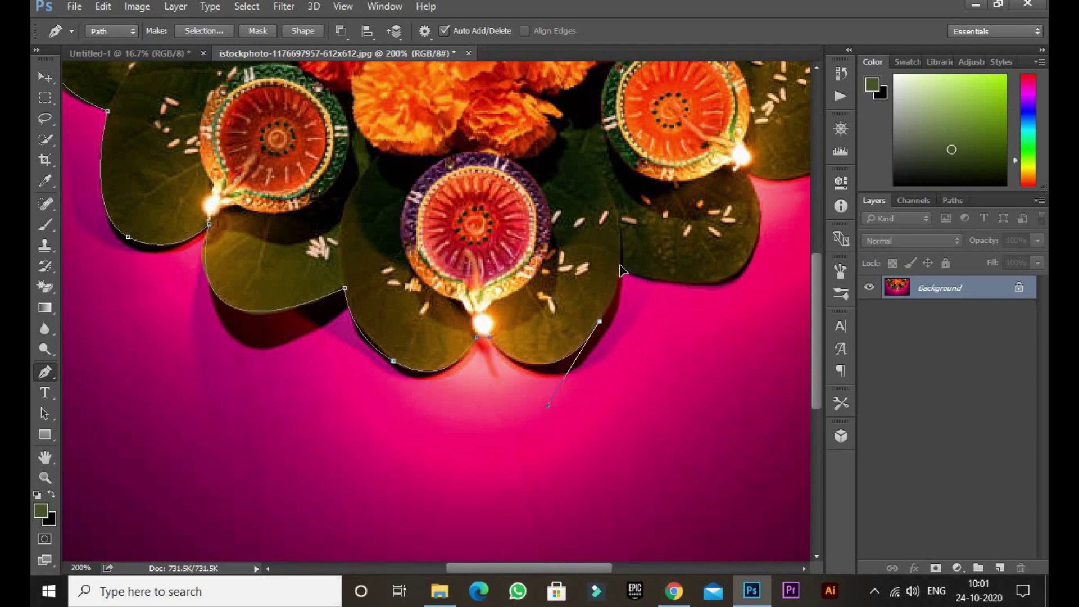
scroll(624, 280, "right", 5)
scroll(623, 280, "up", 2)
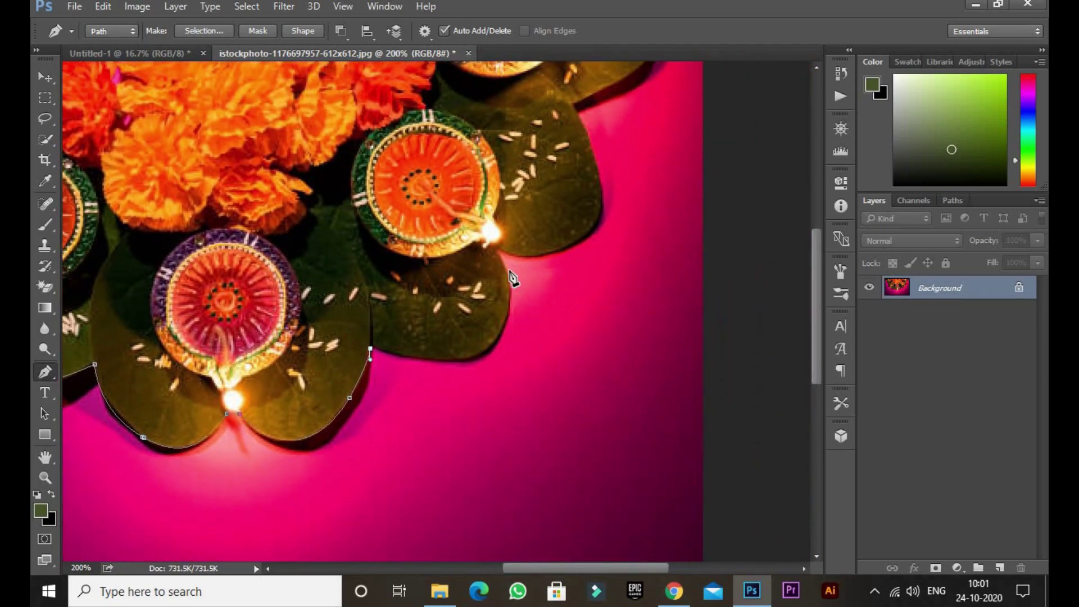
Trace the right-hand leaf edges up to the image's top edge and close the path at its starting point.
left_click_drag(439, 181, 438, 103)
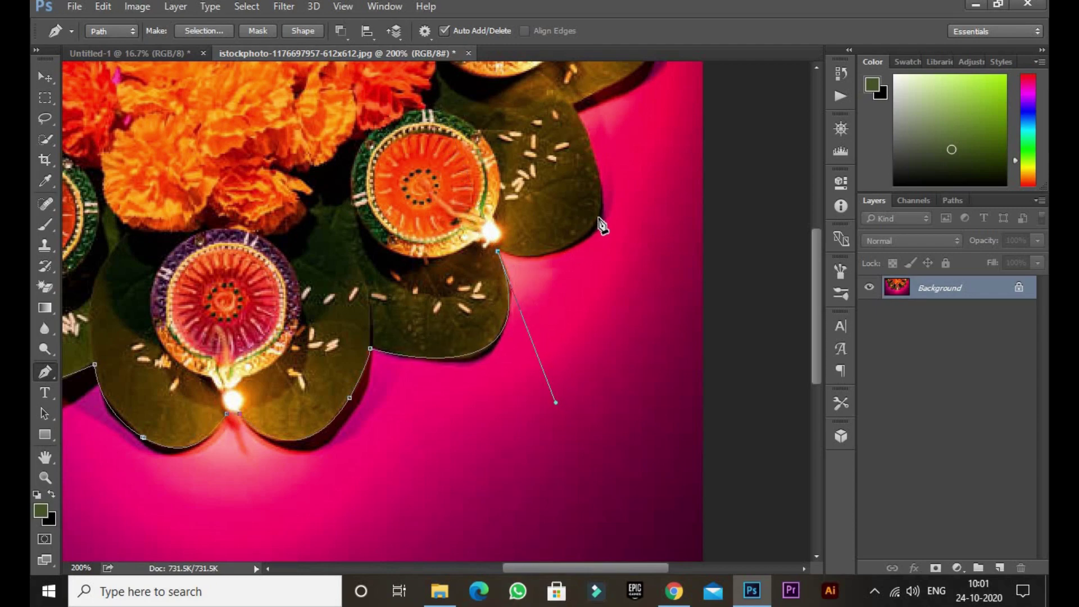
scroll(466, 384, "right", 3)
scroll(466, 383, "up", 3)
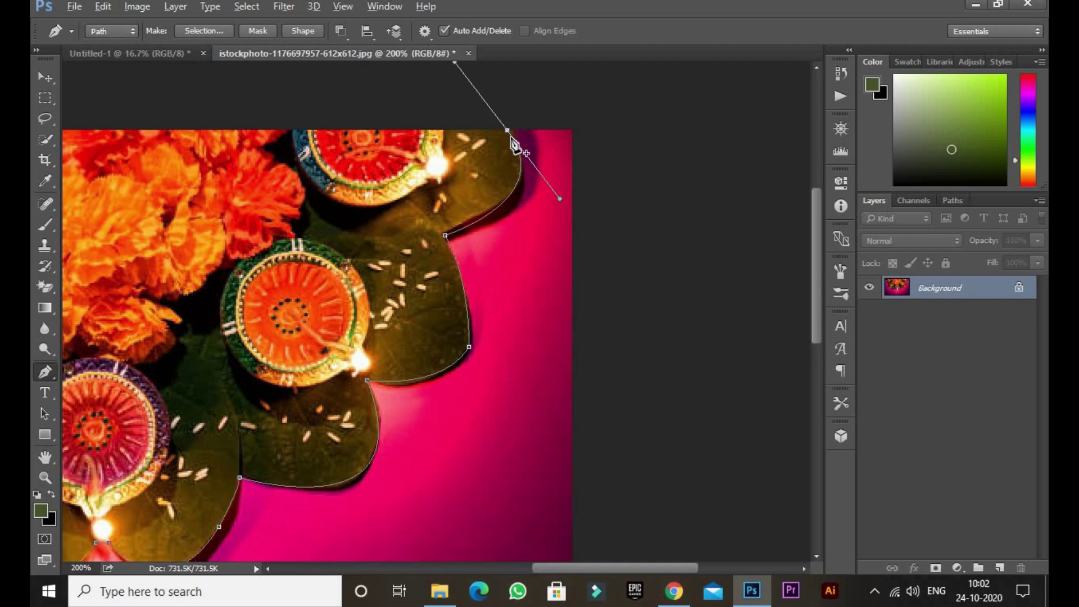
left_click_drag(335, 196, 148, 160)
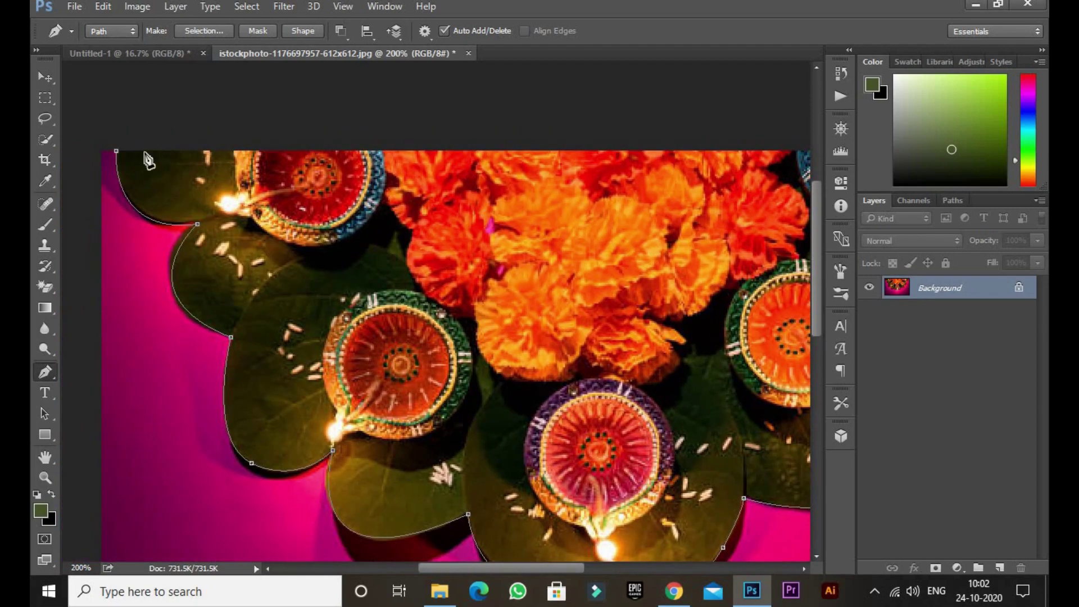
Convert the path to a selection, unlock the background layer, delete the pink surroundings and deselect.
key("ctrl+Return")
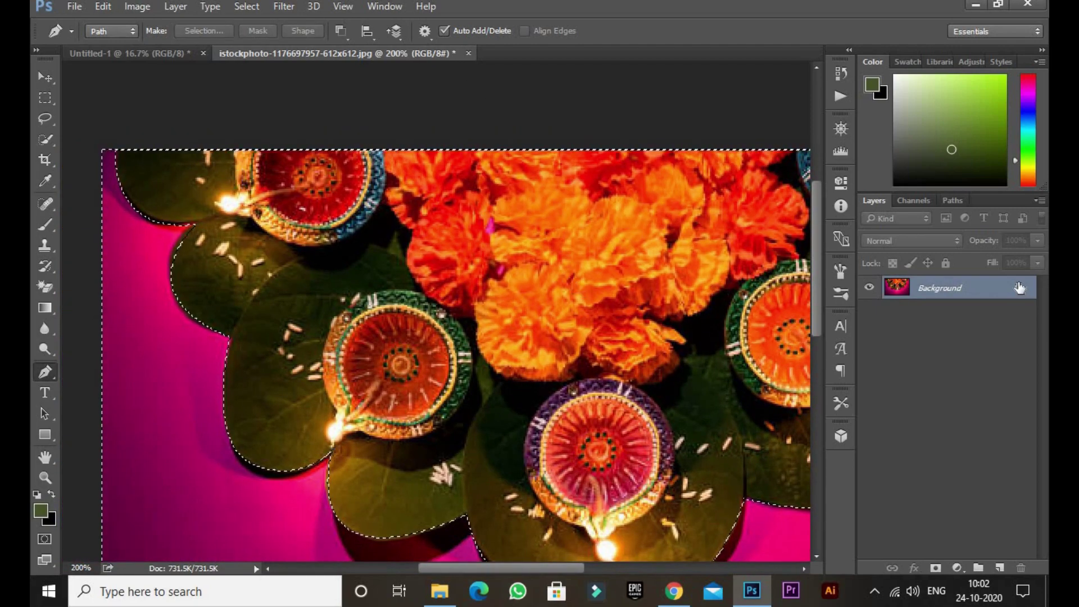
left_click(1019, 287)
key("ctrl+shift+i")
key("Delete")
key("ctrl+d")
scroll(771, 298, "down", 2)
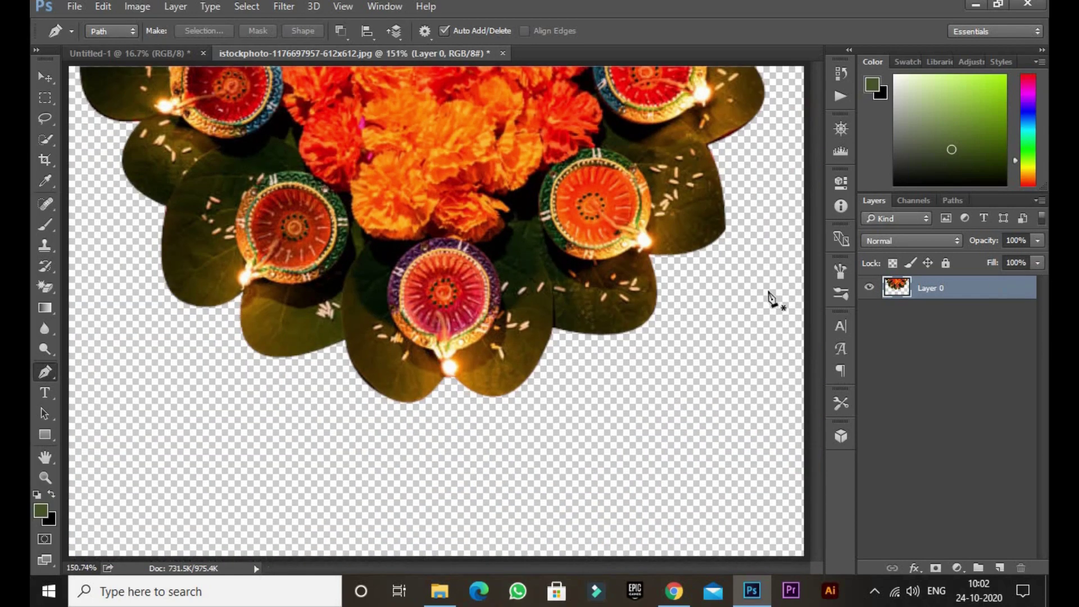
Move the lamp-and-flower cutout into Untitled-1 and enlarge it, centred along the canvas's top edge.
left_click(40, 75)
left_click_drag(340, 117, 333, 275)
left_click_drag(376, 316, 495, 274)
left_click_drag(587, 322, 498, 211)
key("Return")
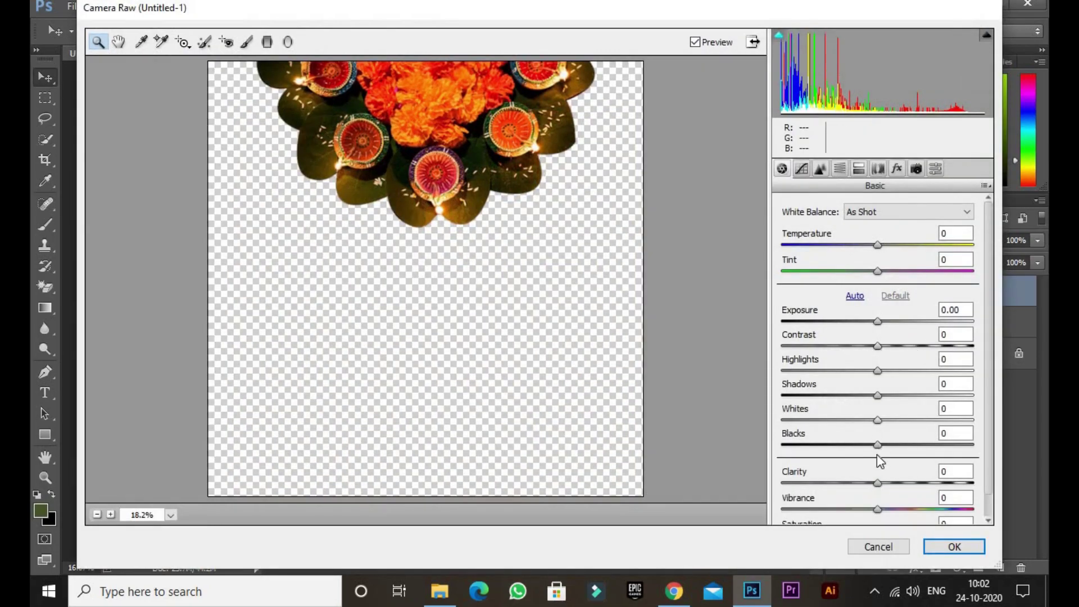
Apply a Camera Raw filter to the cutout with Blacks +100, Luminance noise reduction 100 and Clarity +100.
left_click_drag(877, 446, 982, 446)
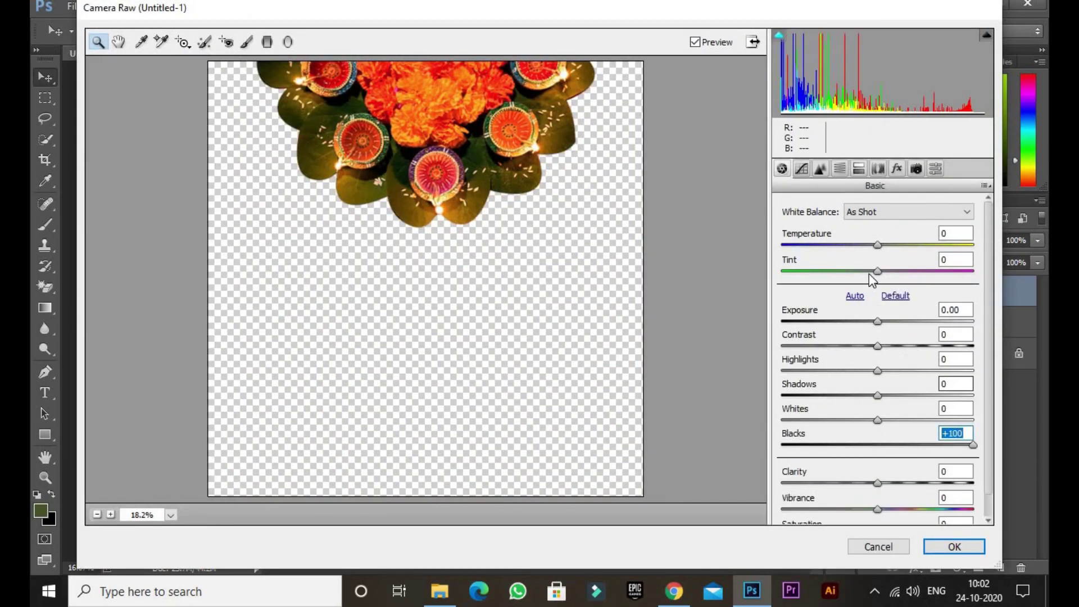
left_click(820, 169)
left_click_drag(783, 363, 1040, 450)
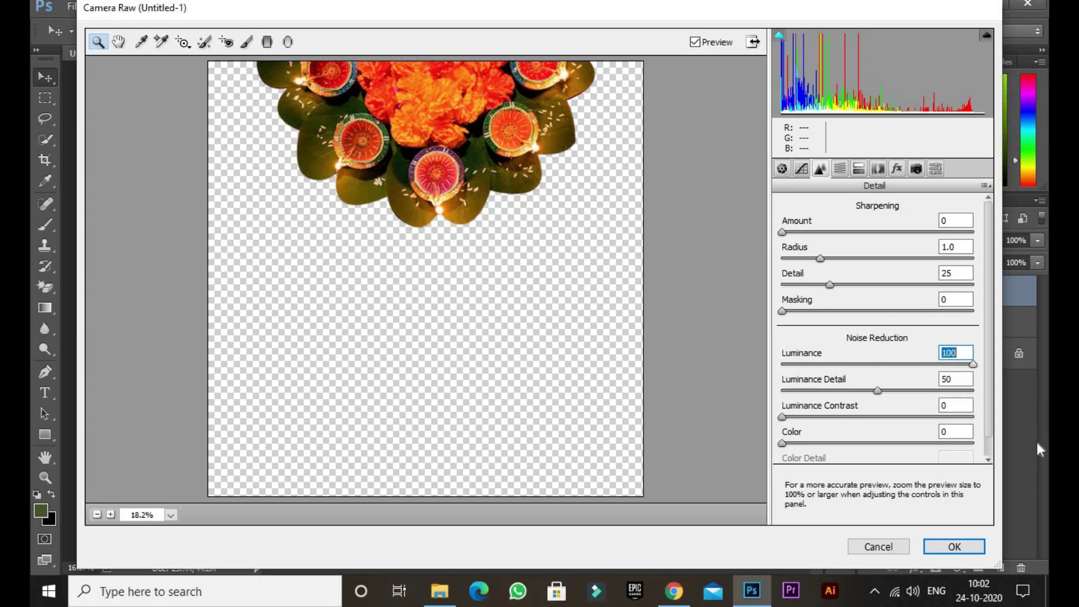
left_click(781, 168)
left_click_drag(893, 483, 1024, 498)
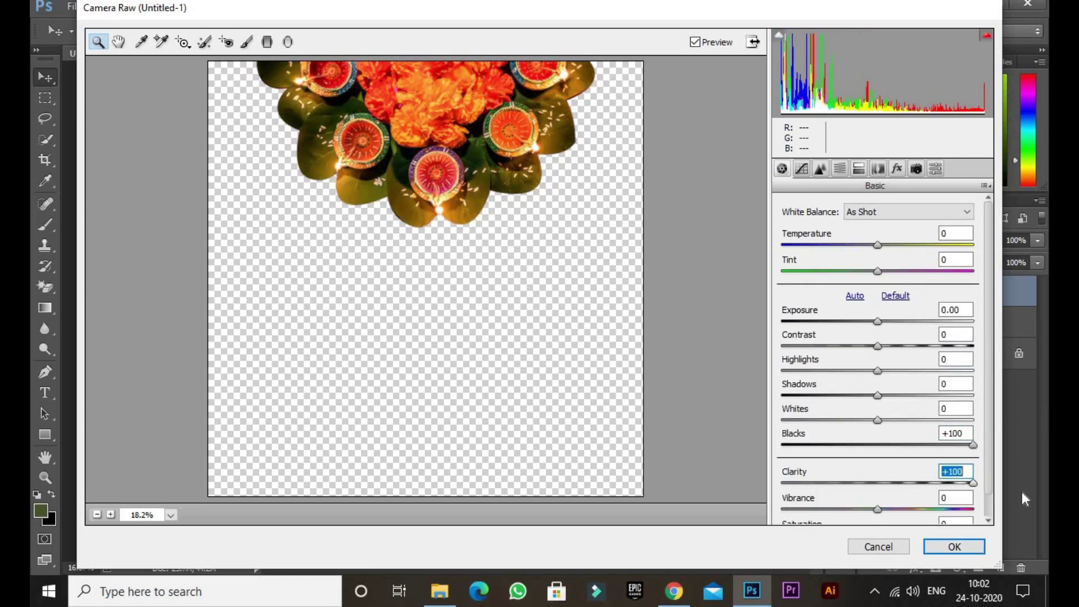
left_click(954, 546)
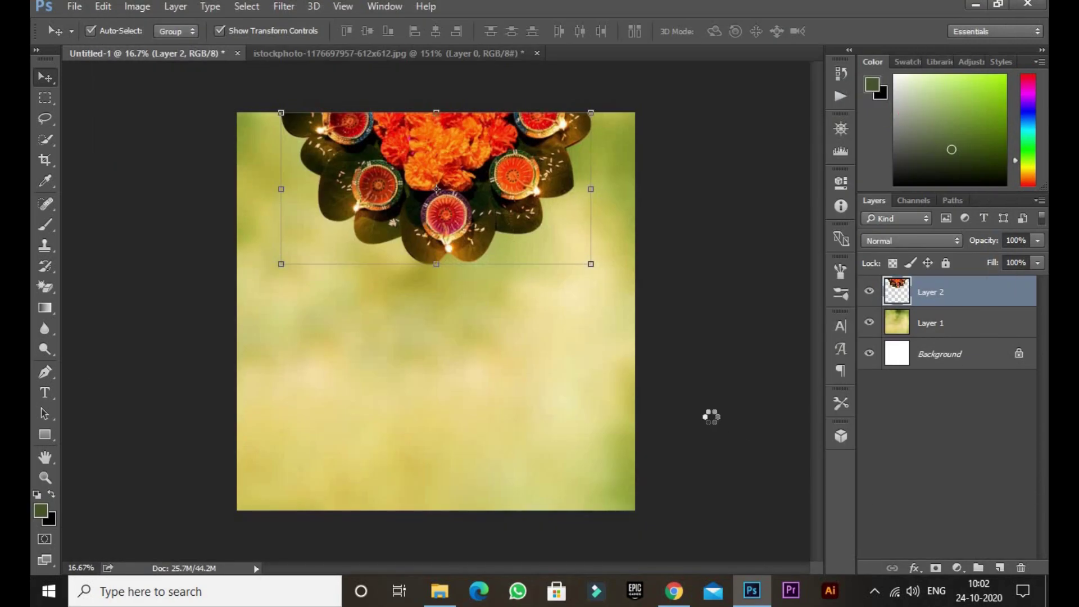
Move the lamp-and-flower cutout to the middle of the canvas and scale it down to about half the canvas width.
left_click_drag(474, 224, 475, 366)
left_click_drag(592, 404, 542, 381)
key("Return")
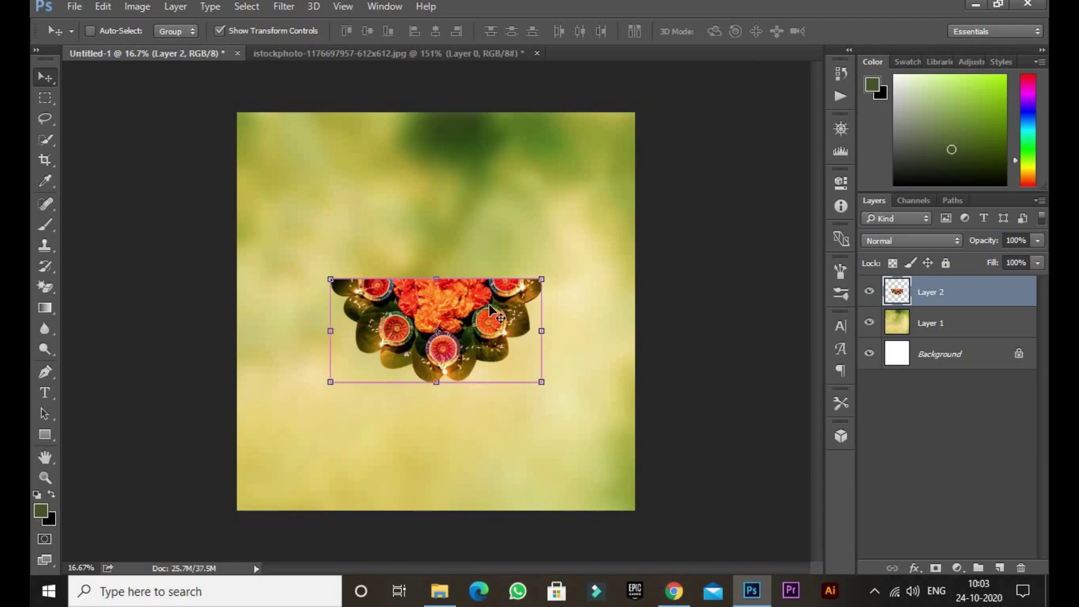
Duplicate the half-circle cutout, rotate the copy 180° and align it above the original to form a full circle.
key("ctrl+j")
key("ctrl+t")
left_click_drag(427, 259, 436, 470)
left_click_drag(456, 363, 512, 265)
key("Return")
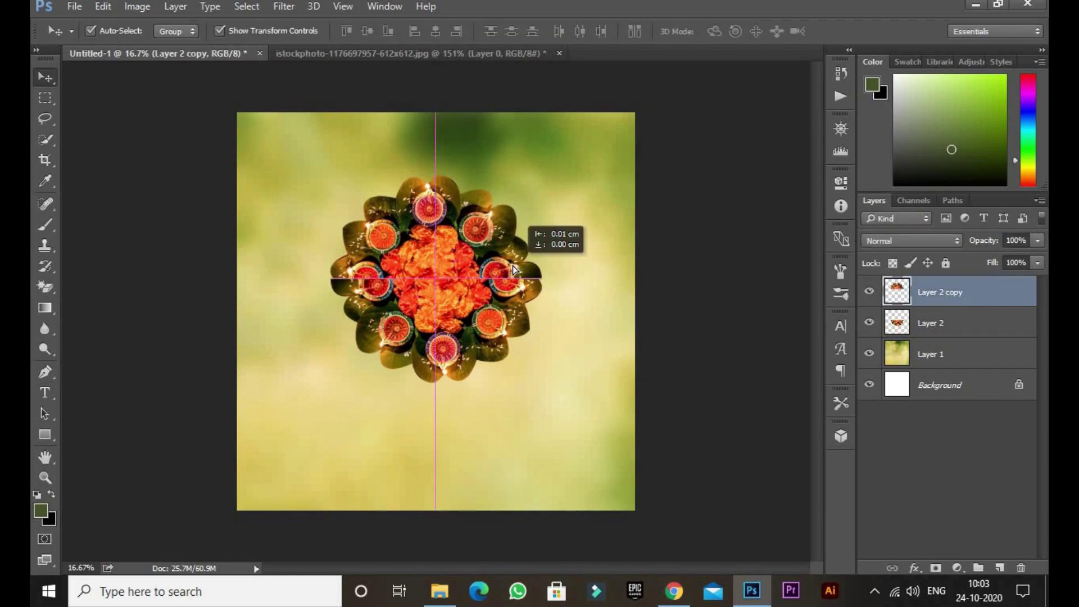
Flip the upper half horizontally so it mirrors the lower half, then deselect the layer.
right_click(542, 175)
left_click(595, 413)
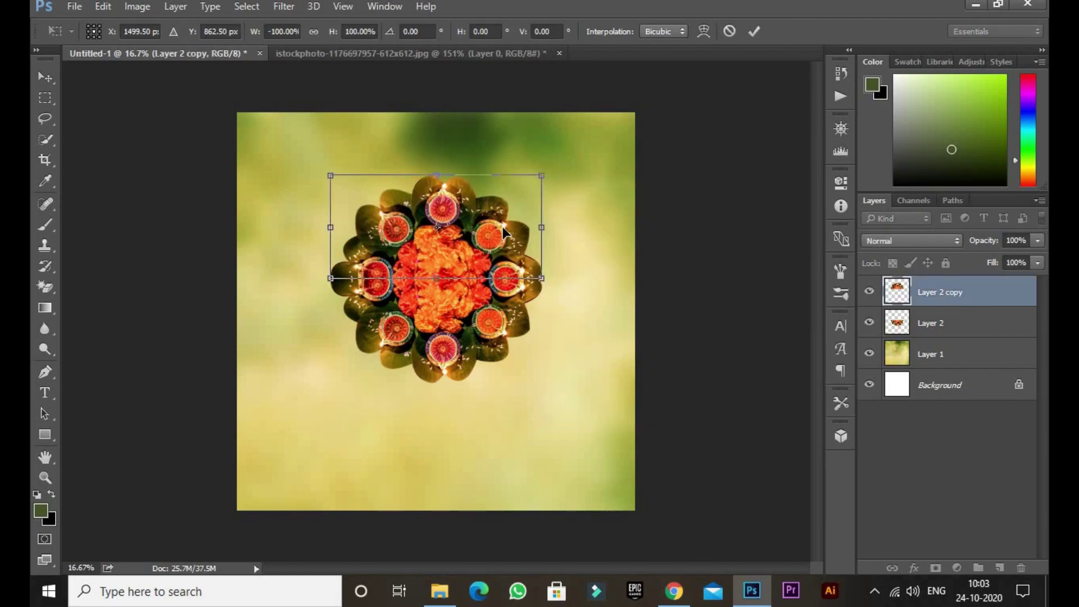
key("Return")
left_click(710, 270)
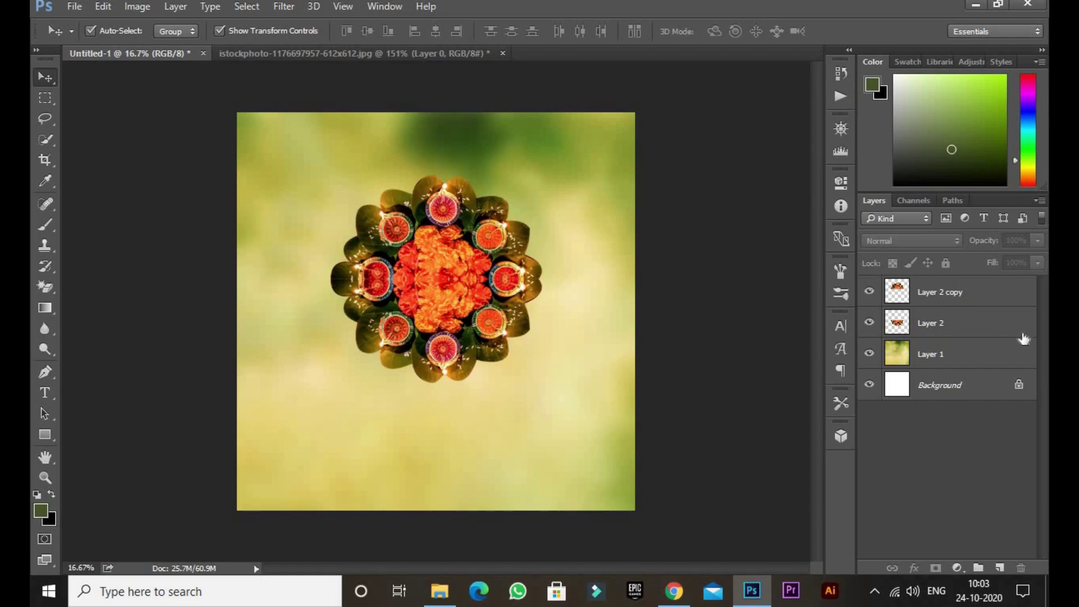
Merge the two half-circle layers into one and scale the flower circle down slightly.
left_click(956, 292)
left_click(973, 320, "shift")
key("ctrl+e")
key("ctrl+t")
left_click_drag(539, 378, 533, 348)
key("Return")
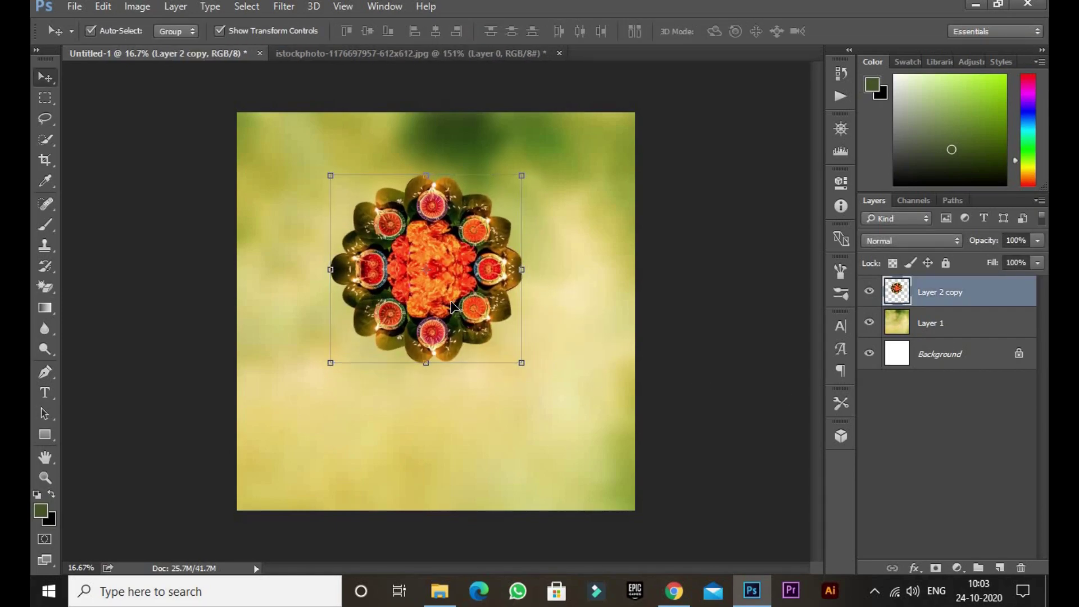
Shift the blurred background layer's midtone colour balance towards cyan and magenta.
left_click(582, 289)
key("ctrl+b")
left_click_drag(830, 432, 770, 433)
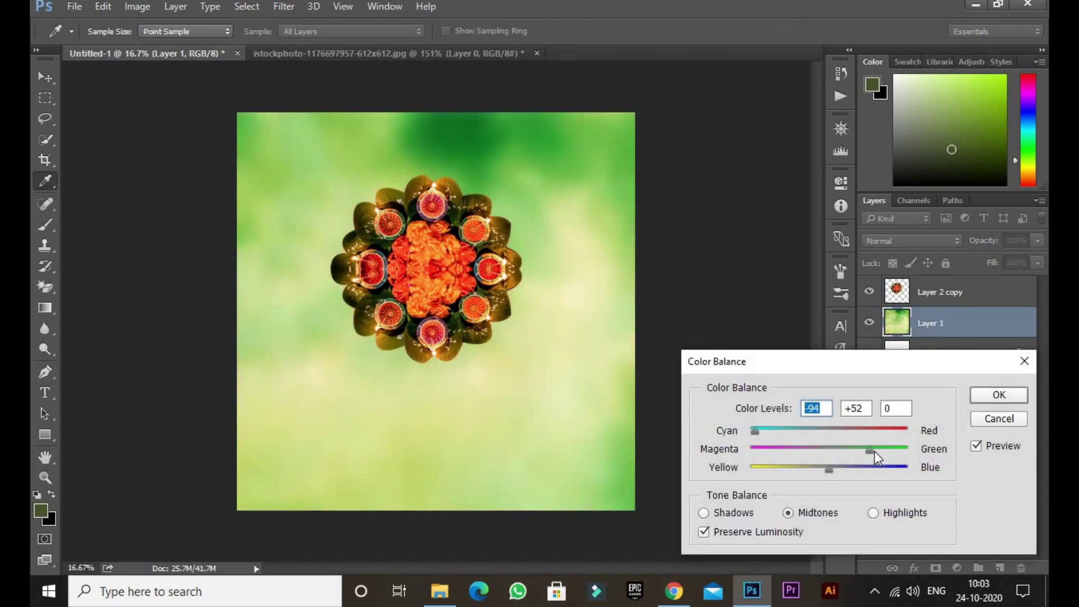
left_click_drag(874, 451, 791, 453)
key("Return")
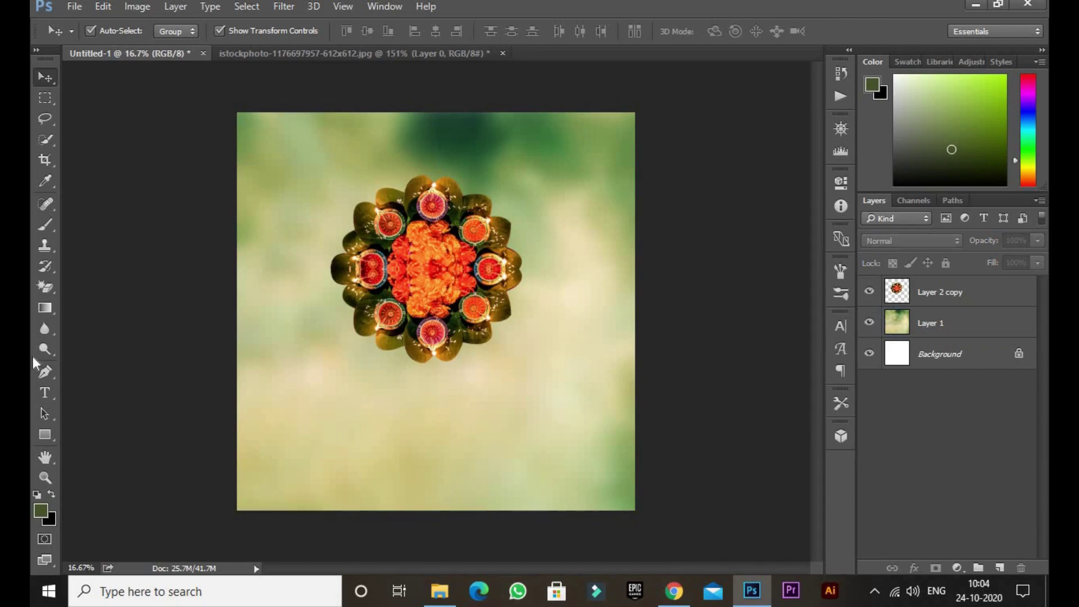
Add a new layer and draw a closed pen path with a curved upper edge across the lower part of the canvas.
key("ctrl+shift+alt+n")
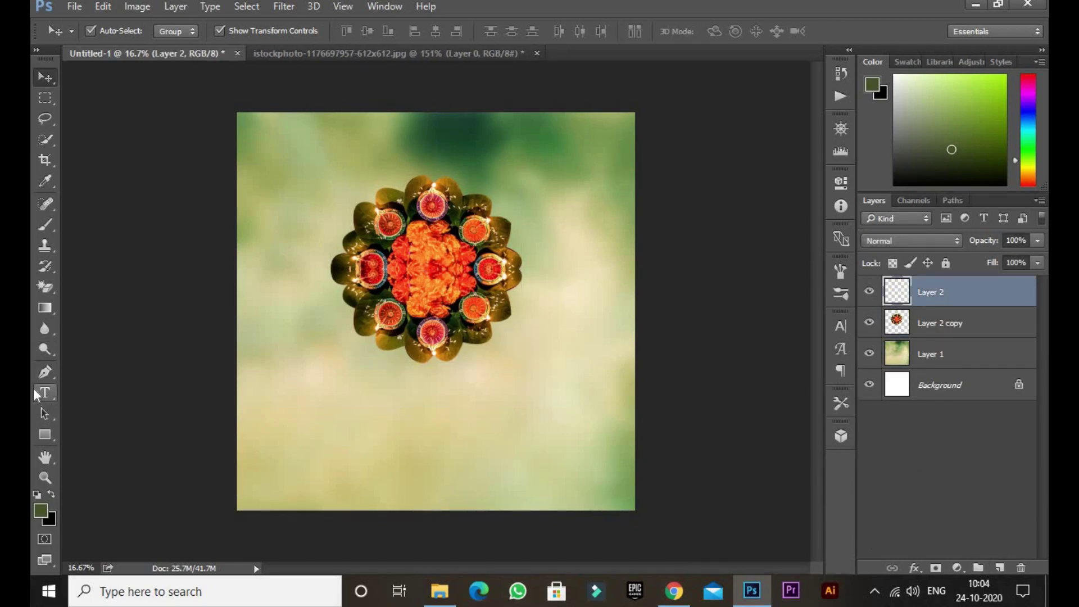
left_click(44, 372)
left_click(238, 362)
left_click_drag(656, 427, 905, 369)
left_click(656, 428, "alt")
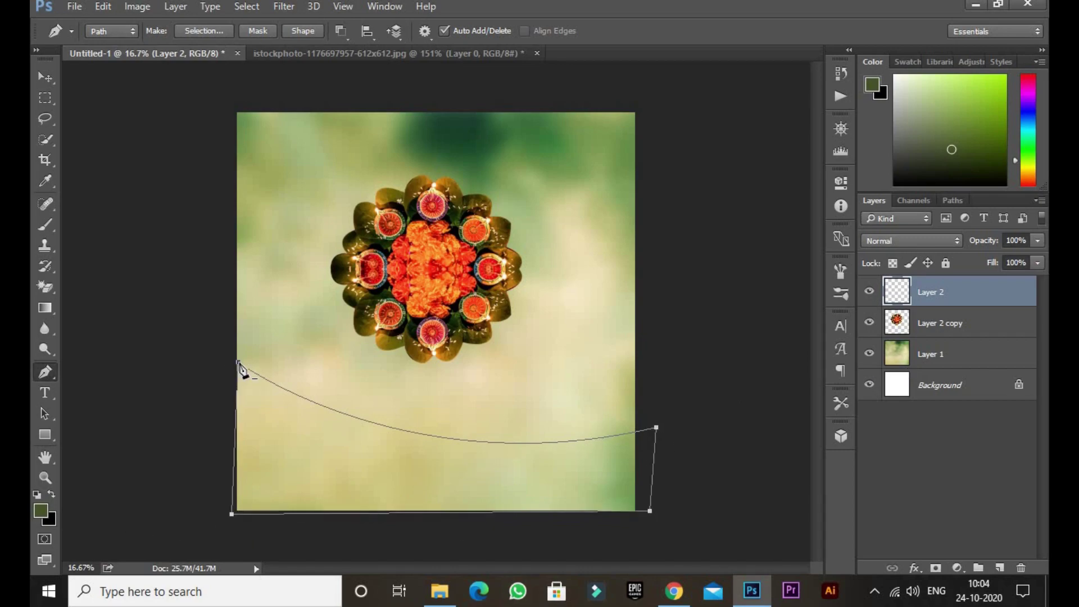
Convert the path to a selection, intersect it with the background layer's area, fill it with white and deselect.
key("ctrl+Return")
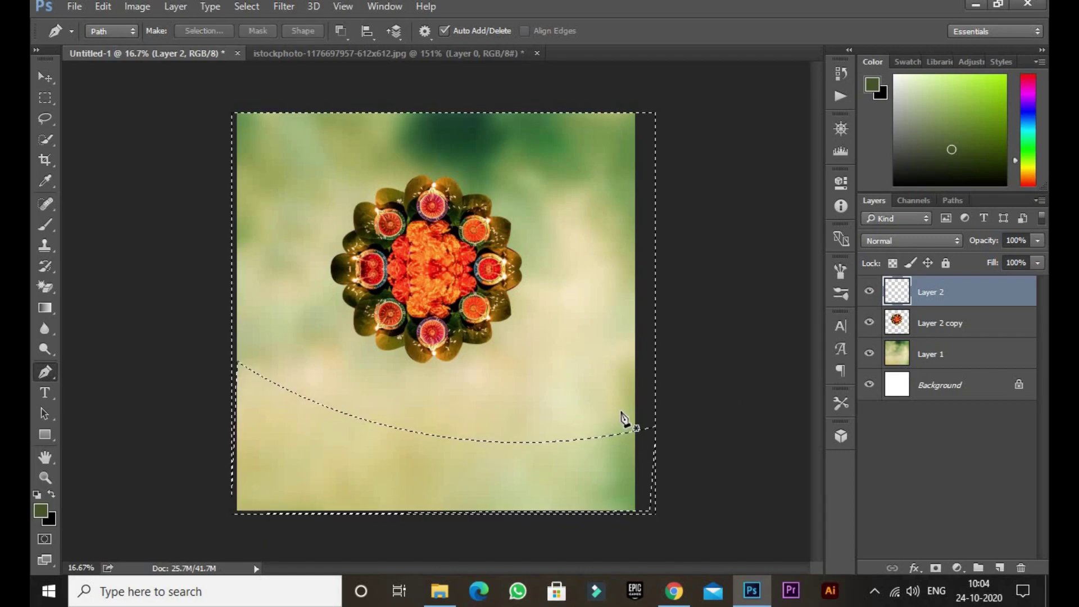
left_click(891, 359, "ctrl+alt+shift")
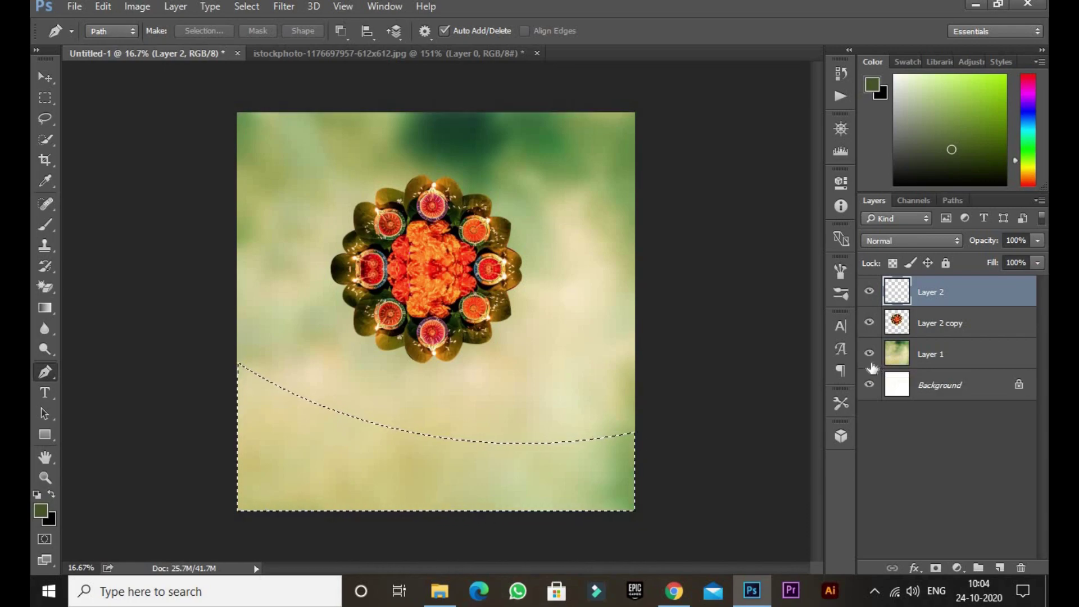
key("ctrl+BackSpace")
key("ctrl+d")
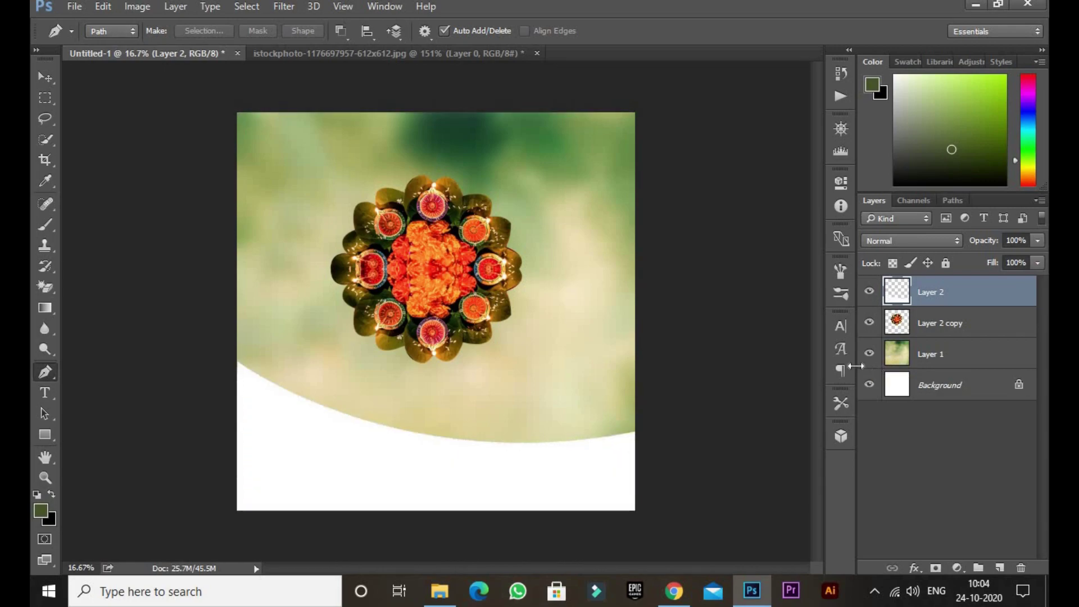
Stretch the white curved shape taller, lower its upper-left corner and reposition it over the bottom of the canvas.
left_click(44, 78)
left_click_drag(634, 350, 641, 313)
left_click_drag(472, 492, 422, 510)
key("Return")
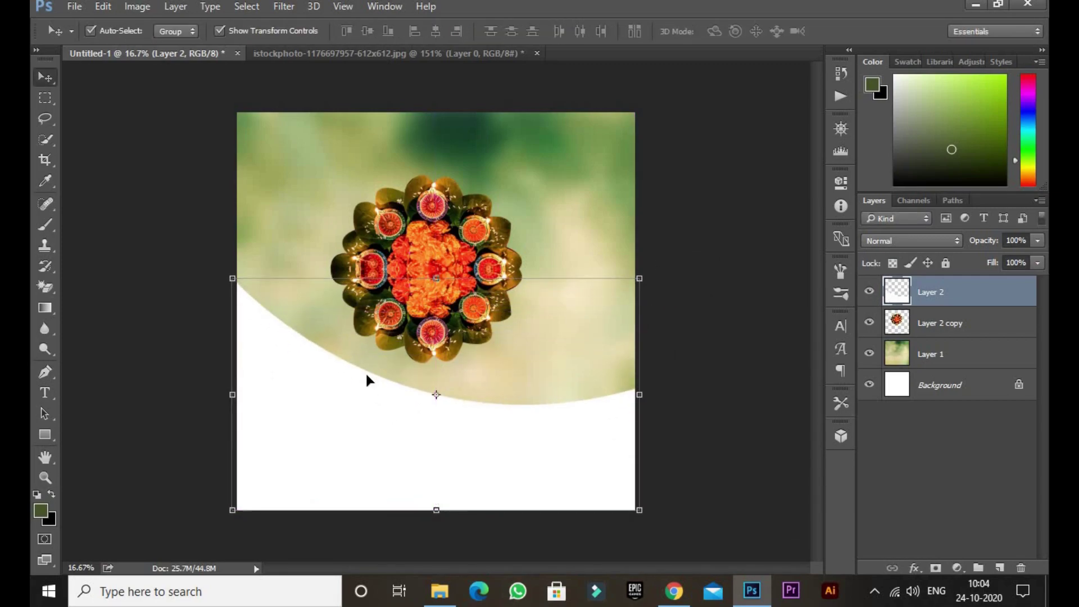
left_click_drag(230, 279, 233, 342)
key("Return")
mouse_move(567, 419)
left_mouse_down()
mouse_move(568, 436)
mouse_move(568, 420)
left_mouse_up()
left_click(773, 417)
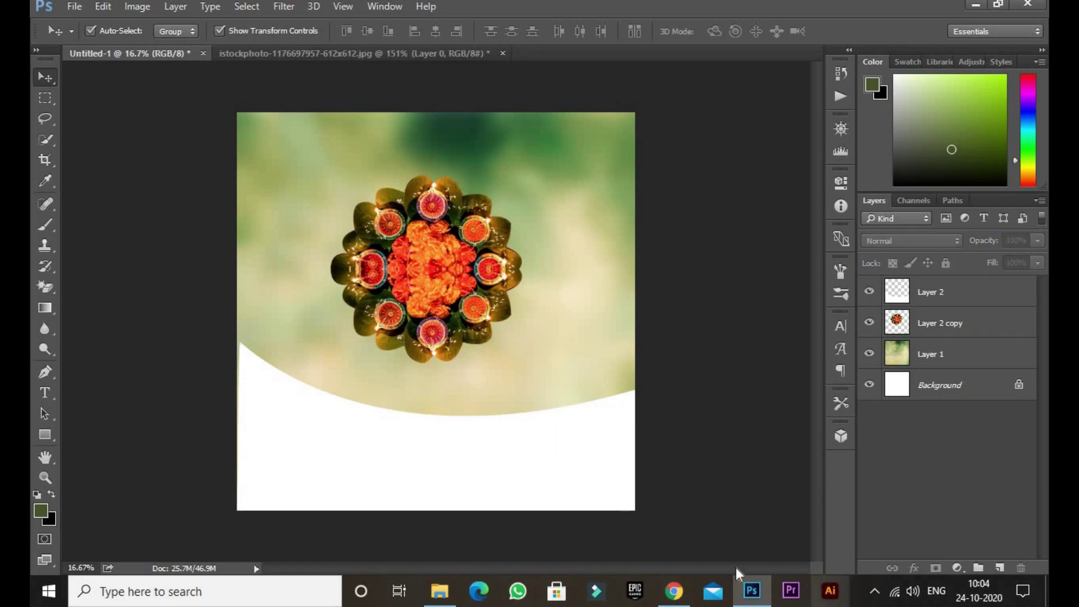
Enlarge the white curved shape with Free Transform so it extends past the canvas's left edge, and realign it with the bottom.
left_click(432, 350)
key("ctrl+t")
left_click_drag(442, 342, 442, 224)
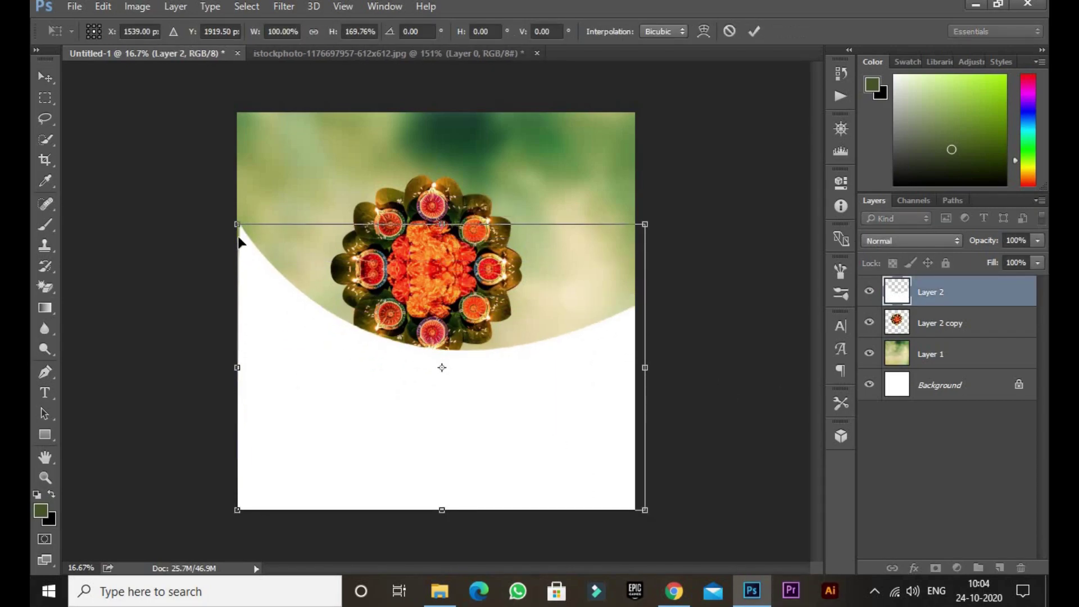
left_click_drag(237, 224, 205, 276)
left_click_drag(588, 410, 588, 393)
left_click_drag(440, 498, 439, 509)
key("Return")
left_click(699, 401)
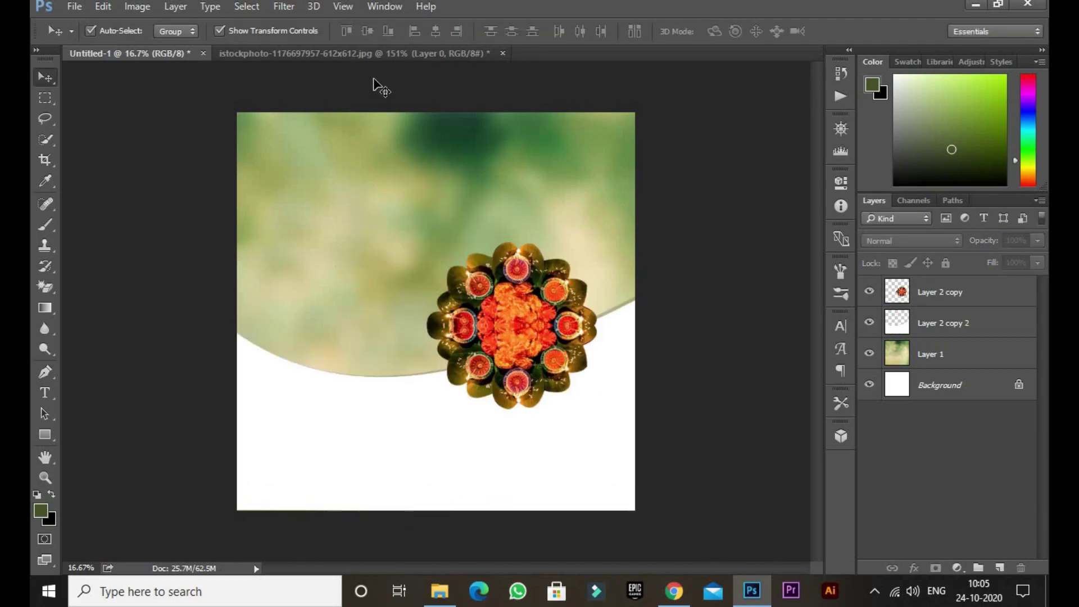
Close the istockphoto lamp-and-marigold source image without saving it.
left_click(501, 55)
left_click(530, 233)
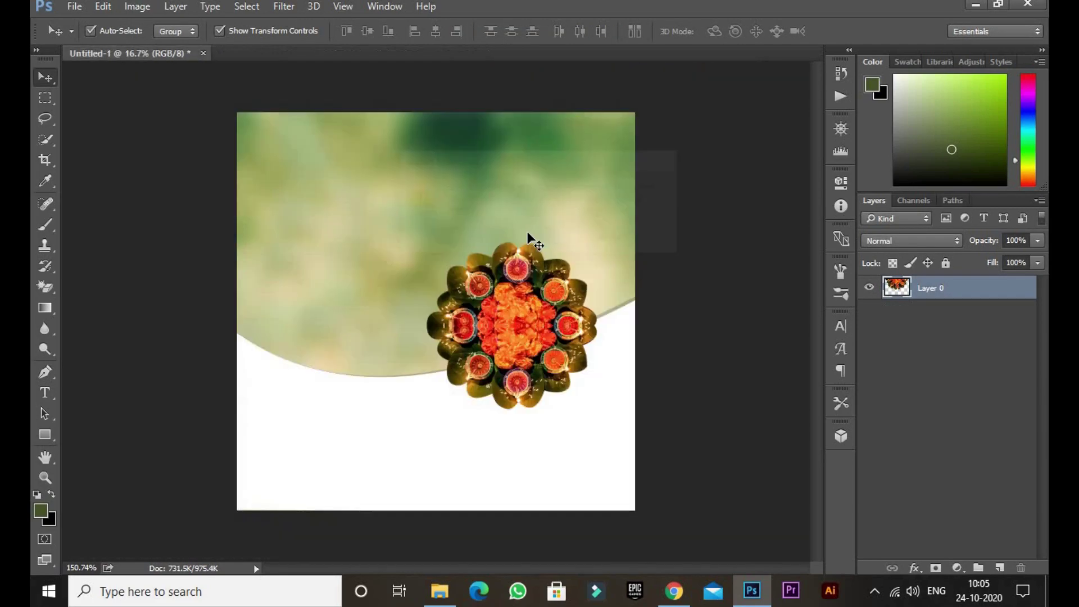
left_click(534, 304)
left_click(686, 308)
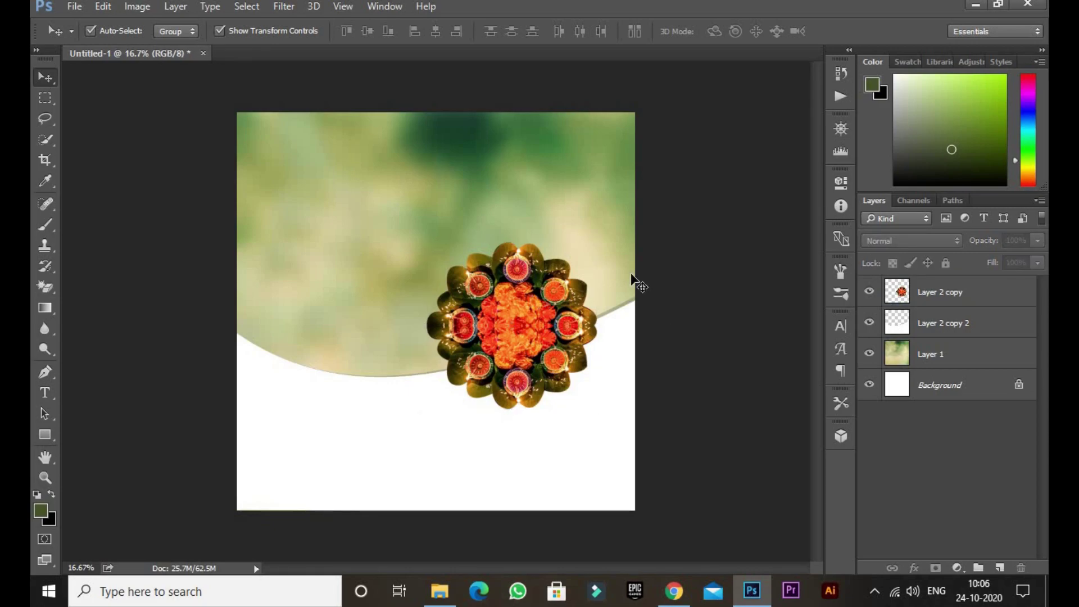
left_click(597, 243)
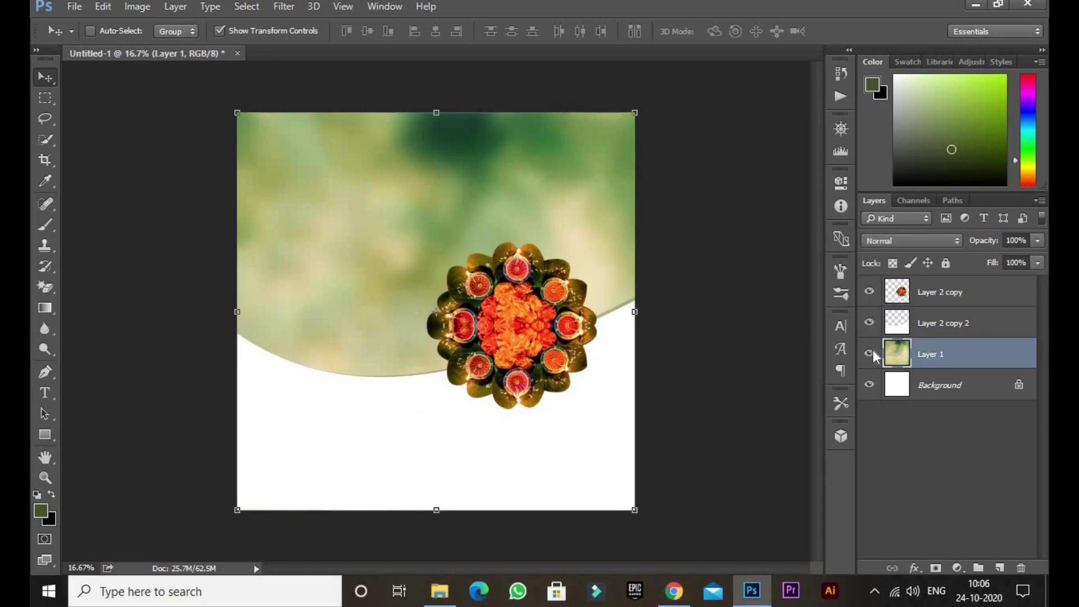
key("ctrl+b")
left_click_drag(772, 473, 861, 509)
left_click_drag(878, 448, 784, 480)
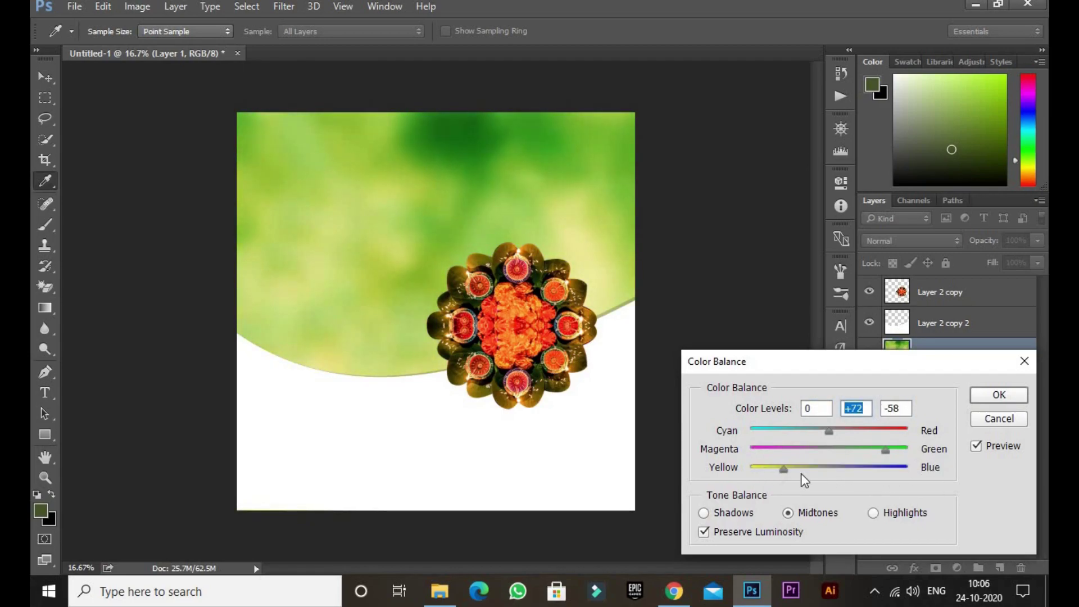
left_click_drag(824, 431, 854, 432)
left_click_drag(938, 433, 761, 430)
left_click(990, 419)
Set the blurred background's midtone colour balance to -86 on cyan–red and -35 on magenta–green.
key("ctrl+b")
left_click_drag(856, 450, 795, 457)
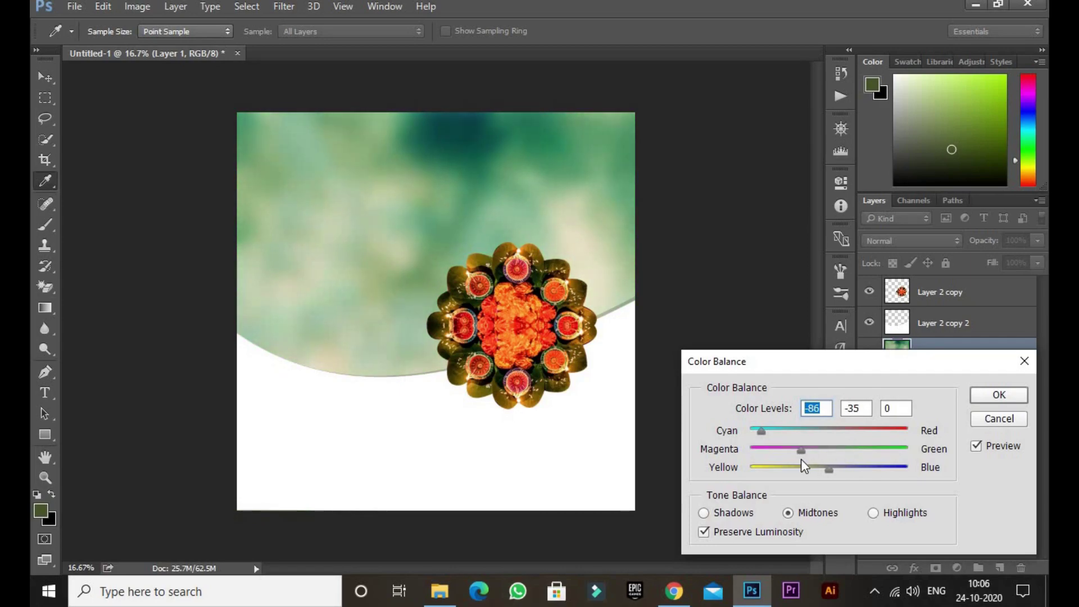
left_click(1006, 398)
Place the DASARA17 file from the Desktop as an embedded object and position it on the upper part of the canvas.
left_click(76, 7)
left_click(113, 300)
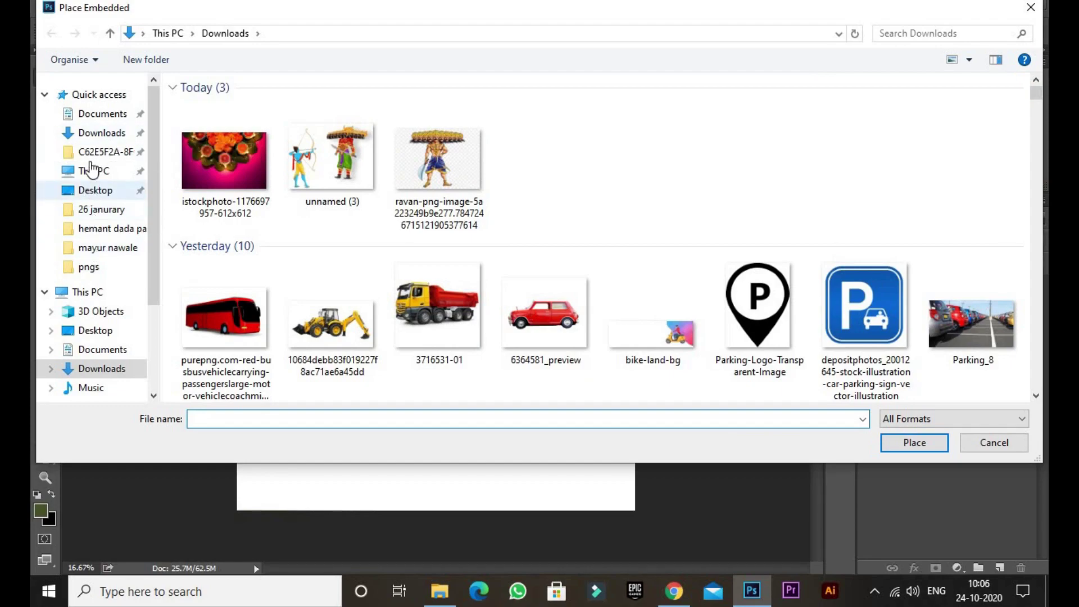
left_click(90, 190)
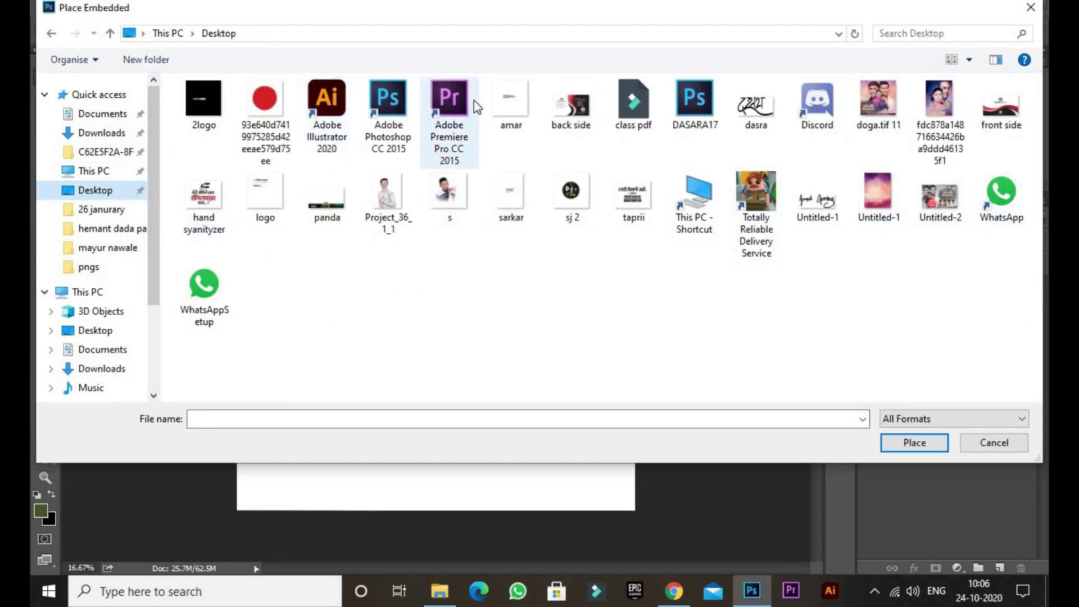
double_click(713, 103)
left_click_drag(473, 293, 439, 241)
key("Return")
Enlarge the placed calligraphy over the green area's upper left, then rotate it slightly counter-clockwise and adjust its slant.
left_click(483, 170)
left_click_drag(483, 171, 484, 148)
left_click_drag(403, 278, 380, 278)
left_click_drag(395, 217, 423, 258)
key("Return")
key("ctrl+t")
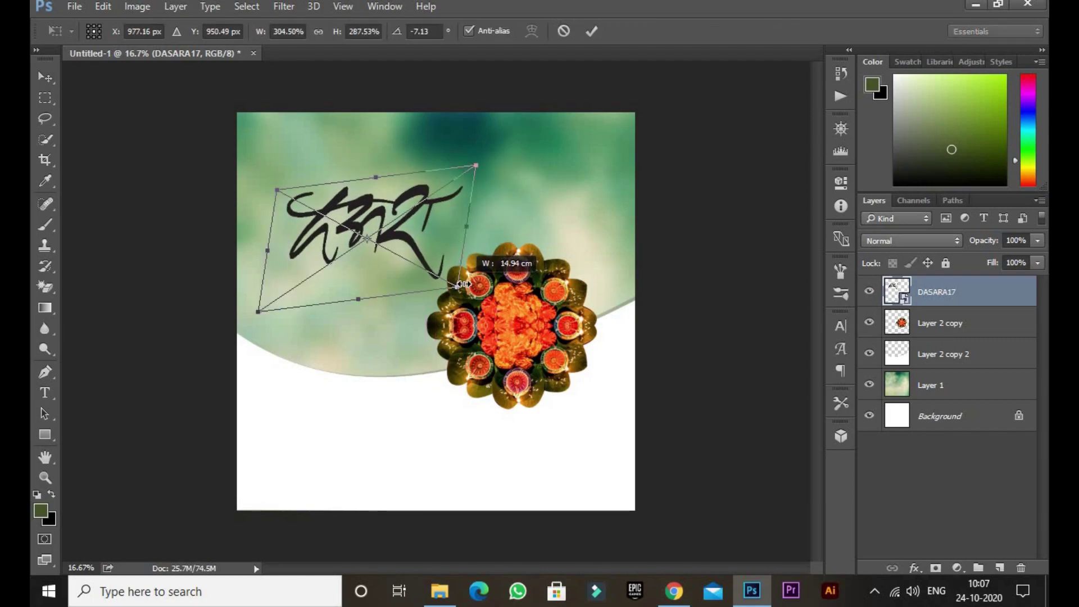
left_click_drag(458, 293, 462, 223)
key("Return")
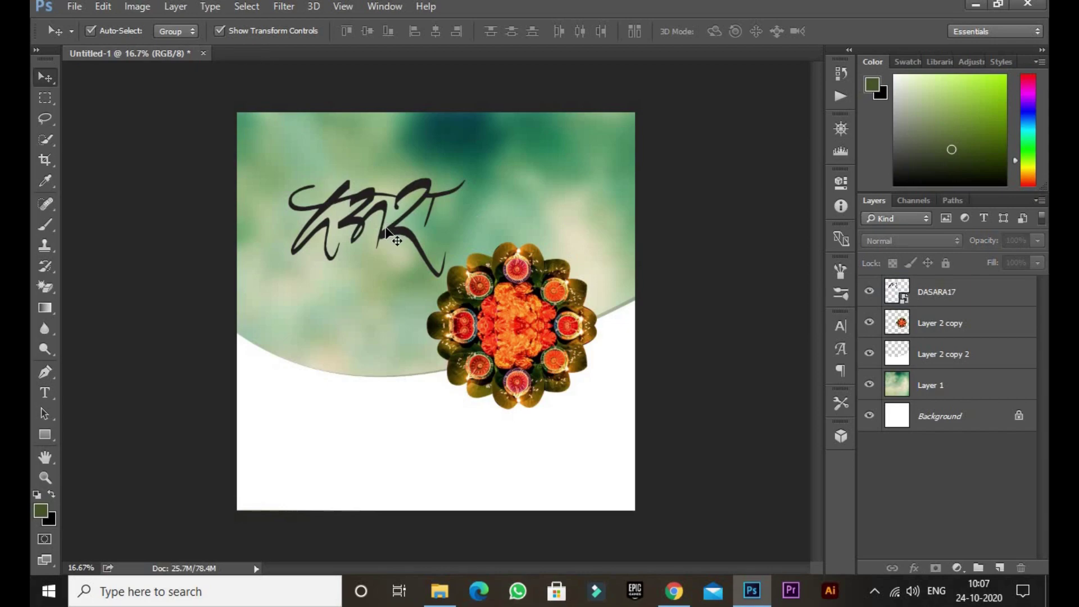
Rasterize the DASARA17 calligraphy layer and apply a white Color Overlay at 100% opacity.
right_click(937, 302)
left_click(914, 565)
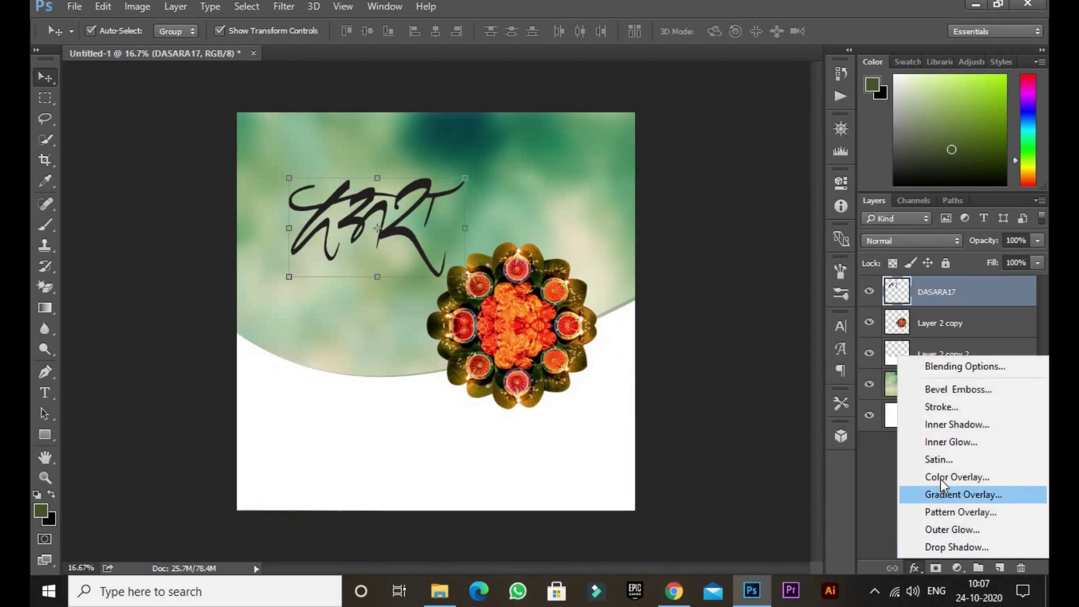
left_click(940, 480)
left_click(615, 115)
left_click(902, 237)
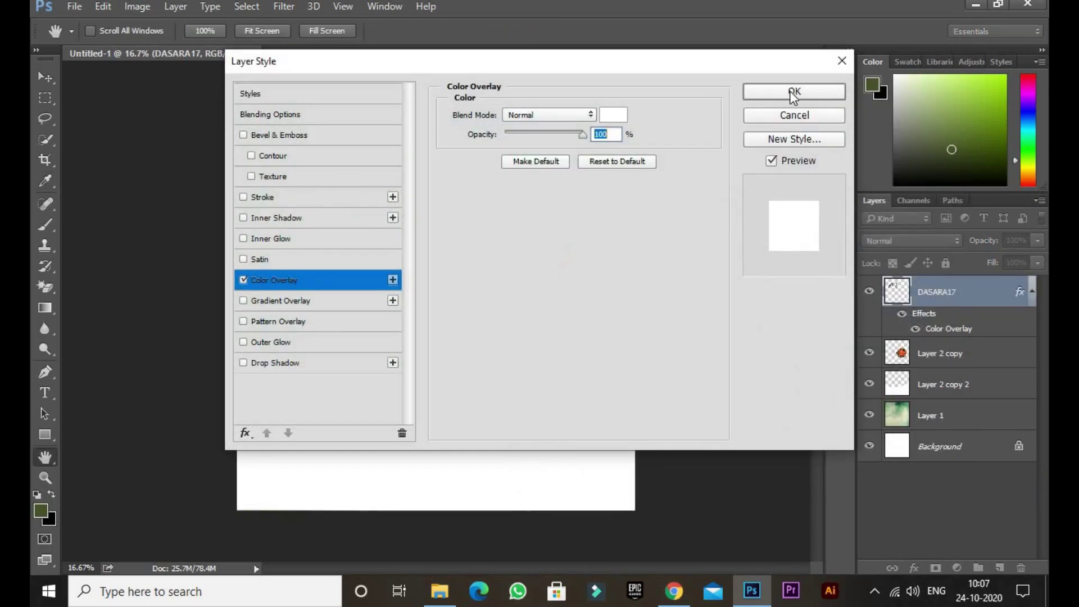
left_click(794, 91)
Rasterize the calligraphy layer's style to make the white colour permanent, then deselect the layer.
right_click(981, 303)
left_click(690, 303)
left_click(690, 301)
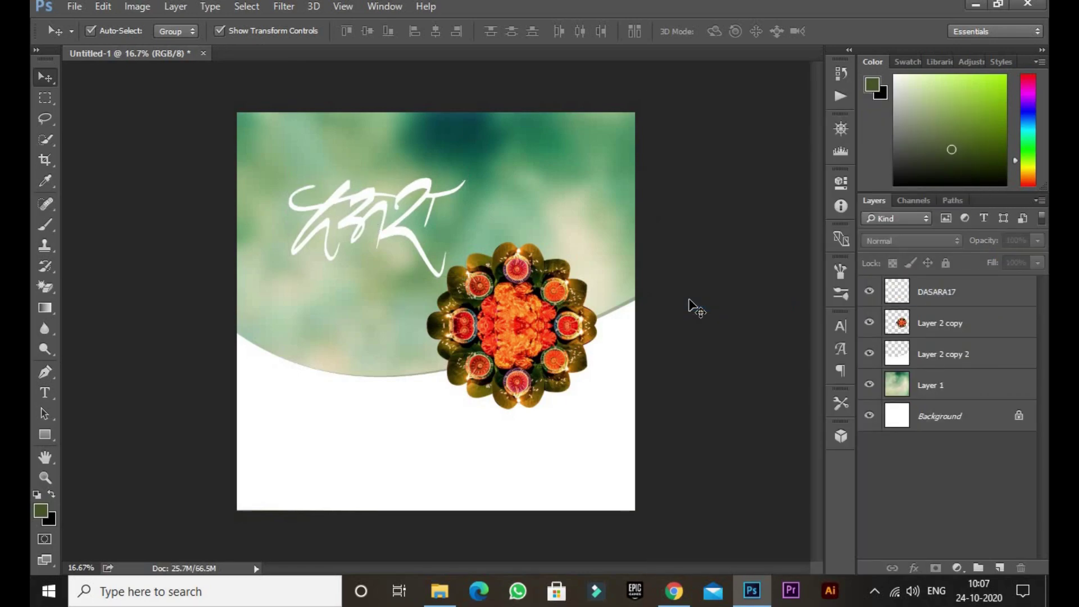
Move the white calligraphy towards the canvas's horizontal centre and scale the flower ornament down below it.
left_click_drag(416, 241, 453, 211)
key("Return")
left_click(527, 319)
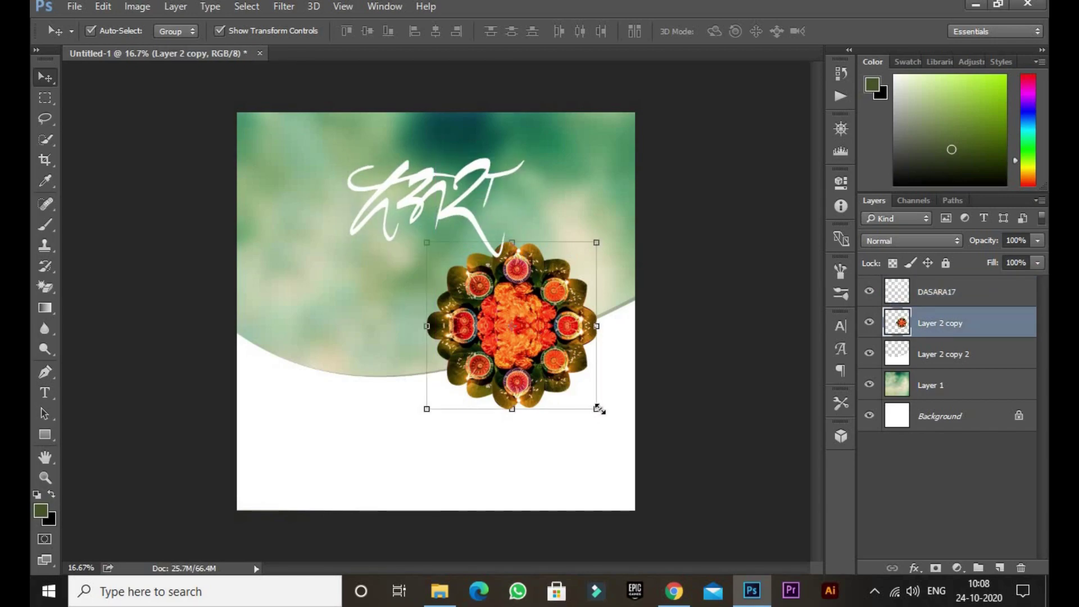
left_click_drag(597, 410, 562, 373)
left_click_drag(507, 325, 507, 353)
key("Return")
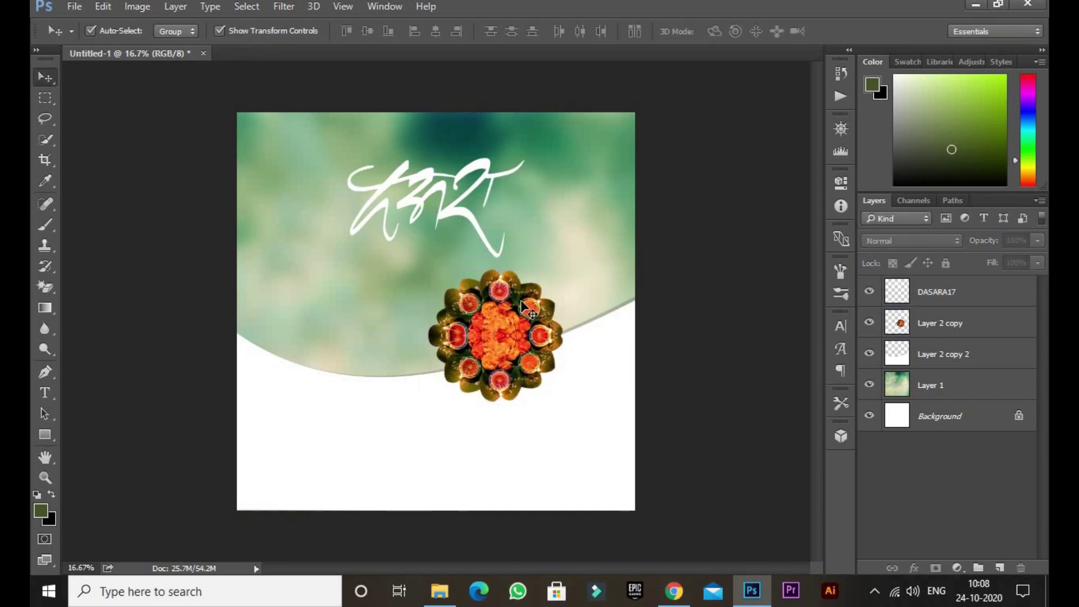
Enlarge the white calligraphy slightly and centre it horizontally in the upper part of the canvas.
left_click(495, 249)
left_click_drag(527, 258, 495, 248)
key("Return")
left_click(702, 240)
Move the flower ornament below the calligraphy, enlarge it and centre it over the white shape's curved edge.
left_click_drag(504, 347, 452, 373)
key("ctrl+t")
left_click_drag(517, 435, 564, 479)
left_click_drag(484, 432, 460, 416)
key("Return")
left_click(711, 371)
Start a text line just above the calligraphy in SHREE-DEV7-0715 Regular at 30 pt, with the glyph list open.
left_click(466, 228)
left_click(427, 230)
key("t")
left_click(420, 159)
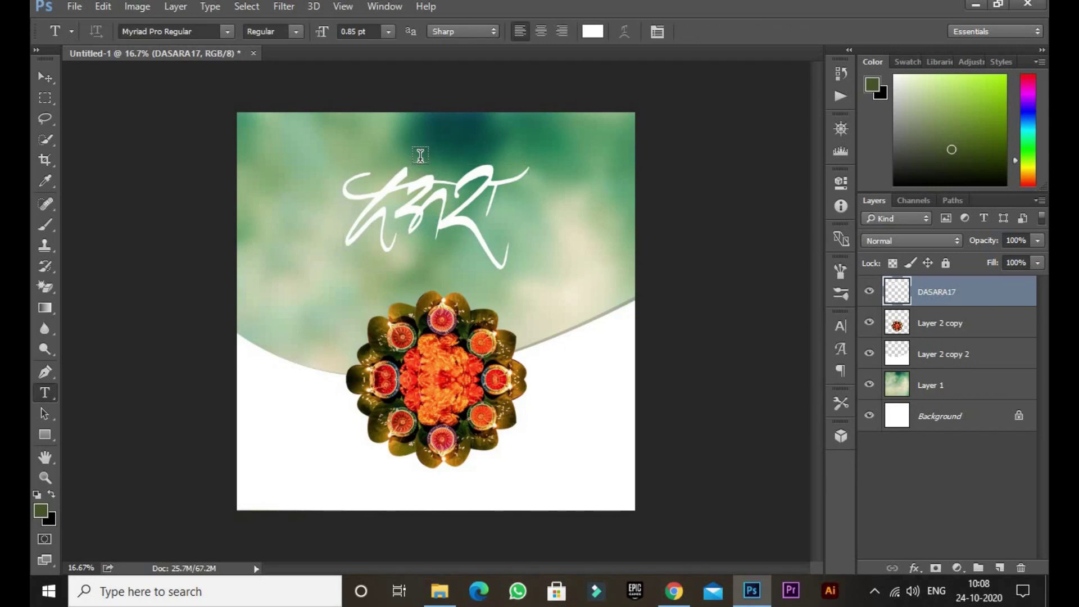
left_click(387, 32)
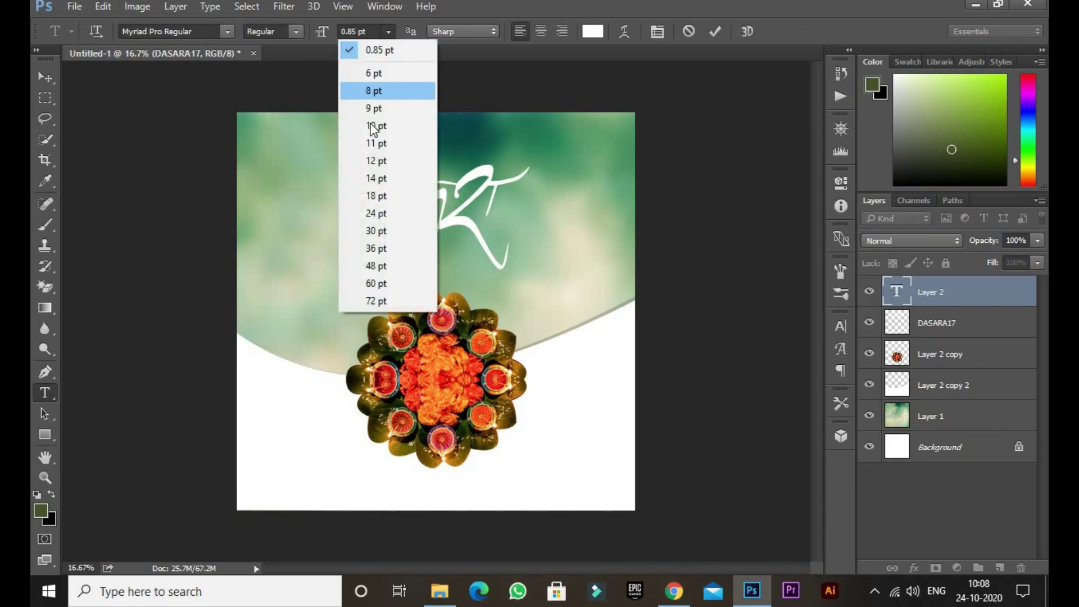
left_click(369, 228)
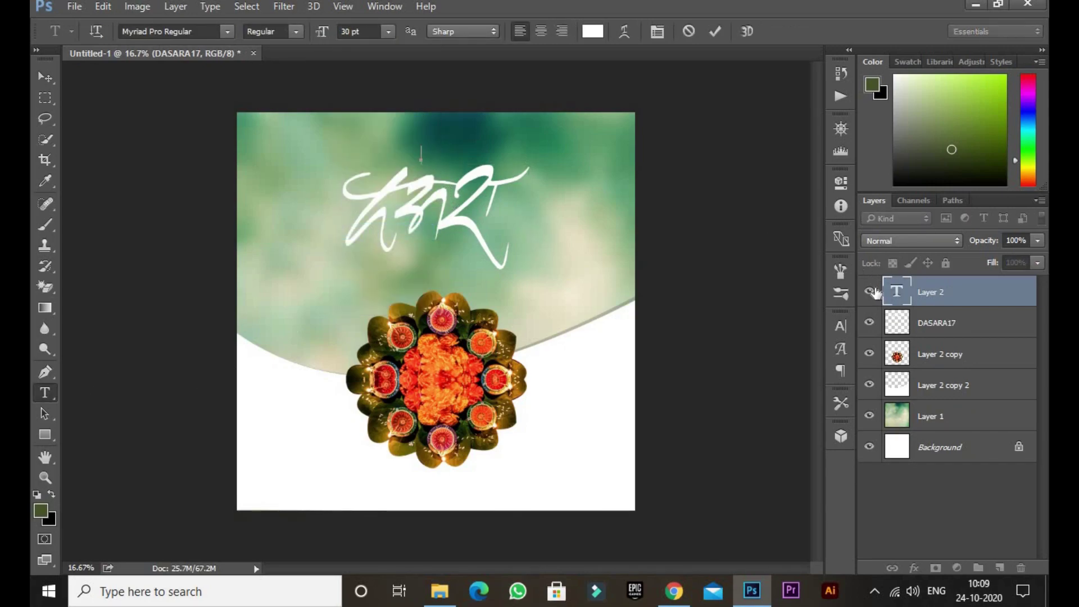
left_click(841, 348)
type("shree-dev7-0715")
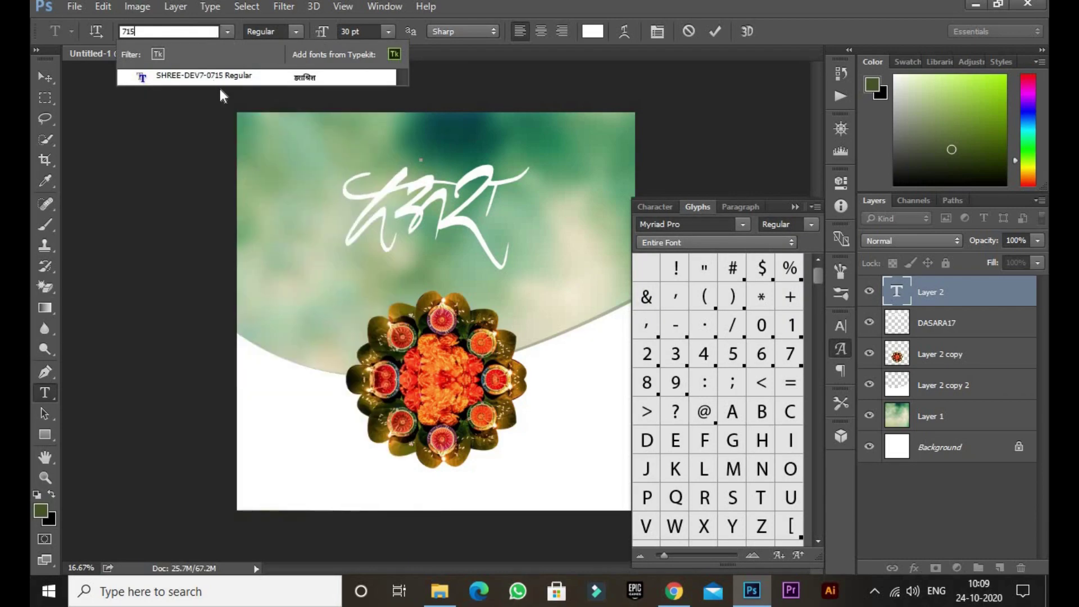
left_click(218, 84)
Compose the word विजयादशमी in the new text line from the font's glyphs.
scroll(657, 473, "down", 2)
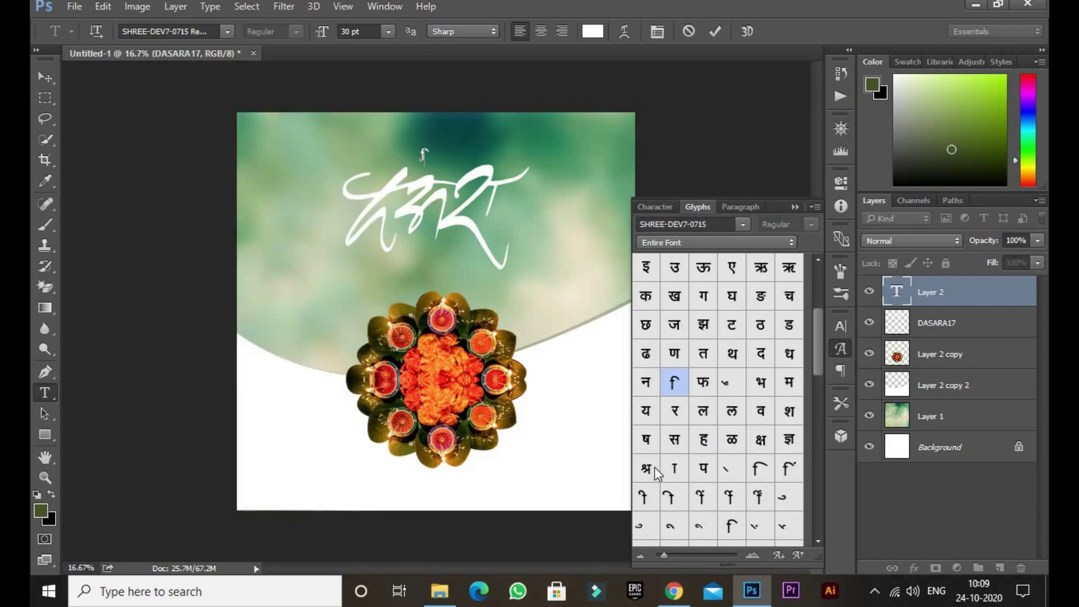
double_click(646, 411)
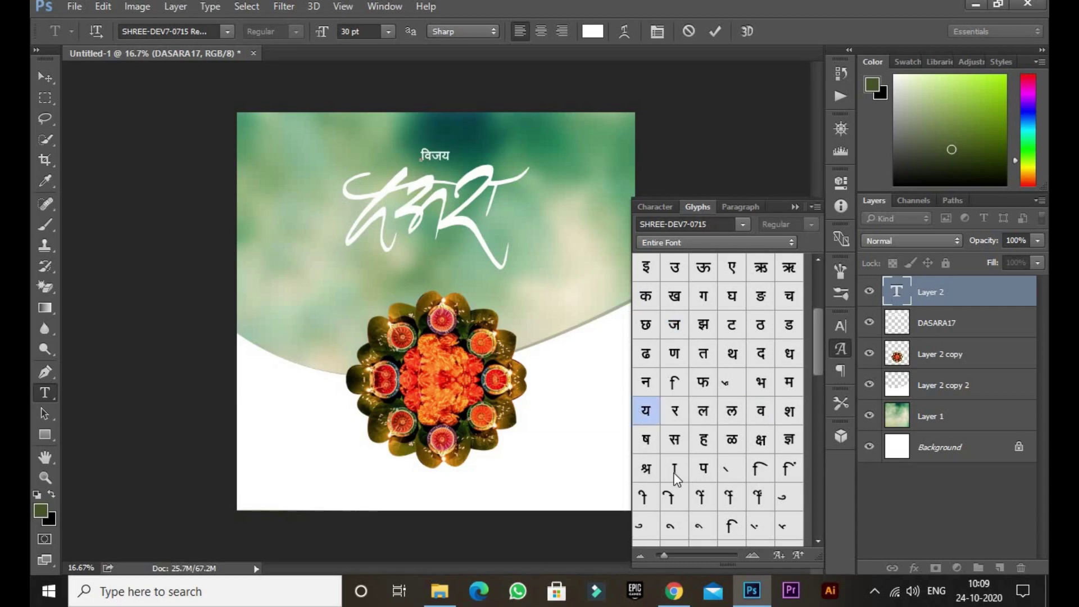
double_click(675, 468)
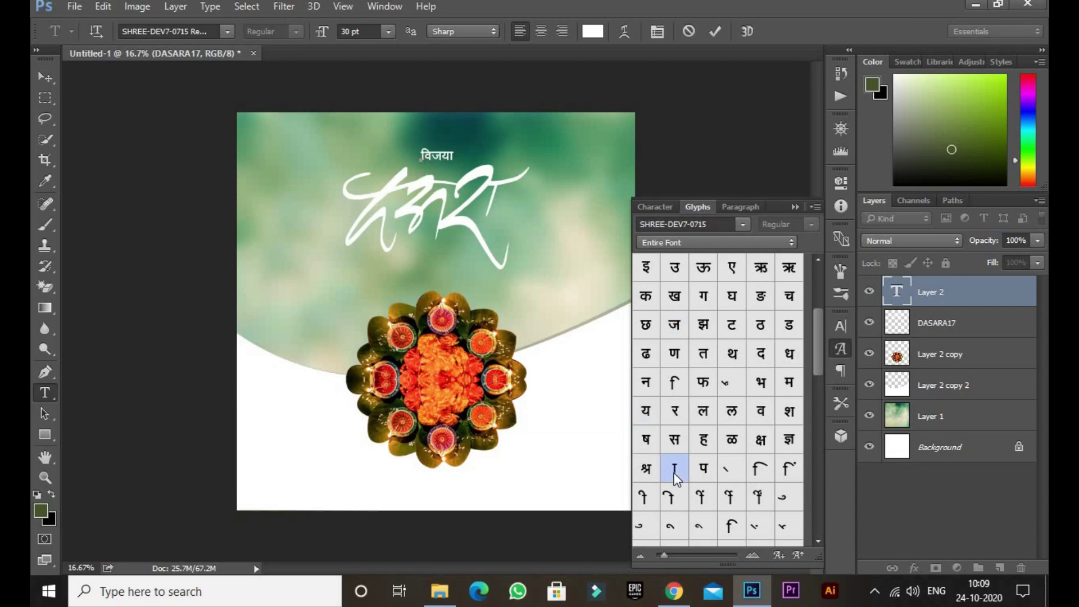
double_click(762, 354)
double_click(789, 412)
double_click(789, 388)
double_click(645, 494)
Scale the विजयादशमी text to about 136% and centre it just above the calligraphy.
left_click(35, 75)
key("ctrl+t")
left_click_drag(481, 165, 445, 158)
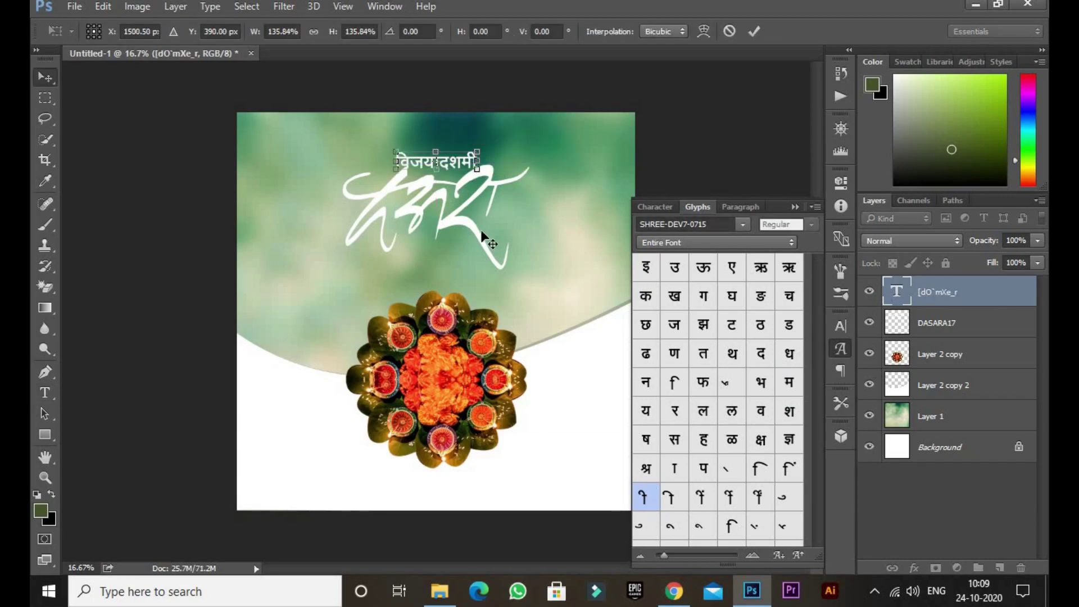
key("Return")
key("ctrl+plus")
key("ctrl+plus")
key("ctrl+plus")
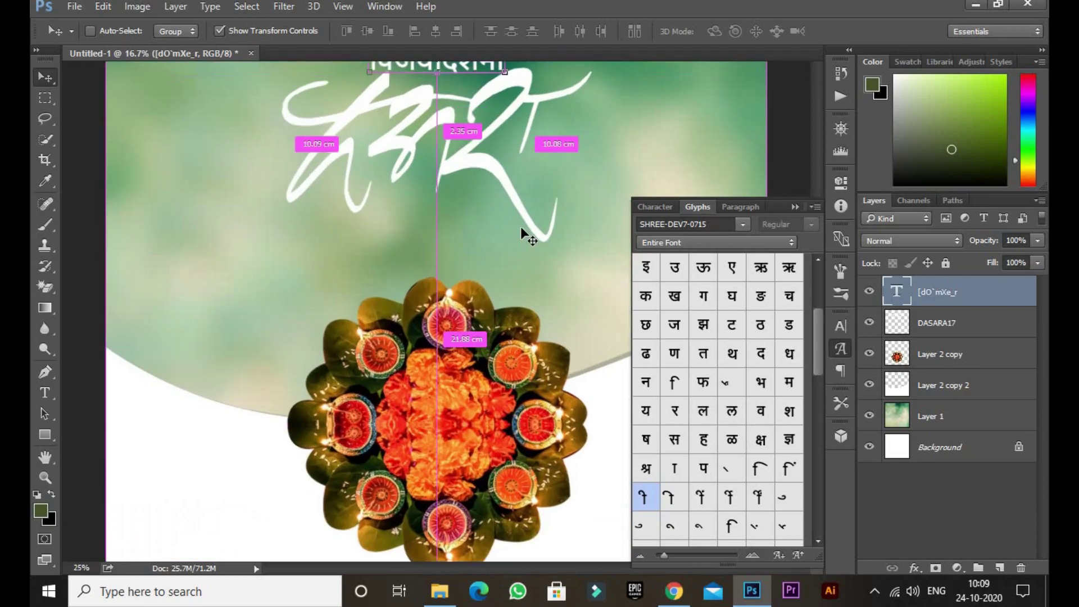
scroll(520, 227, "up", 5)
left_click(685, 230)
left_click_drag(423, 240, 420, 234)
Rasterize the विजयादशमी text and stretch the end of its headline stroke out to the right.
left_click(45, 97)
left_click_drag(508, 220, 745, 235)
key("v")
right_click(984, 303)
left_click(691, 313)
key("ctrl+t")
key("Return")
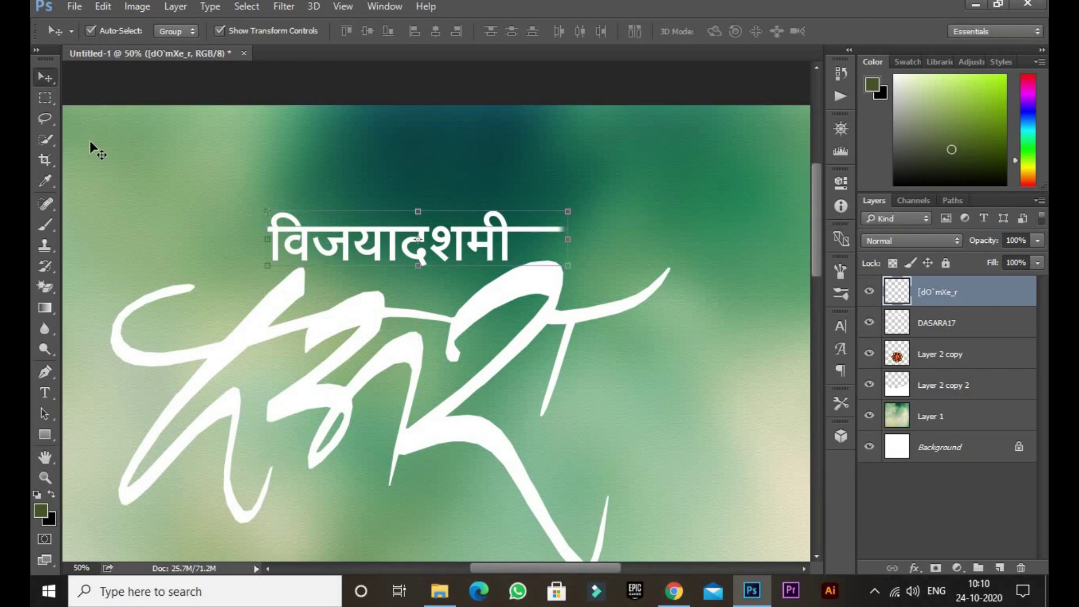
Stretch the beginning of the विजयादशमी headline stroke out to the left so it extends past both ends of the word.
left_click_drag(249, 219, 174, 241)
key("ctrl+t")
key("Return")
key("ctrl")
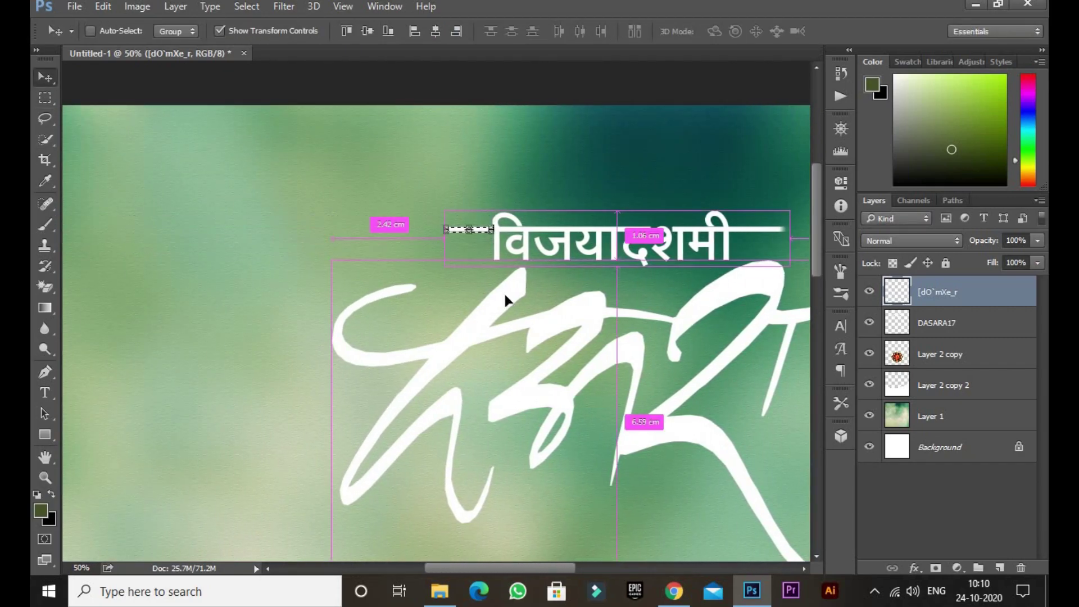
key("ctrl+0")
left_click(725, 359, "ctrl")
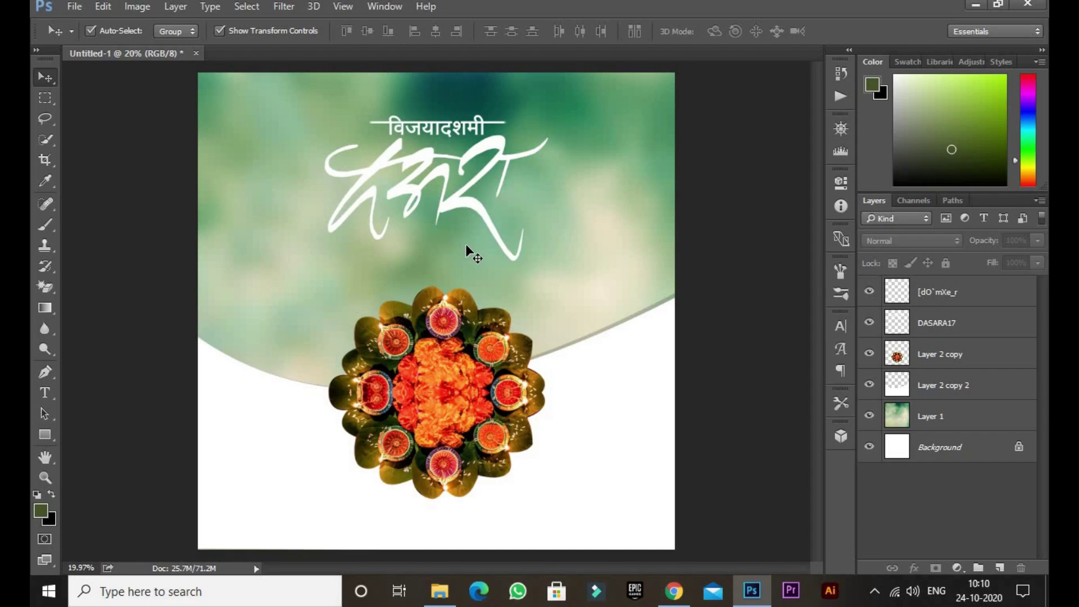
Lower the upper edge of the white curved base and nudge the lamp-and-marigold ornament slightly upward.
left_click(592, 380)
left_click(870, 385)
left_click(874, 385)
left_click(875, 385)
left_click(874, 384)
left_click_drag(430, 293, 430, 326)
key("Return")
left_click(460, 399)
left_click_drag(460, 400, 468, 395)
Move the calligraphy and the विजयादशमी heading together slightly down, closer to the ornament.
left_click(489, 217)
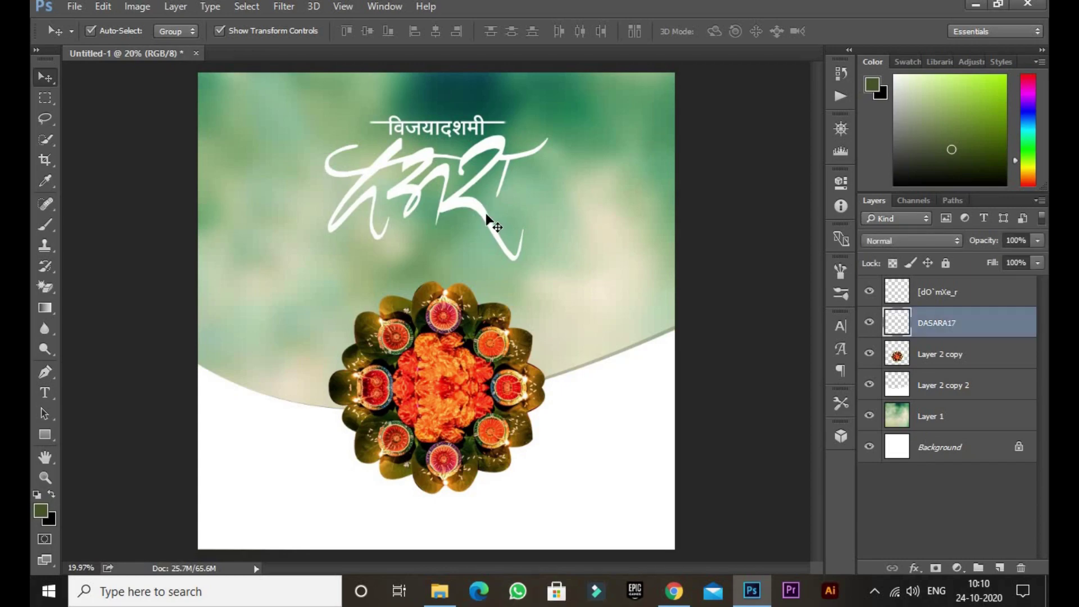
left_click(470, 200, "shift")
left_click_drag(470, 200, 470, 220)
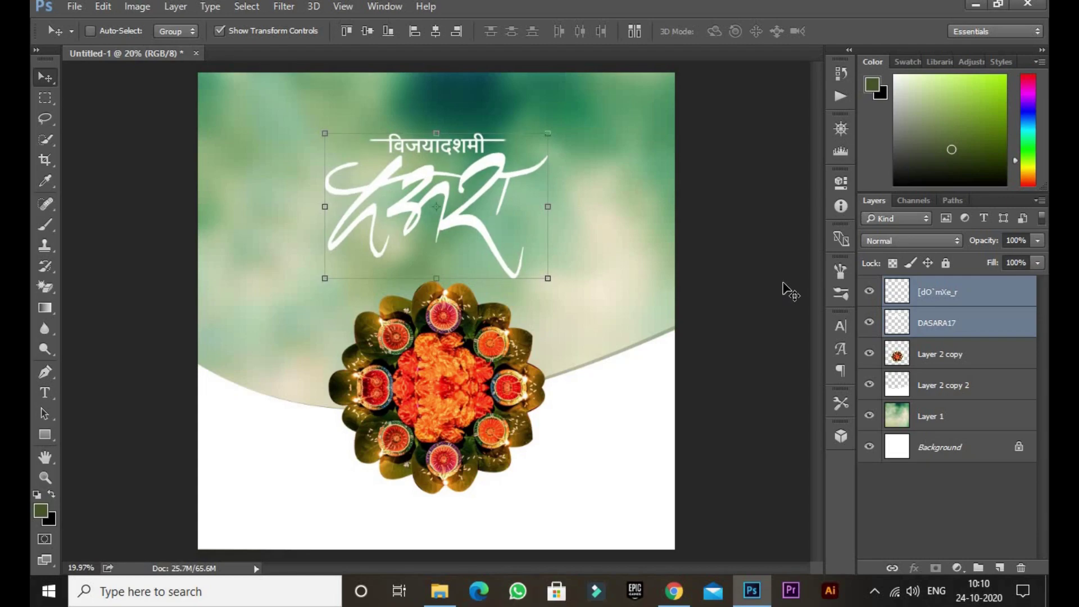
Merge duplicates of the heading and calligraphy into one layer and give it a muted dark green Color Overlay.
key("ctrl+j")
key("ctrl+e")
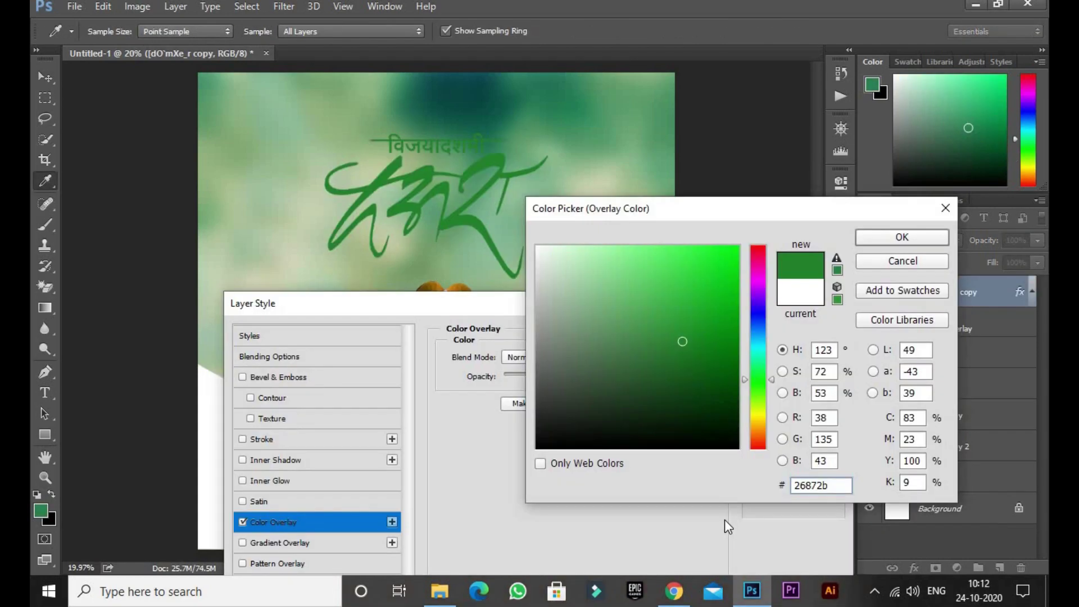
left_click(706, 426)
left_click_drag(700, 376, 631, 368)
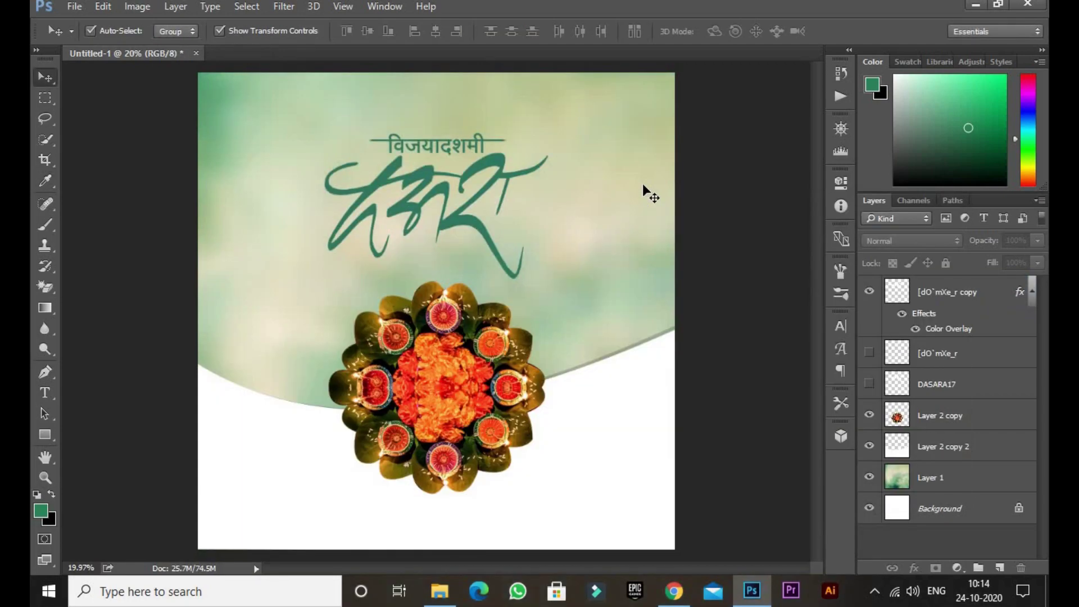
Move the merged green heading and calligraphy slightly upward.
left_click(643, 183)
left_click(793, 297)
mouse_move(425, 175)
left_mouse_down()
mouse_move(426, 163)
mouse_move(423, 173)
left_mouse_up()
Brighten the blurred green background with Levels, setting the midtones to about 1.43 and lowering the white input level.
left_click(658, 292)
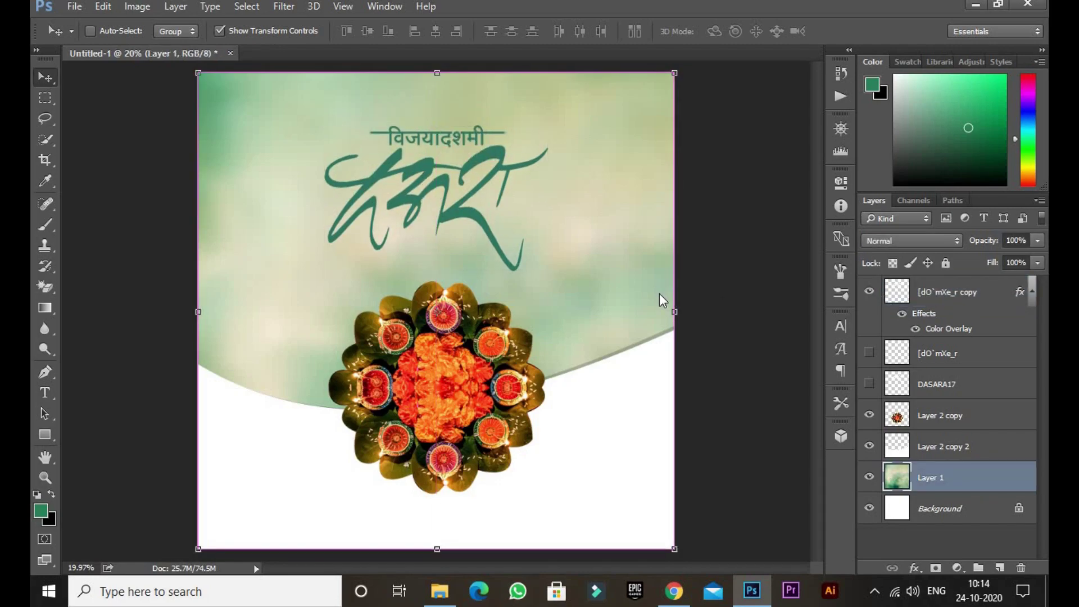
key("ctrl+l")
left_click_drag(782, 384, 748, 386)
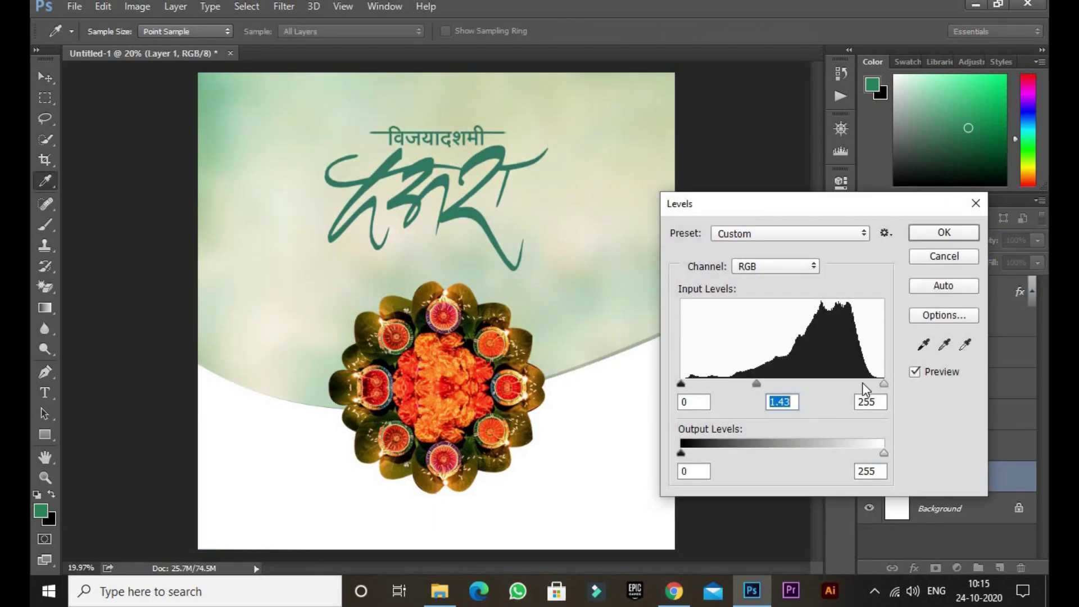
left_click_drag(884, 384, 860, 384)
left_click(945, 232)
key("v")
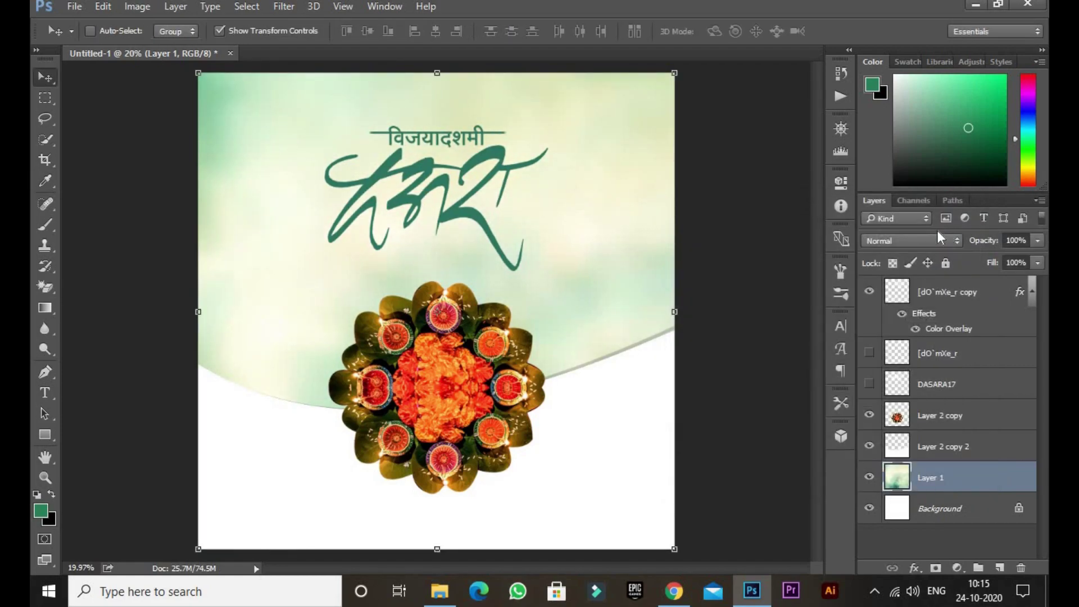
Apply the Camera Raw filter to the background with Contrast +19 and strongly increased Clarity.
key("ctrl+shift+a")
left_click_drag(877, 346, 896, 346)
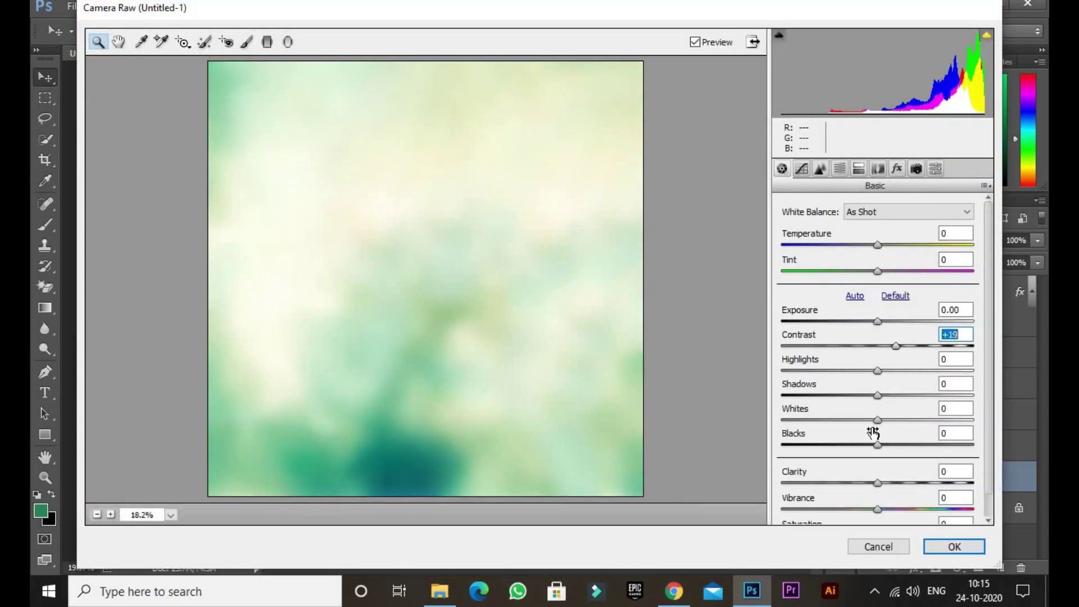
left_click_drag(878, 483, 973, 483)
left_click(953, 547)
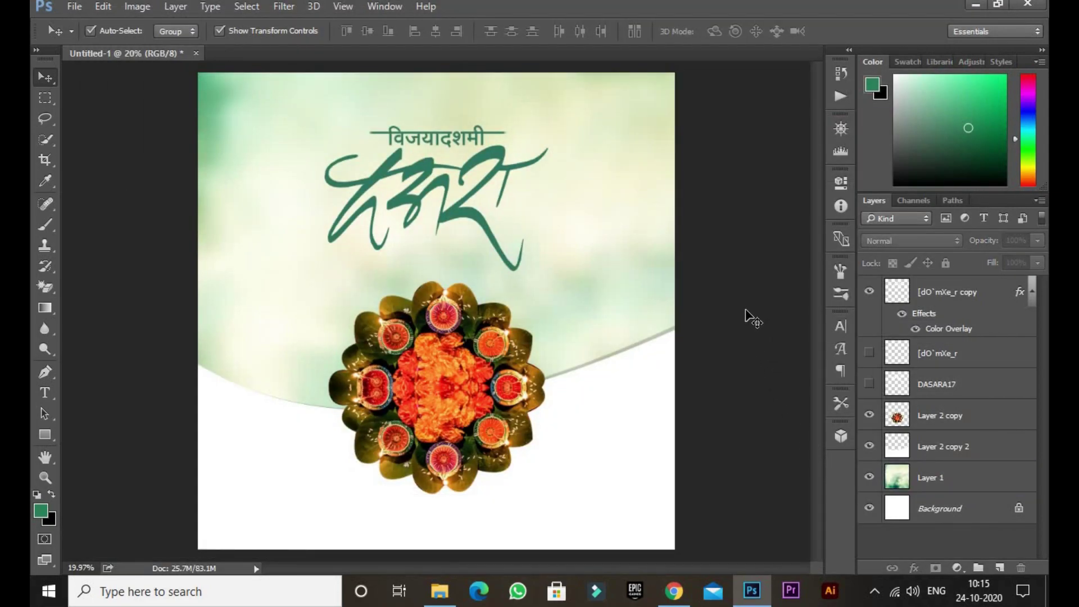
Scale the ornament to about 76% and centre it directly below the calligraphy.
left_click(534, 319)
left_click_drag(534, 319, 649, 275)
left_click_drag(657, 236, 645, 249)
left_click_drag(578, 299, 605, 291)
left_click_drag(536, 393, 450, 341)
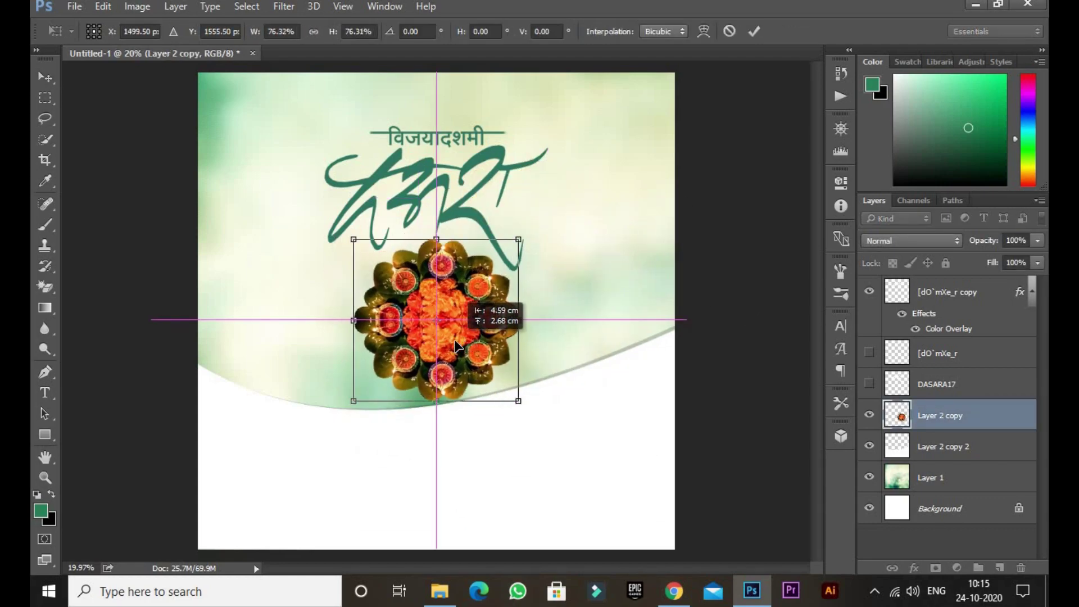
key("Return")
Hide the white curved base and enlarge the ornament again, centred below the calligraphy.
left_click(555, 395)
left_click(870, 446)
left_click(513, 408)
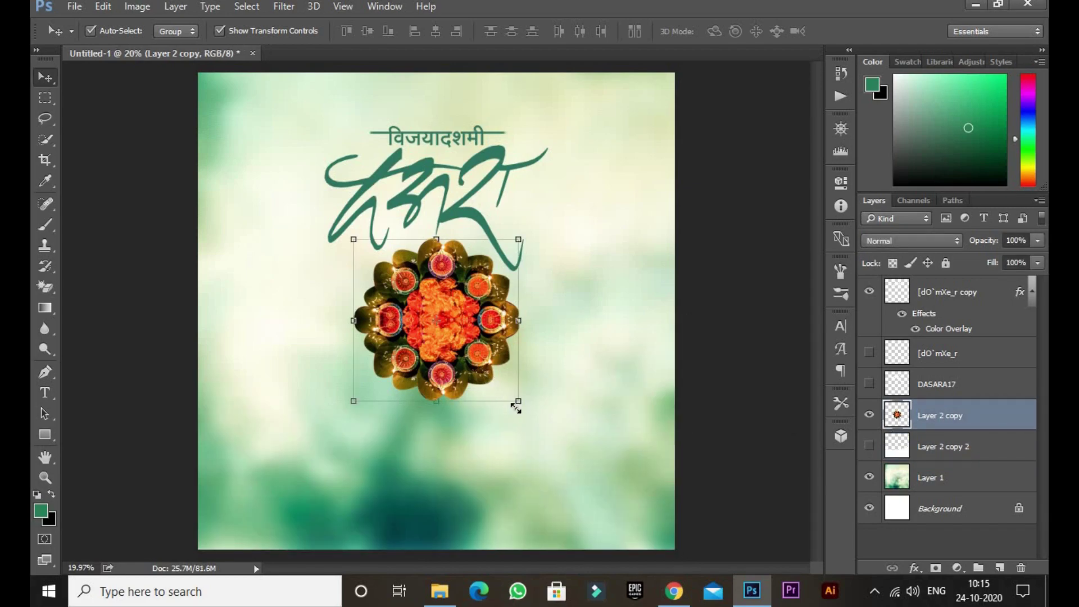
left_click_drag(513, 406, 569, 436)
left_click_drag(503, 386, 463, 398)
key("Return")
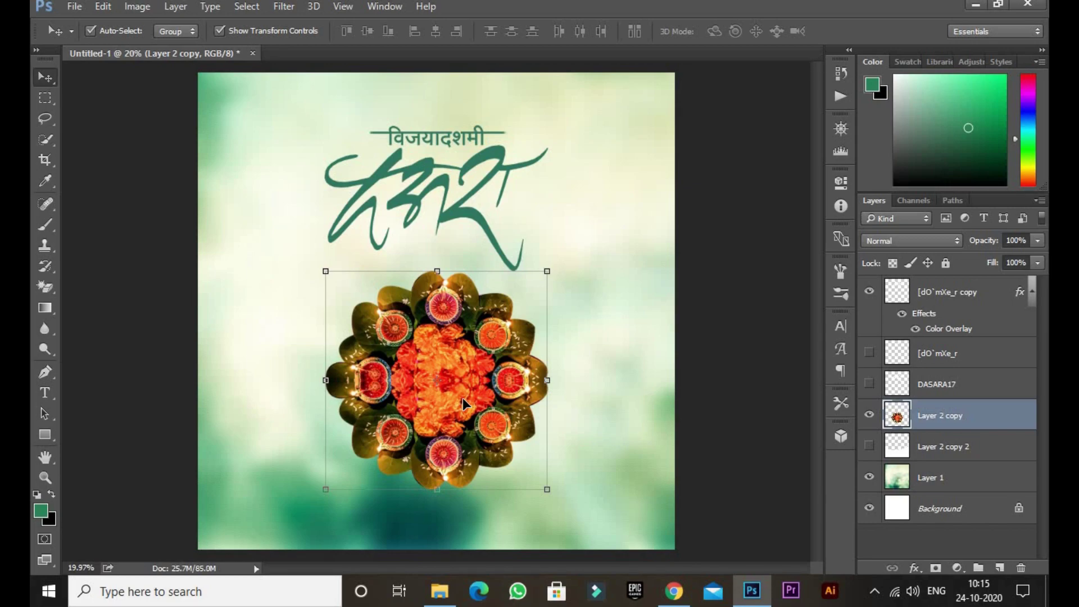
Flatten and skew the ornament into a tilted oval, then adjust its size and position in the lower half of the poster.
left_click_drag(436, 271, 488, 348)
left_click_drag(436, 489, 437, 437)
left_click_drag(571, 392, 558, 352)
key("Return")
key("Return")
left_click_drag(559, 395, 598, 417)
key("Return")
left_click_drag(557, 369, 521, 368)
Show the white curved base again and fit the tilted ornament over the right part of its upper edge.
left_click(869, 446)
left_click_drag(495, 320, 494, 306)
key("Return")
key("ctrl+t")
left_click_drag(594, 305, 610, 295)
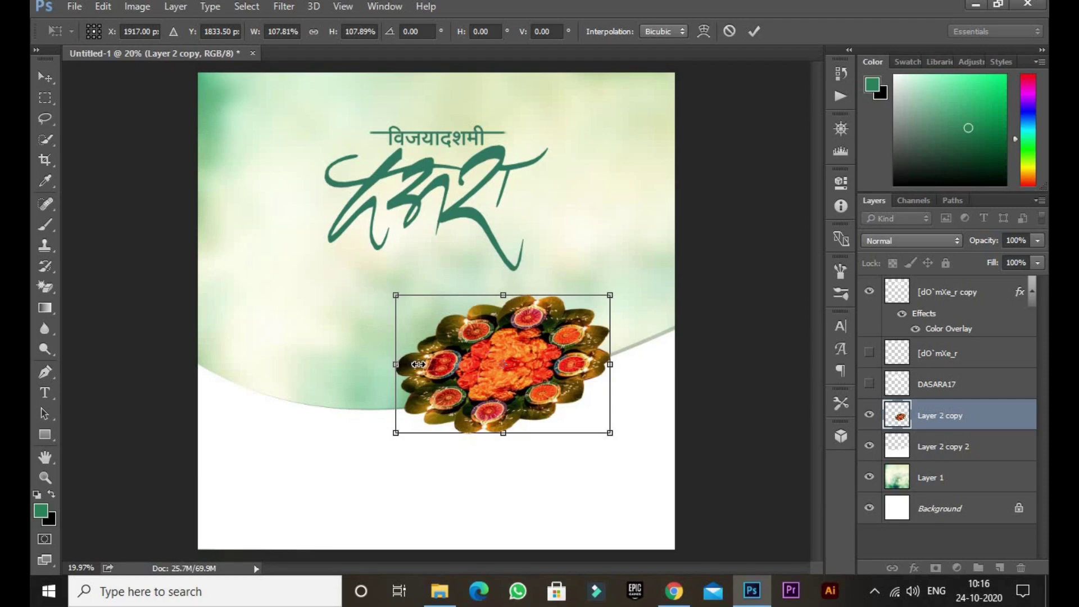
left_click_drag(417, 364, 409, 365)
key("Return")
Stretch the tilted ornament slightly taller and enlarge it a little over the base's curved edge.
key("ctrl+t")
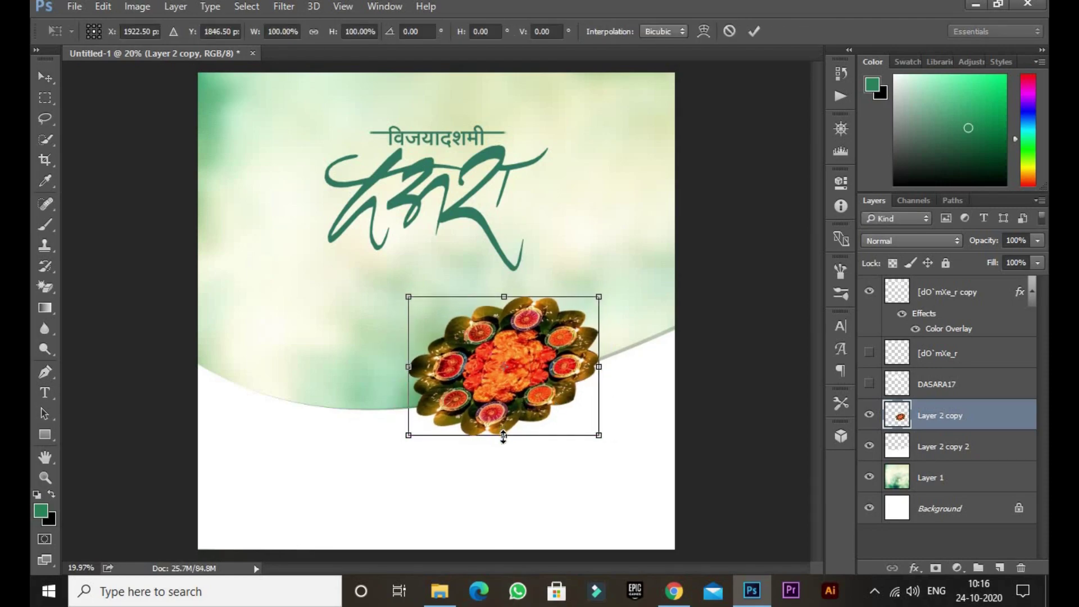
left_click_drag(503, 436, 504, 445)
key("Return")
left_click(639, 386)
left_click(572, 380)
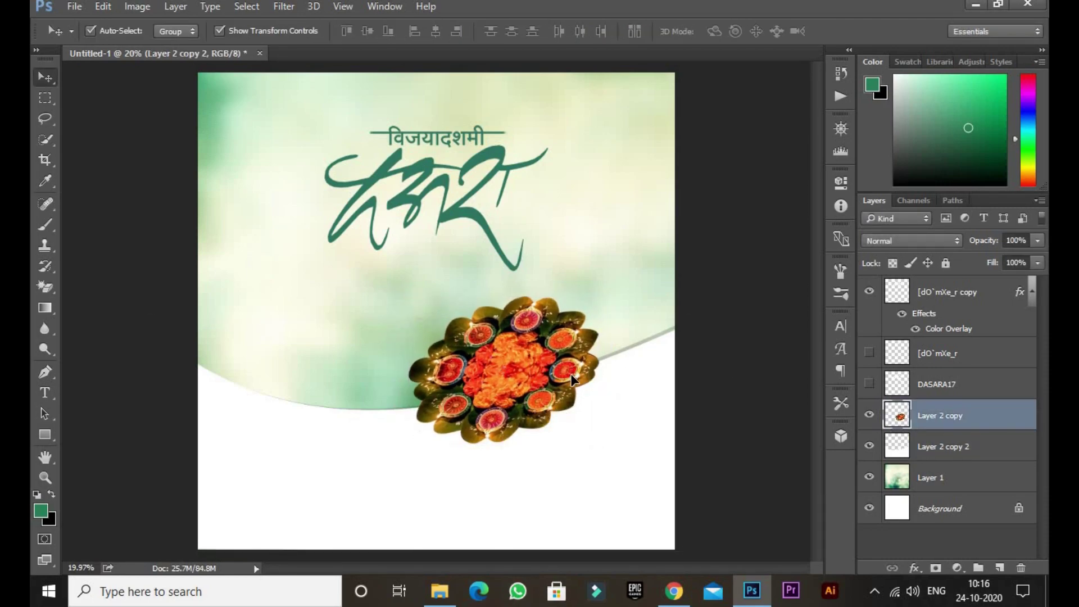
left_click_drag(599, 443, 609, 446)
left_click_drag(558, 394, 544, 377)
key("Return")
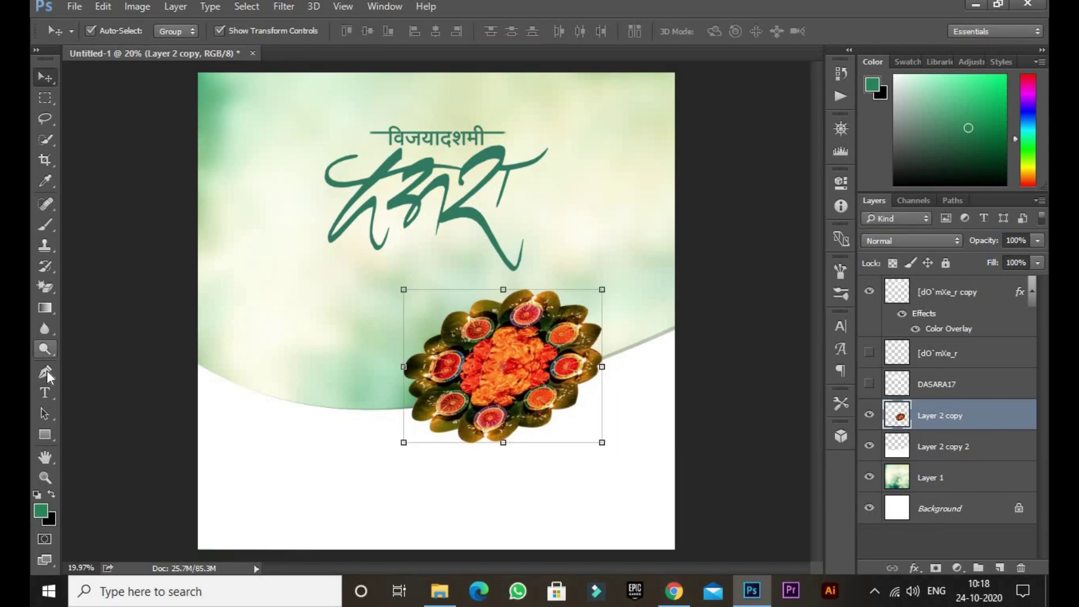
Add a text layer at the top of the layer stack and paste the five-line Marathi Dasara greeting into it.
left_click(45, 392)
left_click(387, 281)
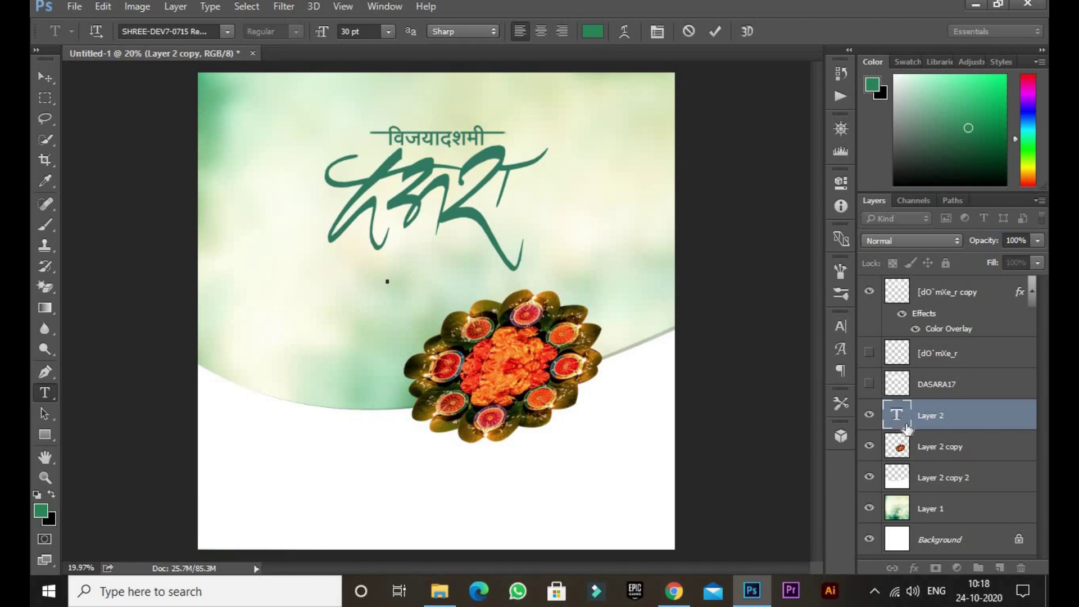
left_click_drag(938, 411, 930, 281)
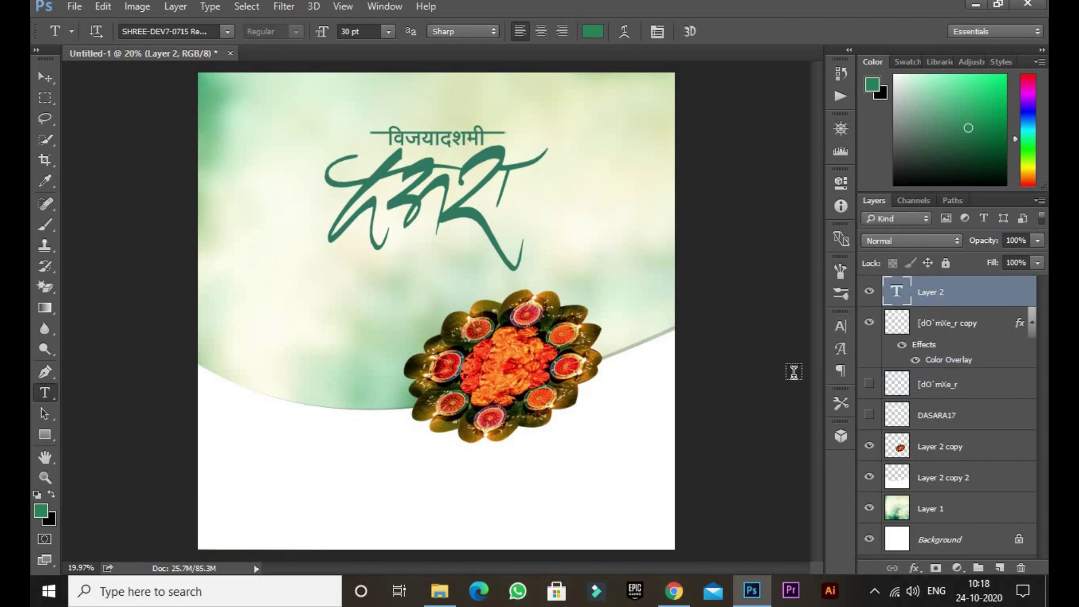
double_click(894, 298)
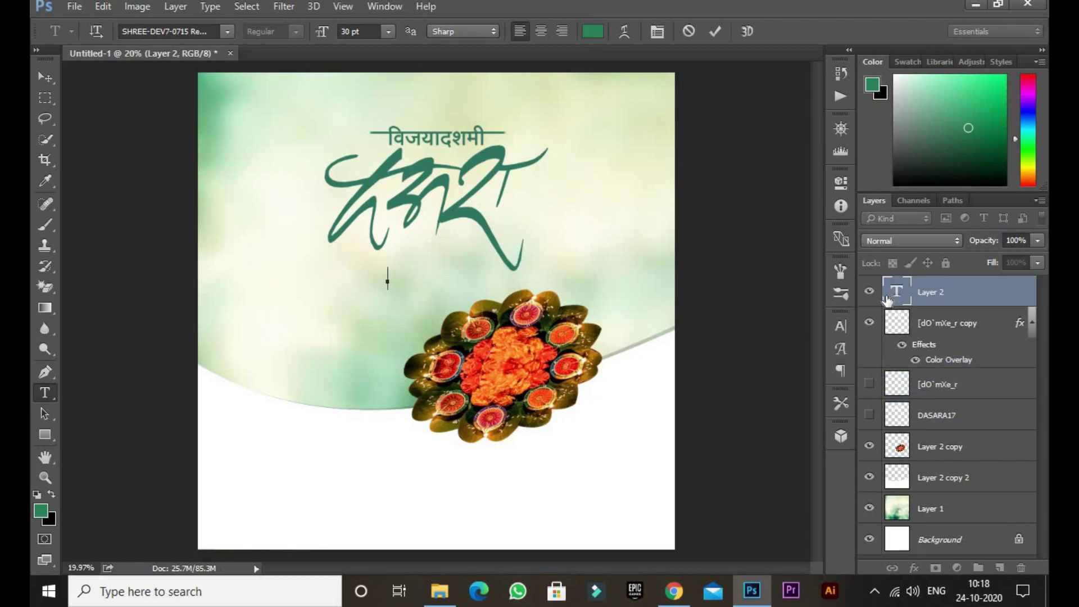
key("ctrl+v")
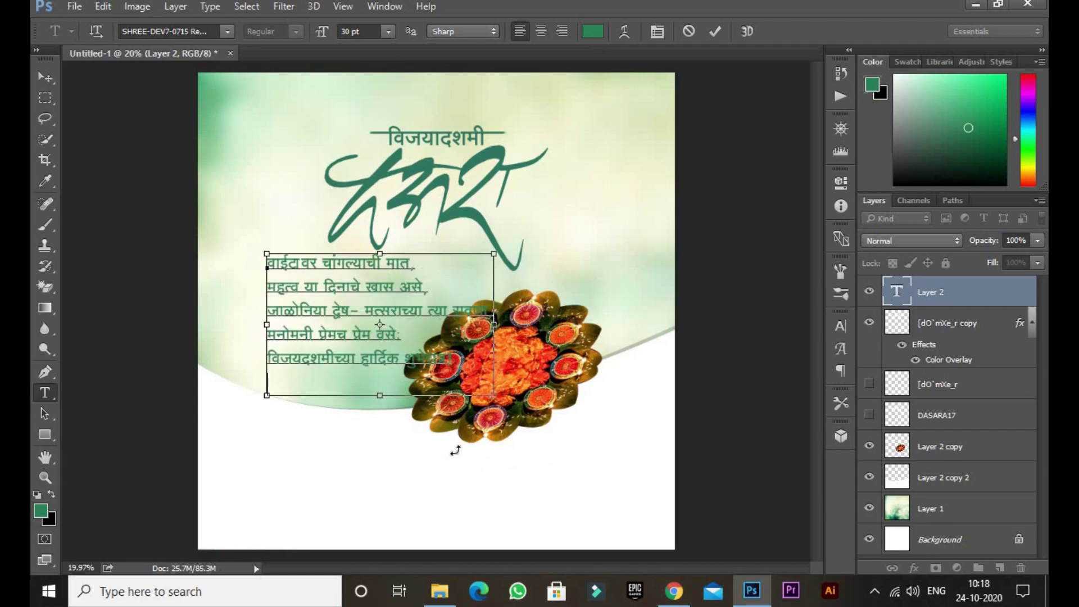
Indent the greeting's first, second and fourth lines with leading spaces to centre them against the longest line.
key("ctrl+a")
left_click(301, 274)
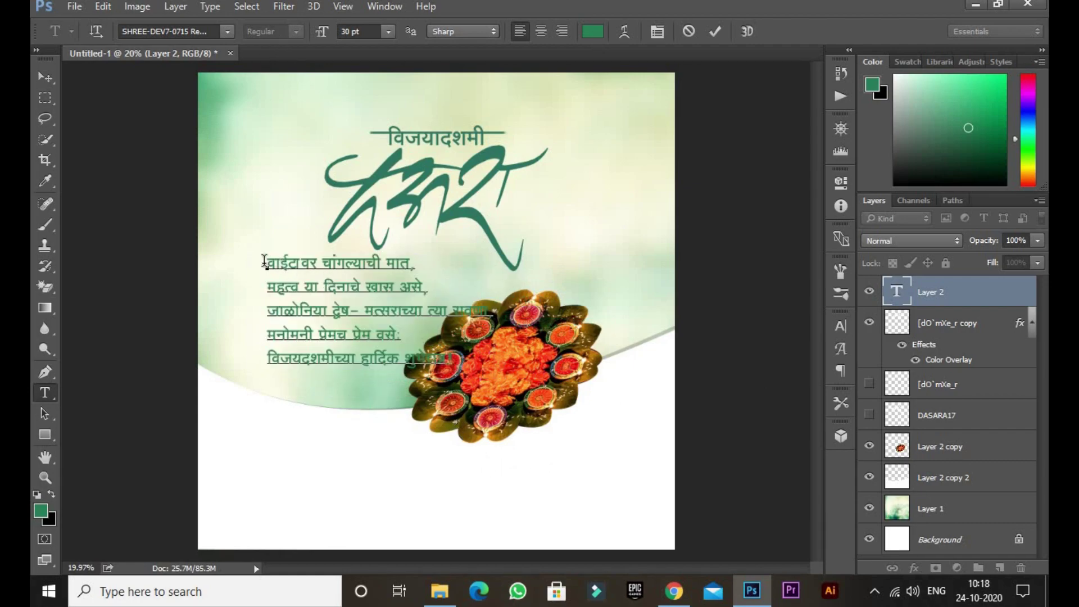
left_click(267, 286)
left_click(266, 262)
left_click(269, 331)
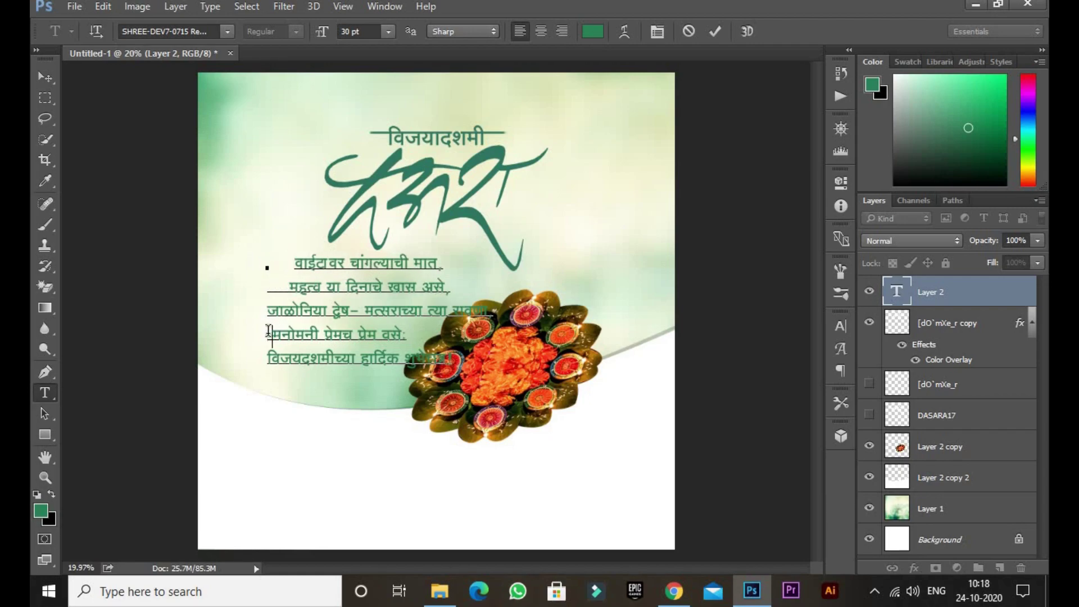
Tighten the line spacing of the whole greeting text so its lines sit close together without overlapping.
left_click_drag(449, 276, 585, 402)
key("ctrl+alt+Up")
key("ctrl+alt+Down")
key("ctrl+alt+Down")
key("ctrl+alt+Down")
key("ctrl+alt+Down")
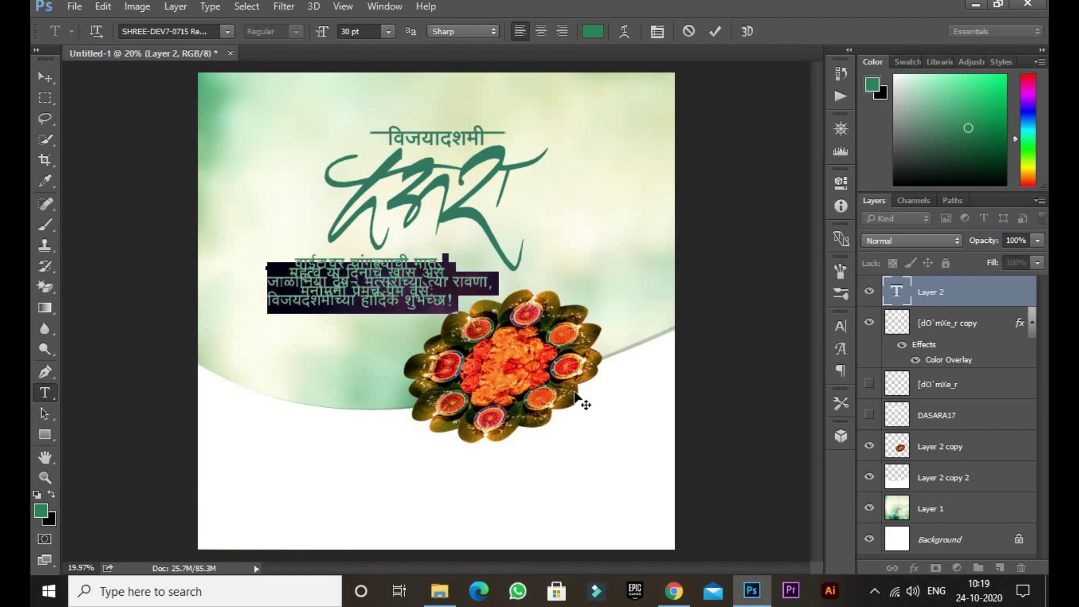
key("ctrl+alt+Down")
key("ctrl+alt+Down")
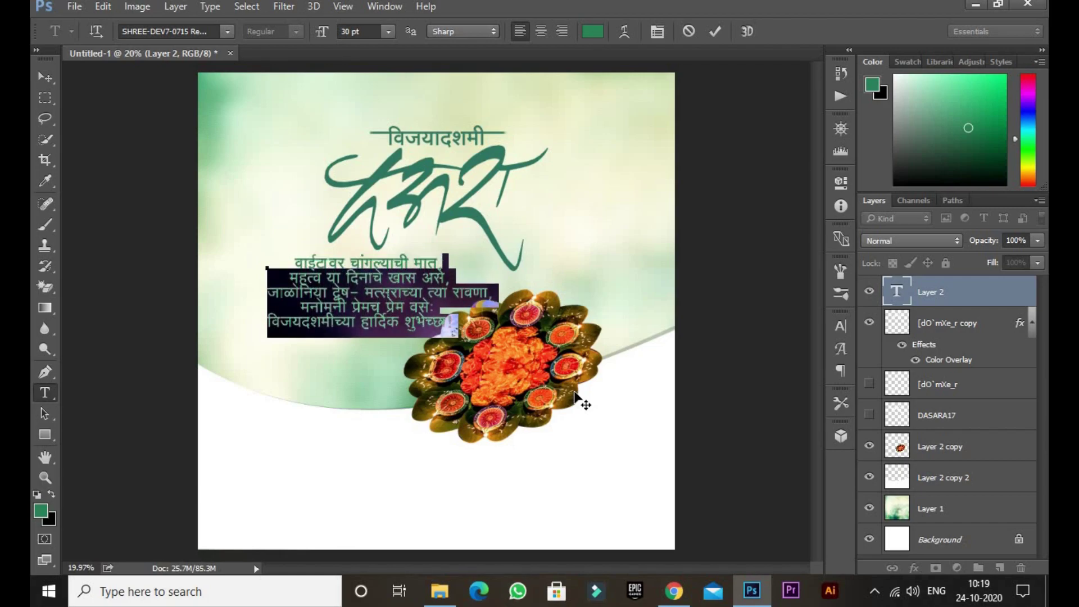
Scale the greeting text down to about 19 pt and place it just below the calligraphy.
left_click(45, 77)
key("ctrl+t")
left_click_drag(498, 355, 464, 275)
key("Return")
key("ctrl+plus")
key("ctrl+plus")
key("ctrl+plus")
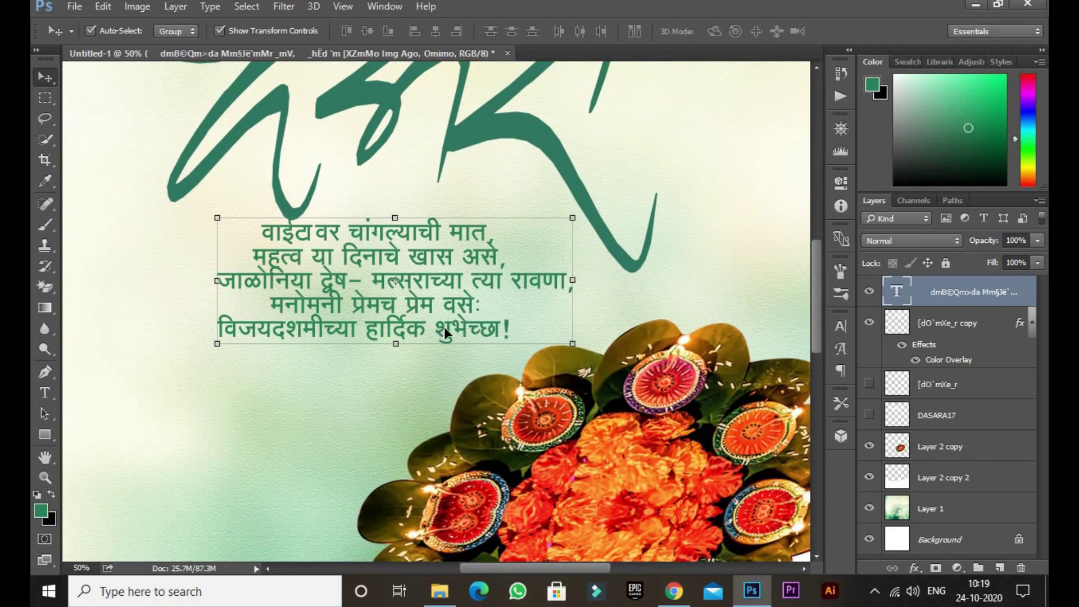
left_click_drag(444, 332, 445, 339)
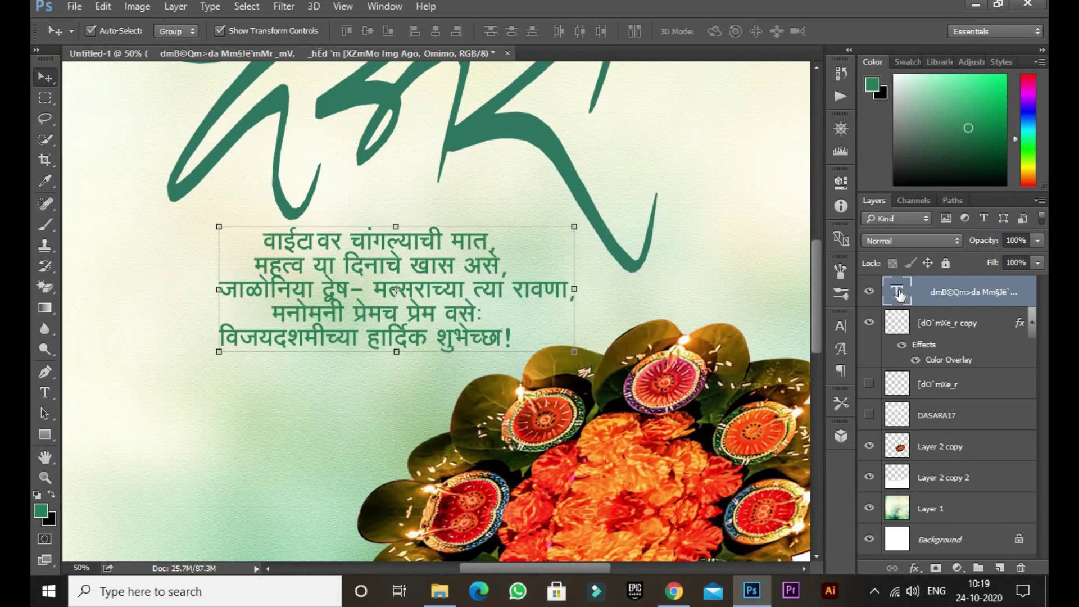
Increase the line spacing of all the greeting lines slightly.
double_click(896, 291)
left_click_drag(497, 239, 613, 332)
key("alt+Down")
key("alt+Down")
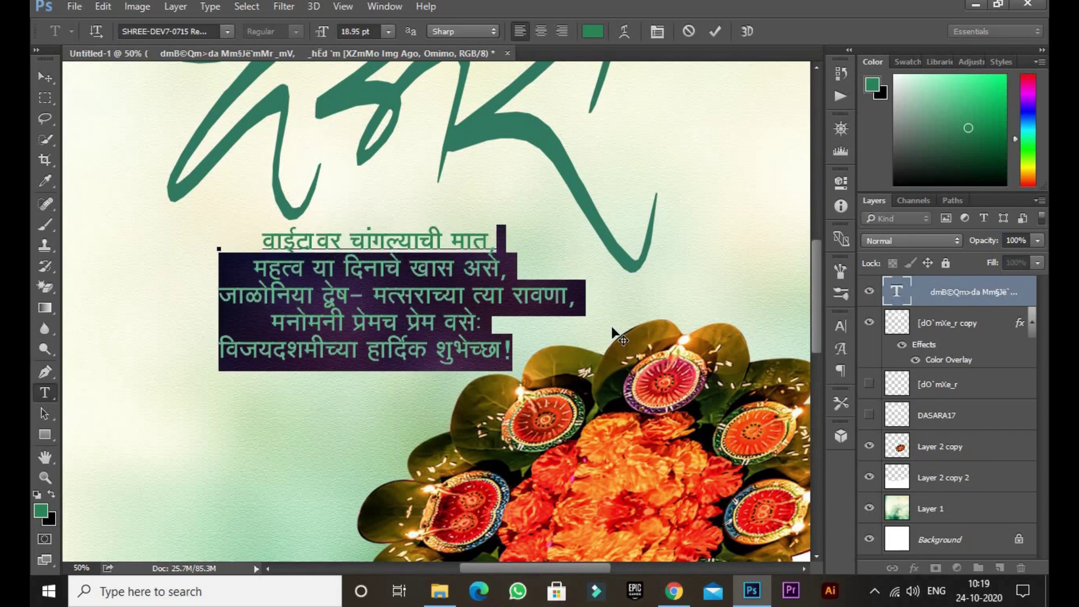
Adjust the leading spaces of the greeting's first, second, fourth and fifth lines so they are centred around the third line.
left_click(215, 349)
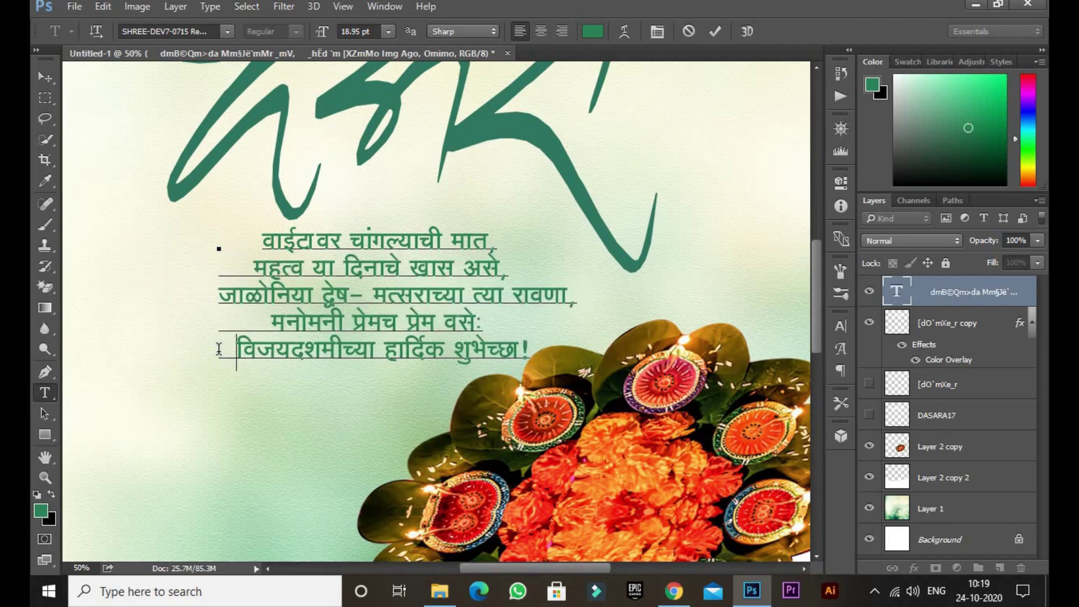
left_click(263, 324)
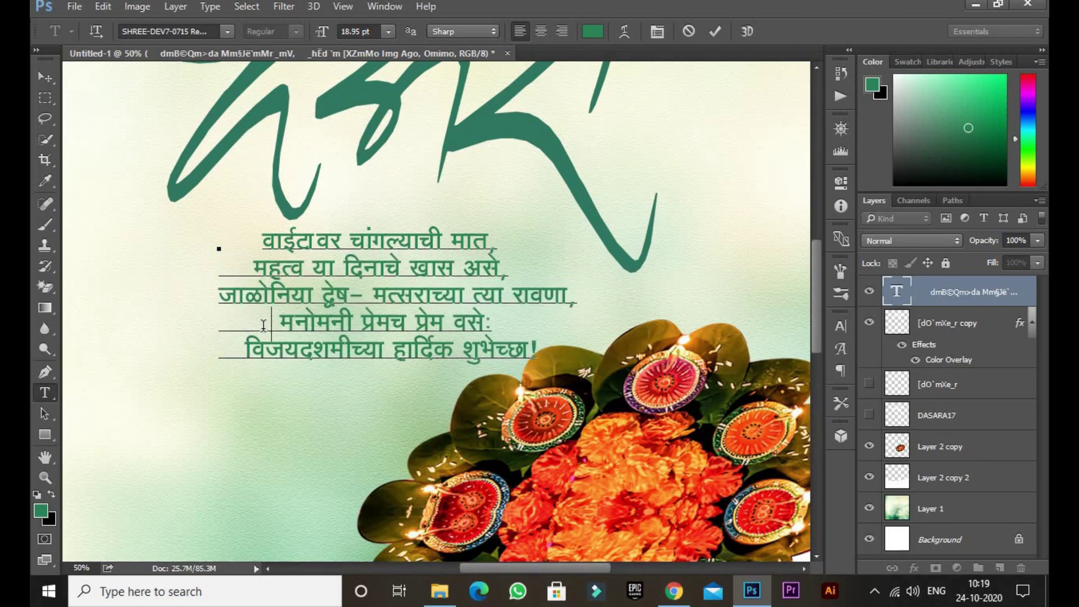
left_click(246, 261)
left_click(267, 238)
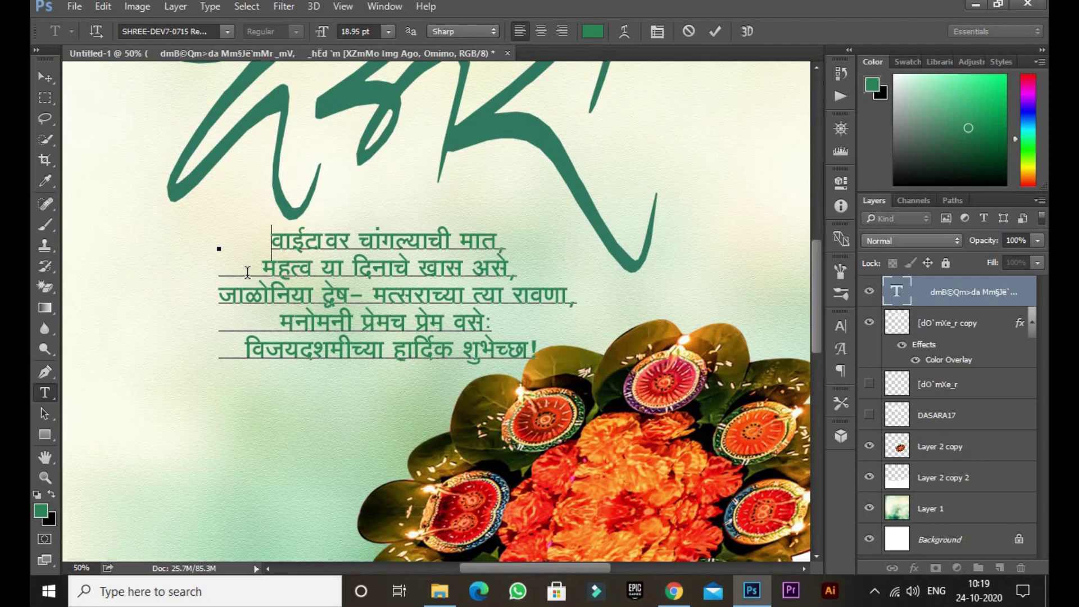
key("Up")
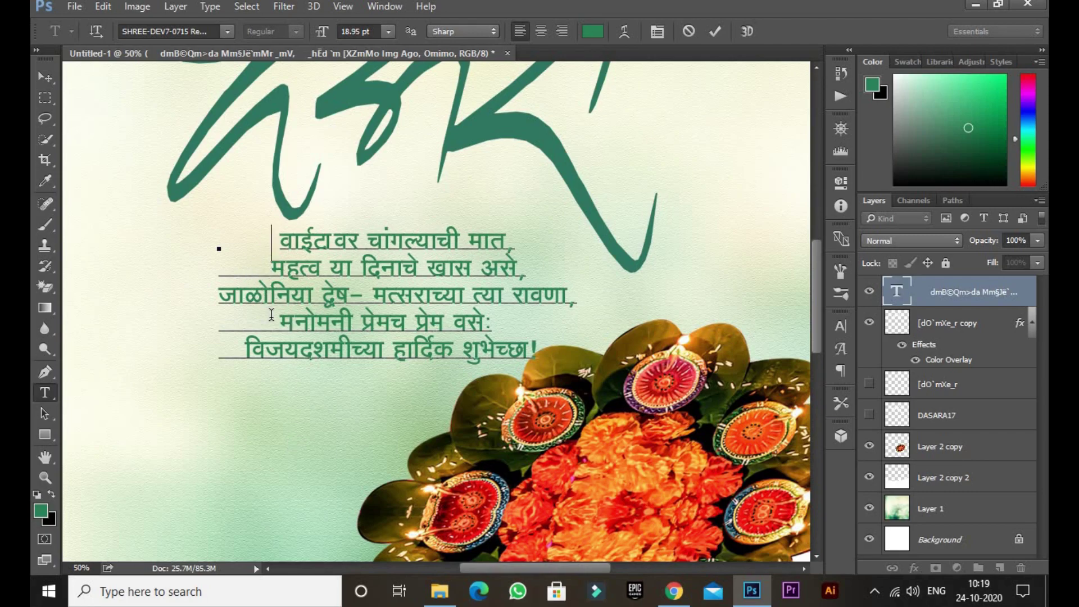
left_click(272, 315)
left_click(243, 347)
key("ctrl+Return")
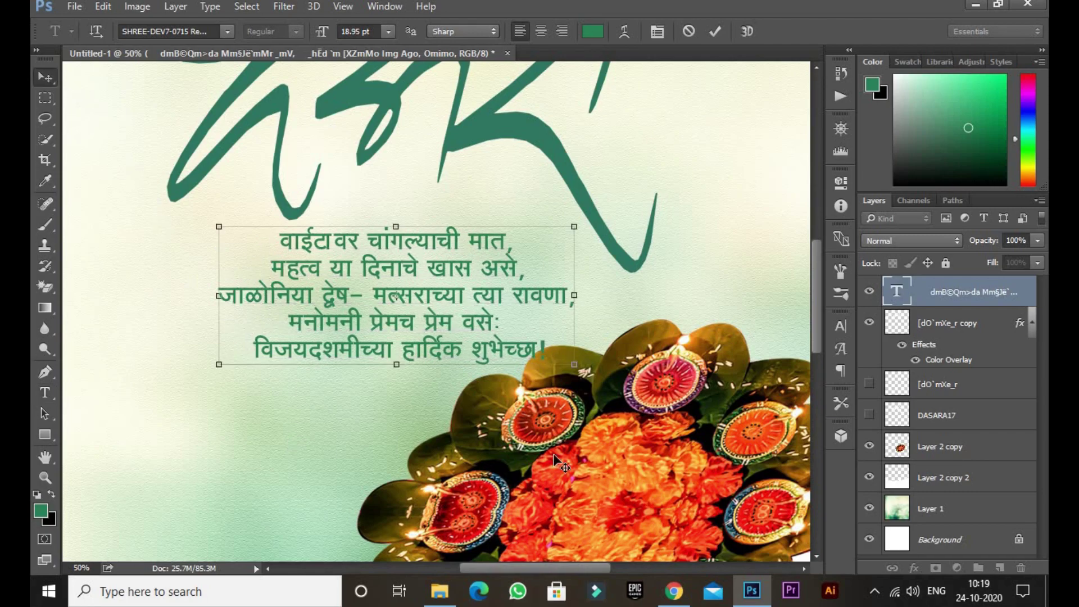
Scale the greeting text down further and centre it between the calligraphy and the ornament.
key("v")
key("ctrl+t")
left_click_drag(592, 396, 523, 369)
left_click_drag(469, 312, 541, 299)
key("Return")
key("ctrl+0")
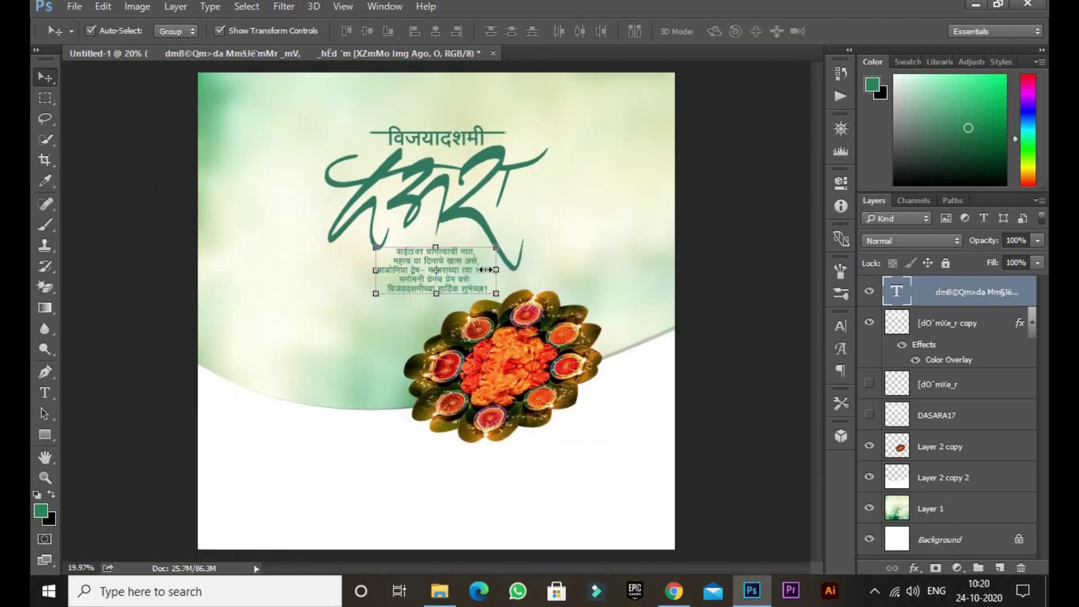
Change the font of the Marathi greeting text to SHREE-DEV7-0713 Regular.
double_click(895, 291)
left_click(168, 31)
type("713")
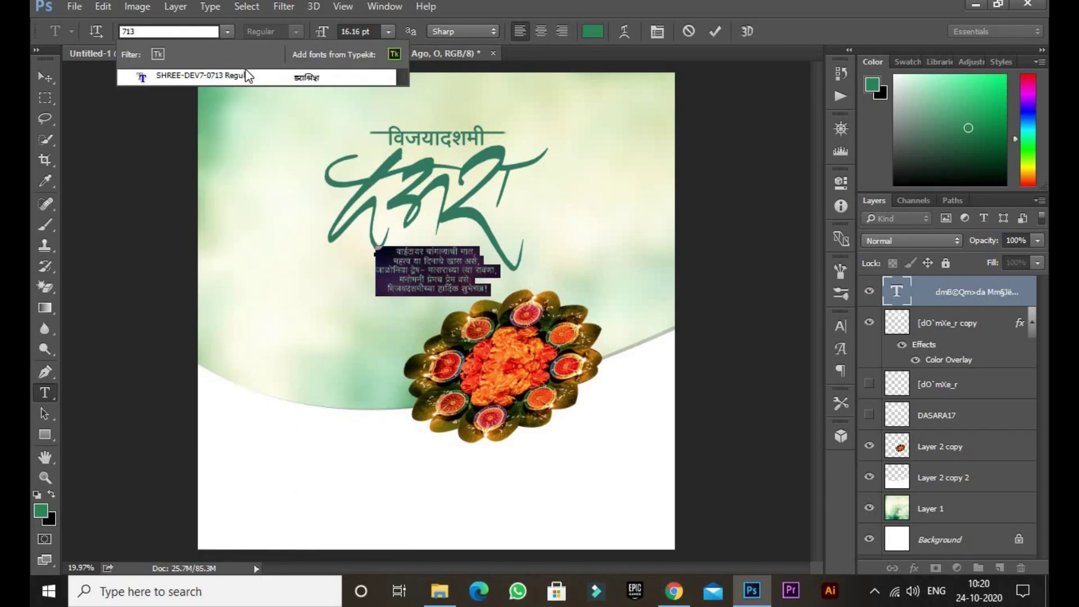
left_click(245, 75)
key("ctrl+Return")
key("v")
Enlarge the greeting text slightly and keep it centred below the calligraphy.
mouse_move(480, 272)
left_mouse_down()
mouse_move(470, 270)
mouse_move(479, 273)
left_mouse_up()
key("ctrl+t")
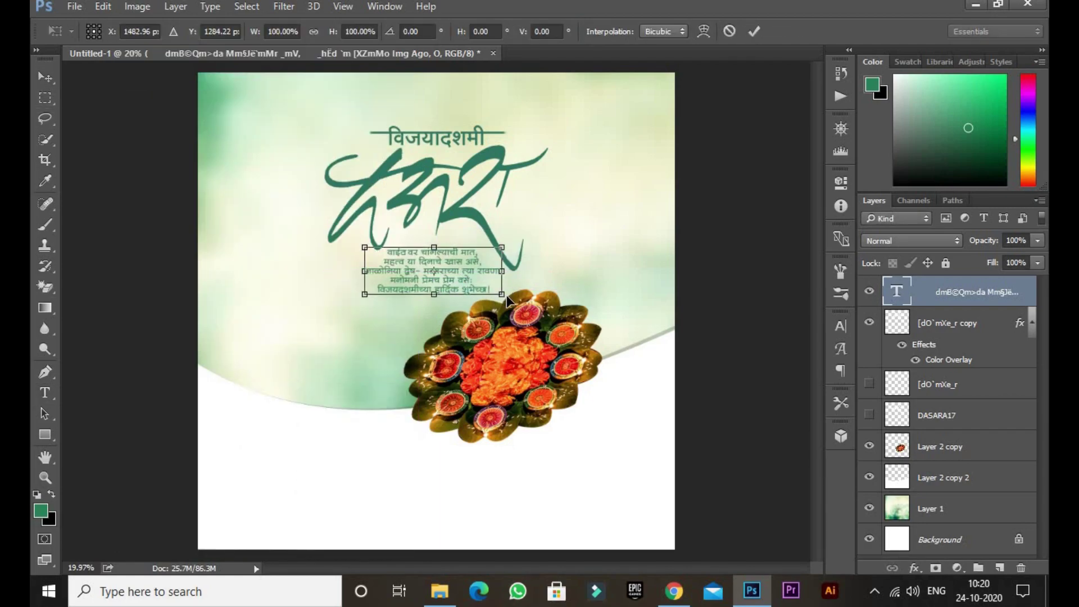
left_click_drag(515, 308, 481, 290)
key("Return")
Shift the lamp-and-marigold ornament slightly right and down, and move the heading with its calligraphy up a little.
left_click_drag(524, 360, 533, 363)
left_click(472, 143)
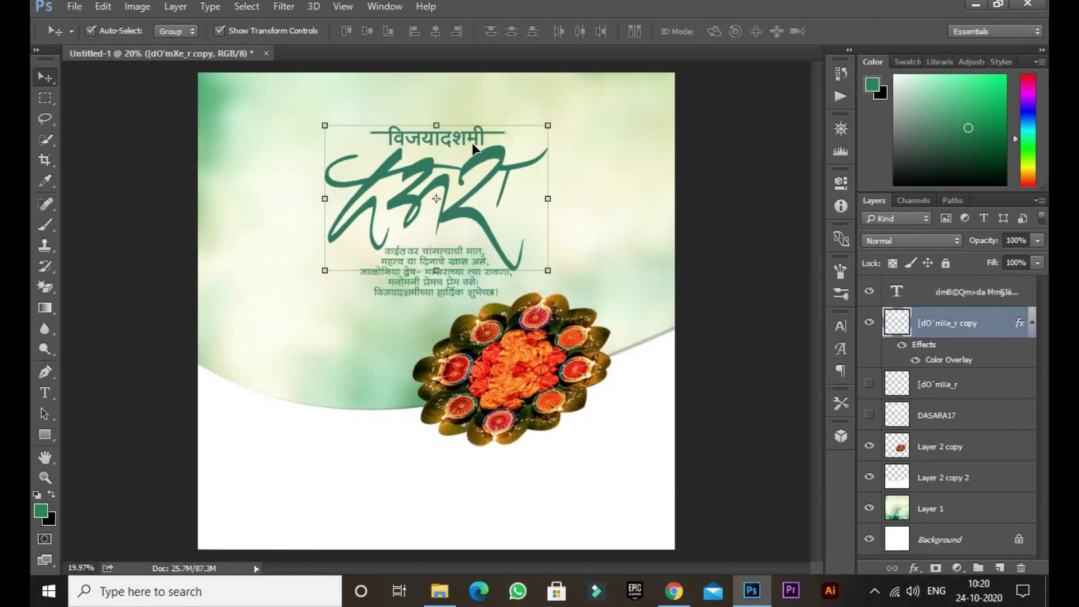
left_click_drag(472, 143, 472, 131)
Enlarge the greeting text a bit more and nudge it up and left to sit between the calligraphy and the ornament.
left_click(429, 260)
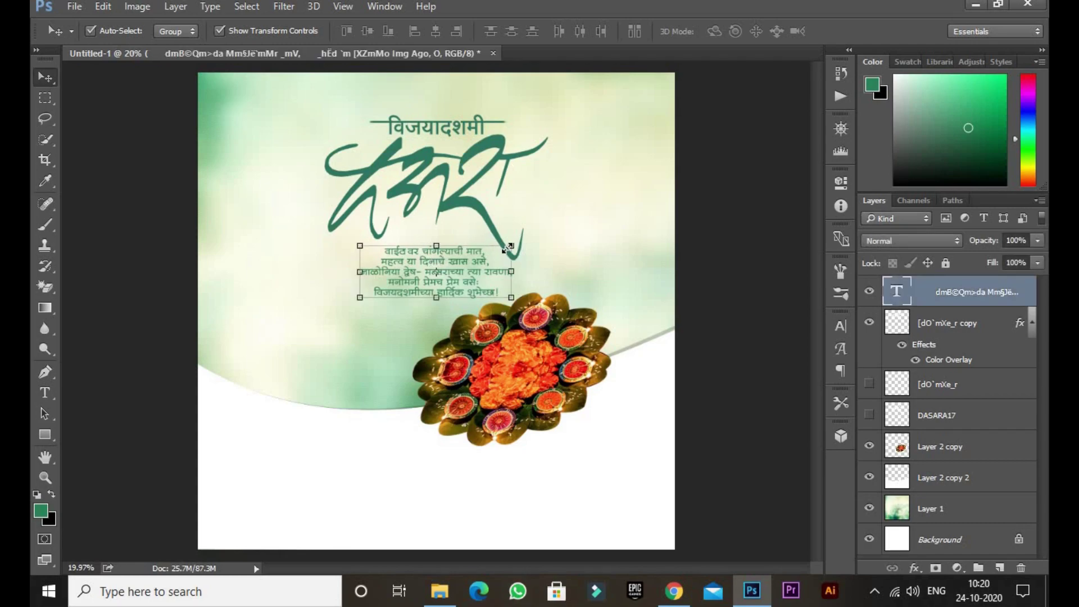
key("ctrl+t")
left_click_drag(517, 246, 524, 242)
key("Return")
key("shift+Up")
key("shift+Left")
key("shift+Left")
key("shift+Up")
left_click(719, 229)
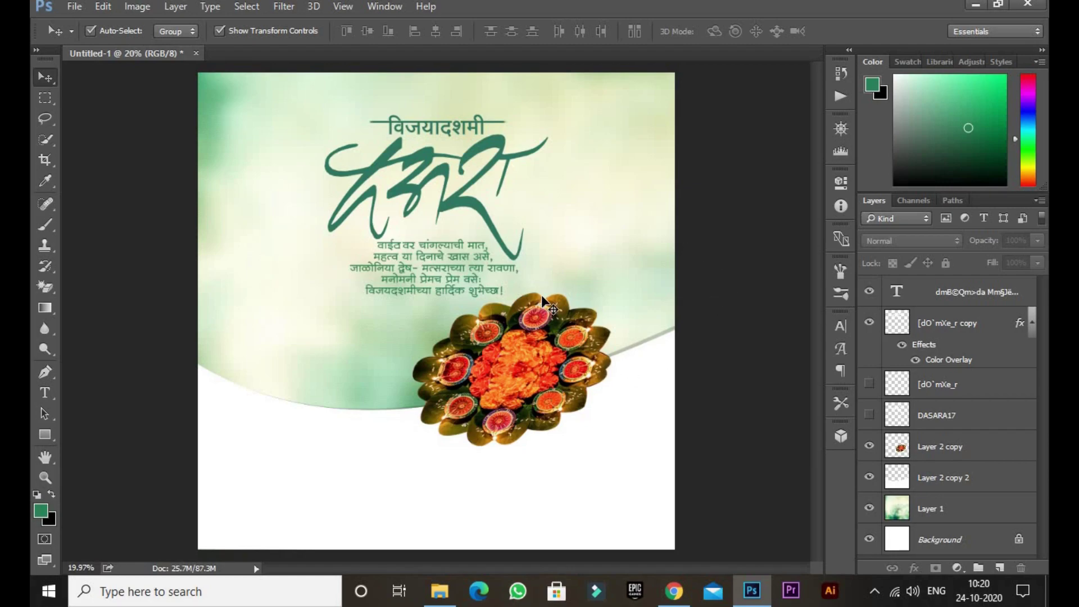
Open karan.tif from the pngs folder on drive E, leaving its missing font unresolved.
left_click(75, 6)
left_click(85, 38)
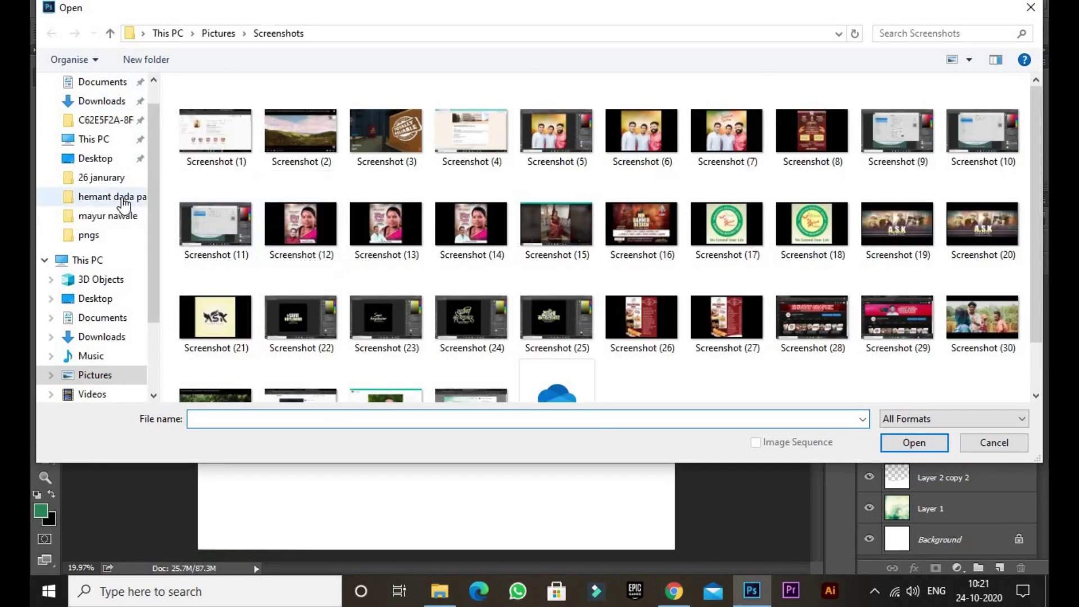
left_click(88, 235)
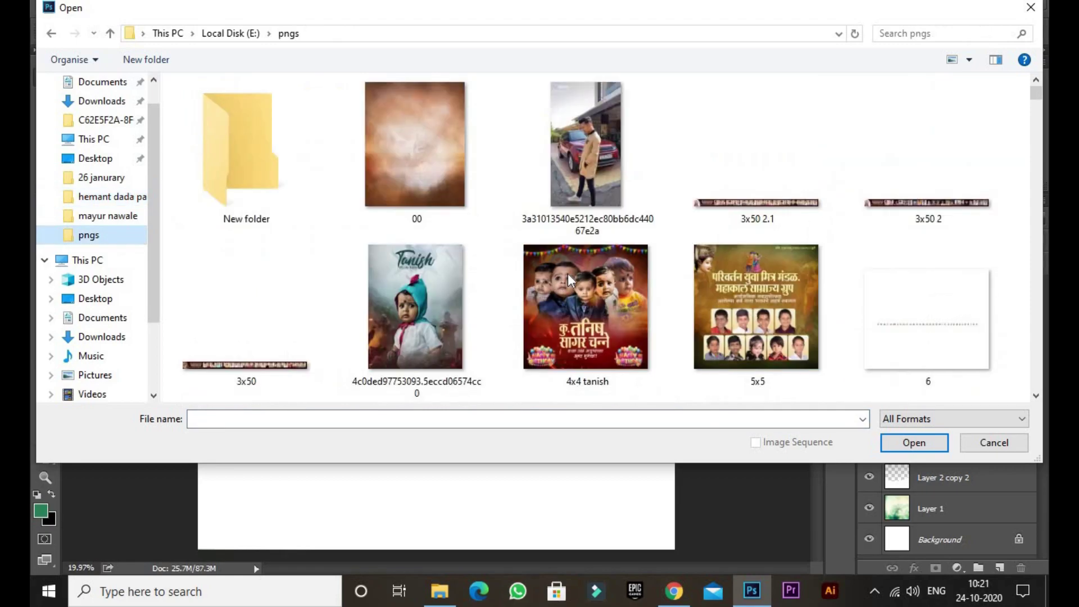
scroll(568, 269, "down", 15)
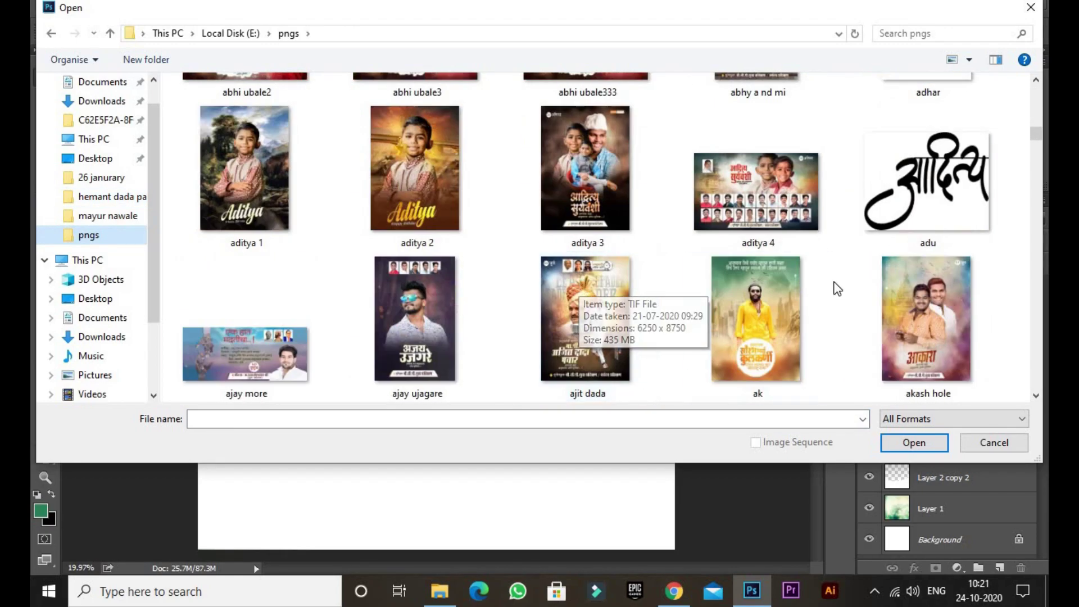
scroll(747, 289, "down", 10)
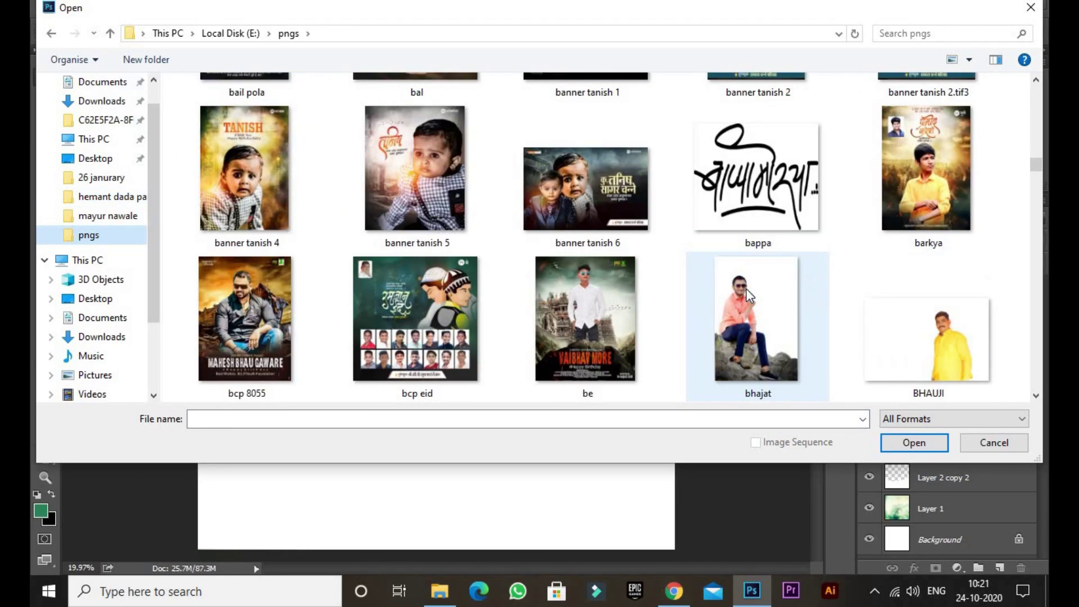
scroll(744, 285, "down", 1)
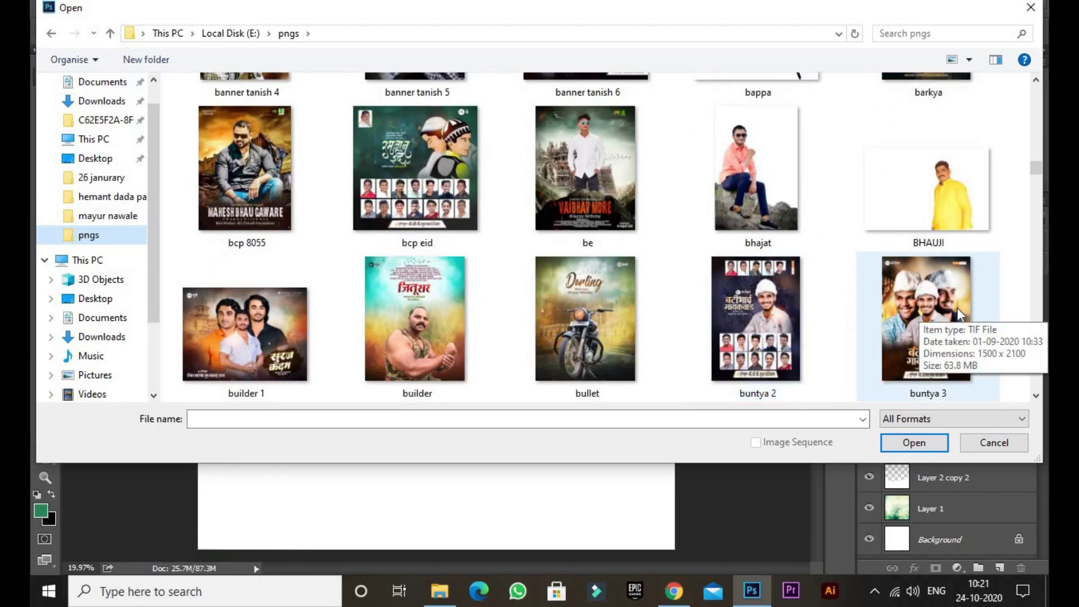
scroll(957, 308, "down", 1)
scroll(955, 308, "up", 3)
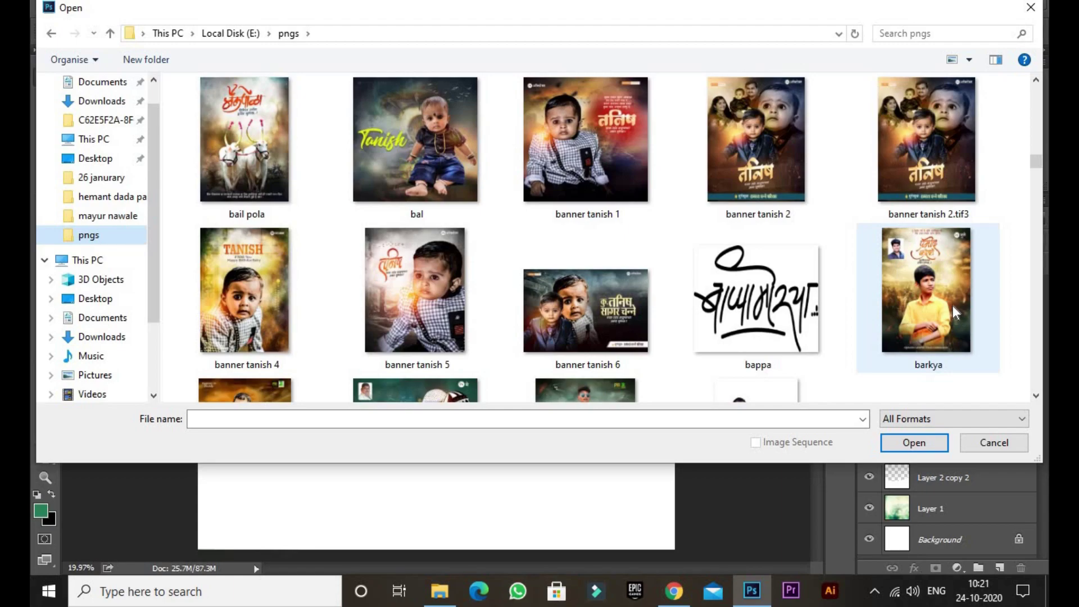
scroll(953, 306, "up", 2)
scroll(955, 295, "down", 10)
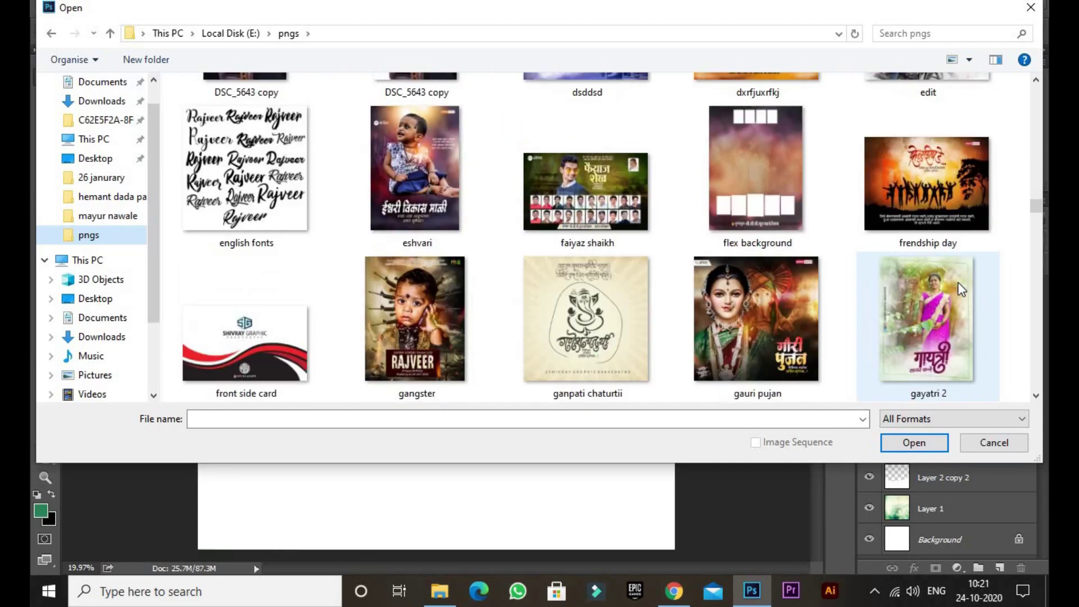
scroll(961, 288, "down", 3)
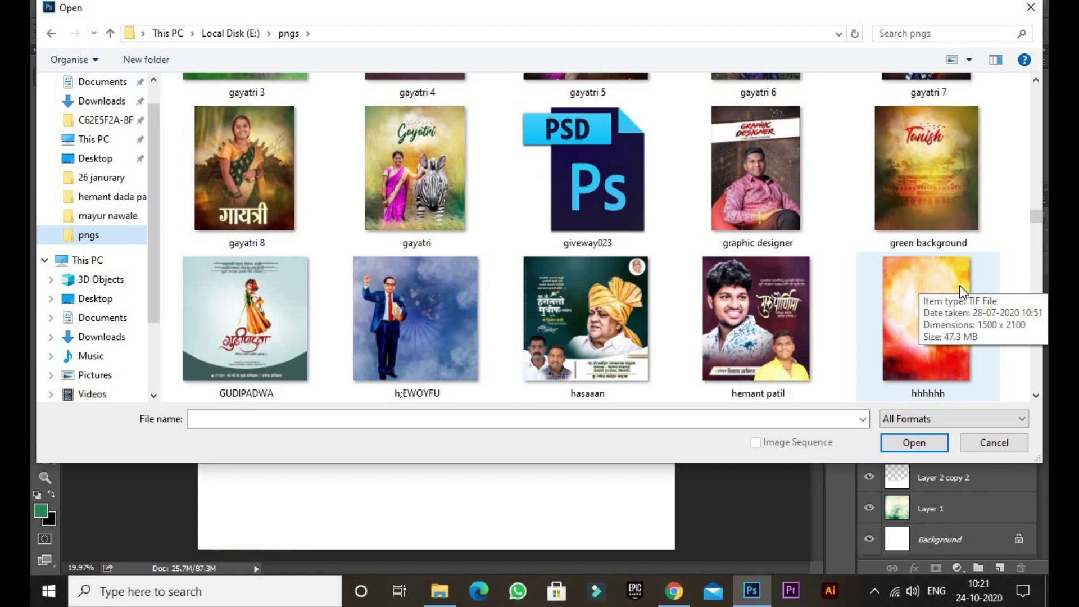
scroll(961, 291, "down", 1)
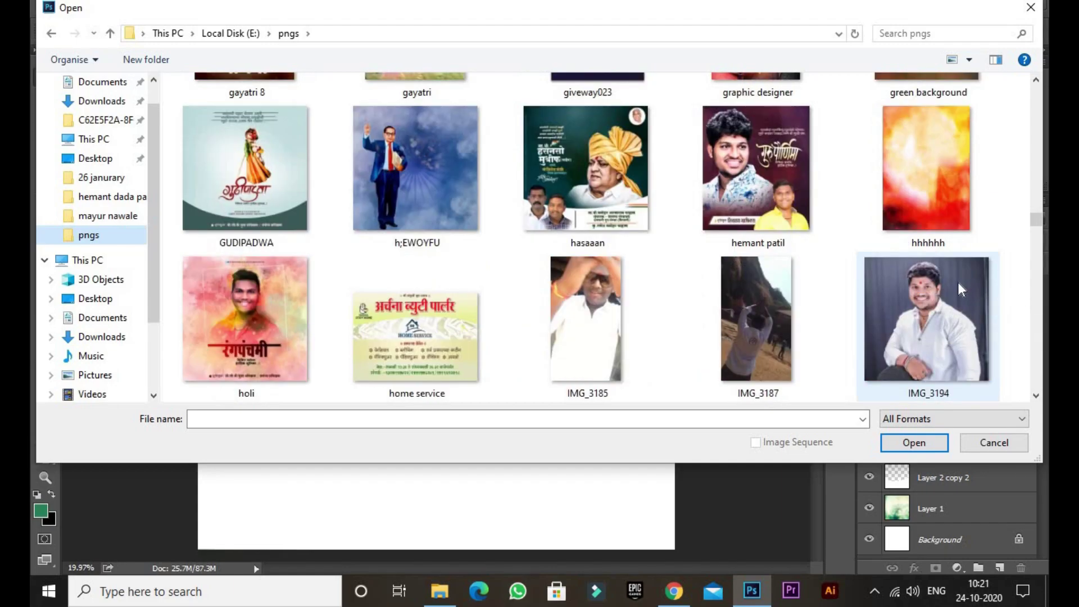
scroll(957, 282, "down", 3)
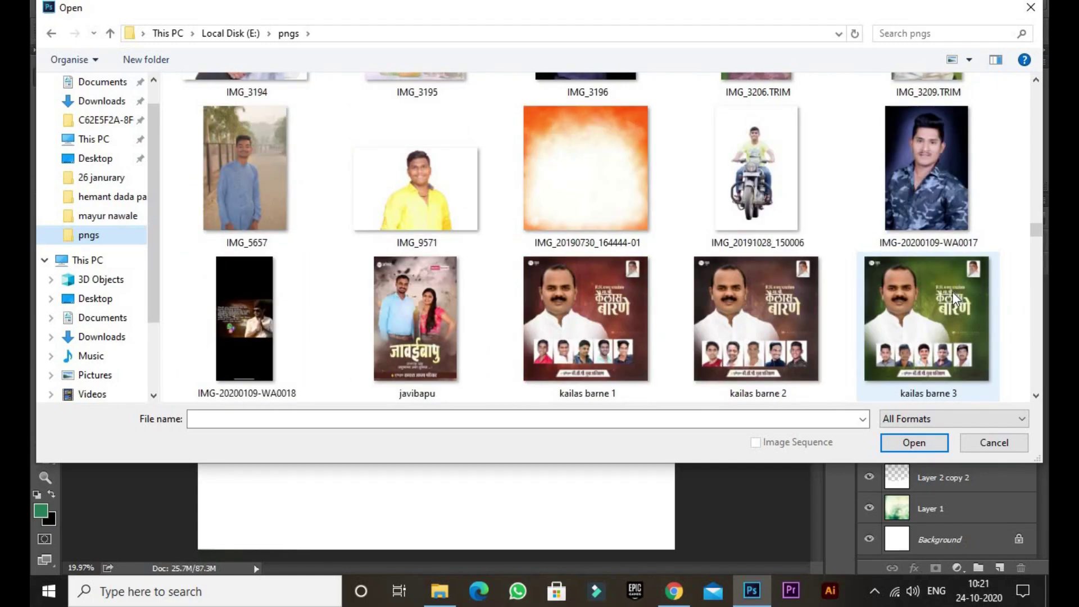
scroll(950, 290, "down", 2)
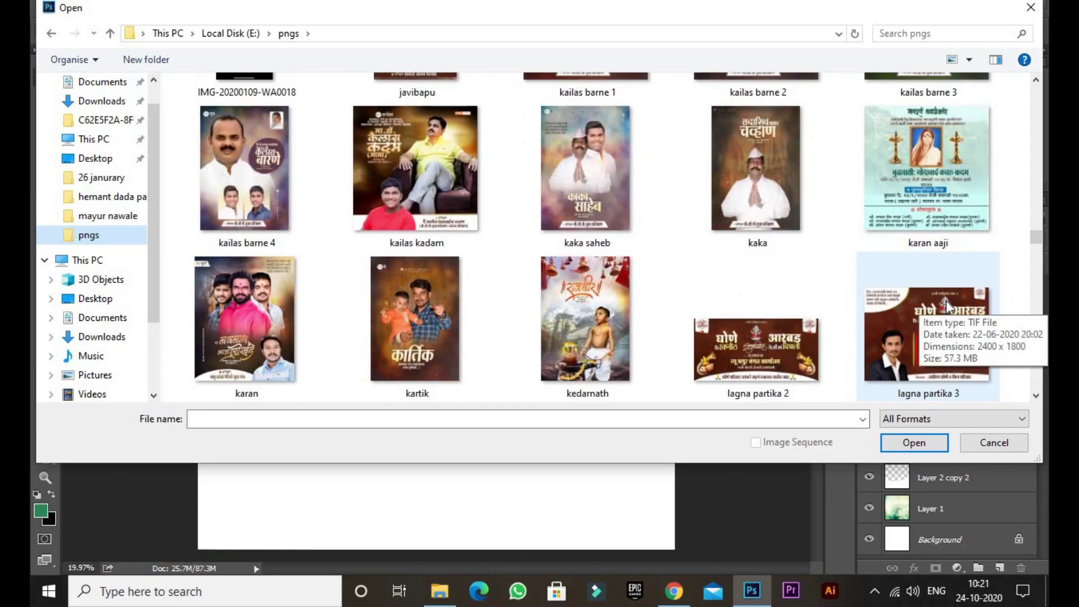
double_click(235, 307)
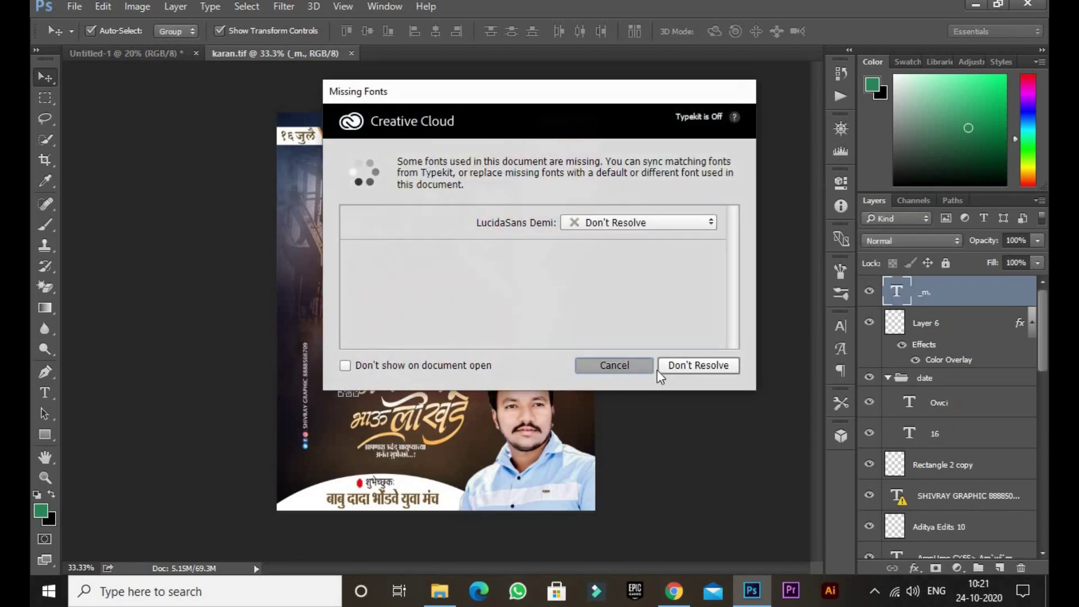
left_click(658, 371)
Copy the vertical SHIVRAY GRAPHIC credit text into the poster, rotated 90° to horizontal and enlarged, near the upper-right corner.
left_click(306, 404)
left_click_drag(176, 58, 687, 97)
key("Return")
left_click_drag(627, 96, 635, 100)
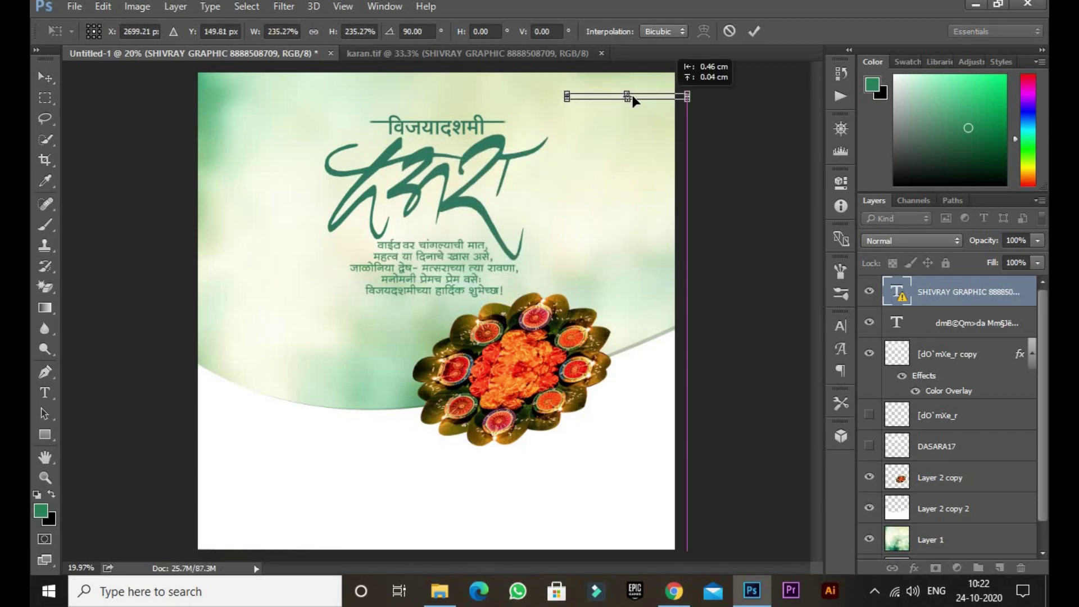
key("Return")
Replace the credit text's missing font with Myriad Pro Regular and set its colour to dark grey #51534e.
double_click(896, 292)
left_click(584, 263)
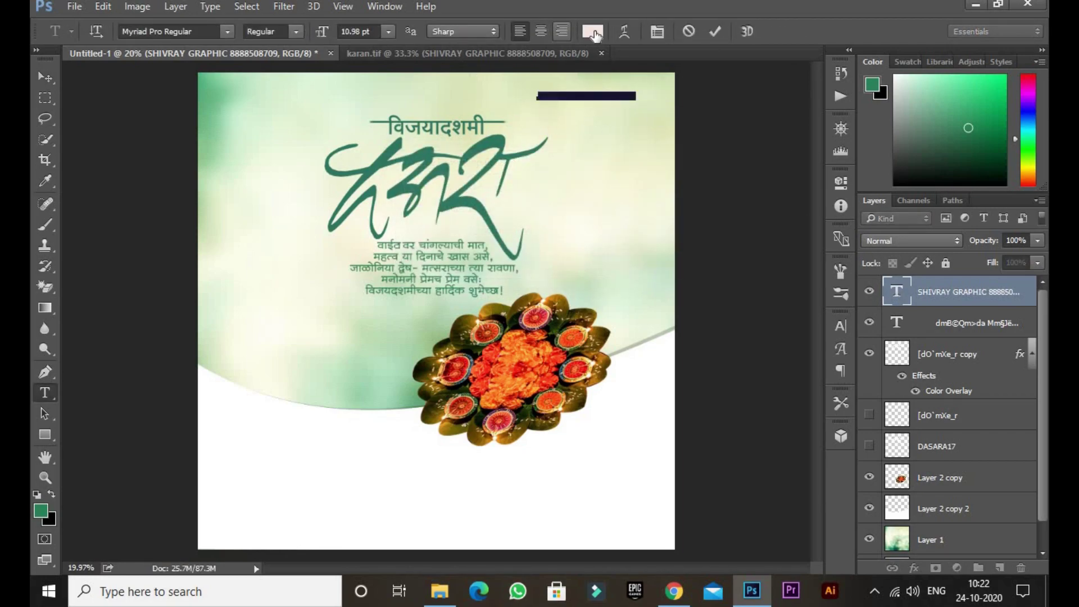
left_click(593, 32)
left_click_drag(619, 91, 644, 238)
left_click(373, 411)
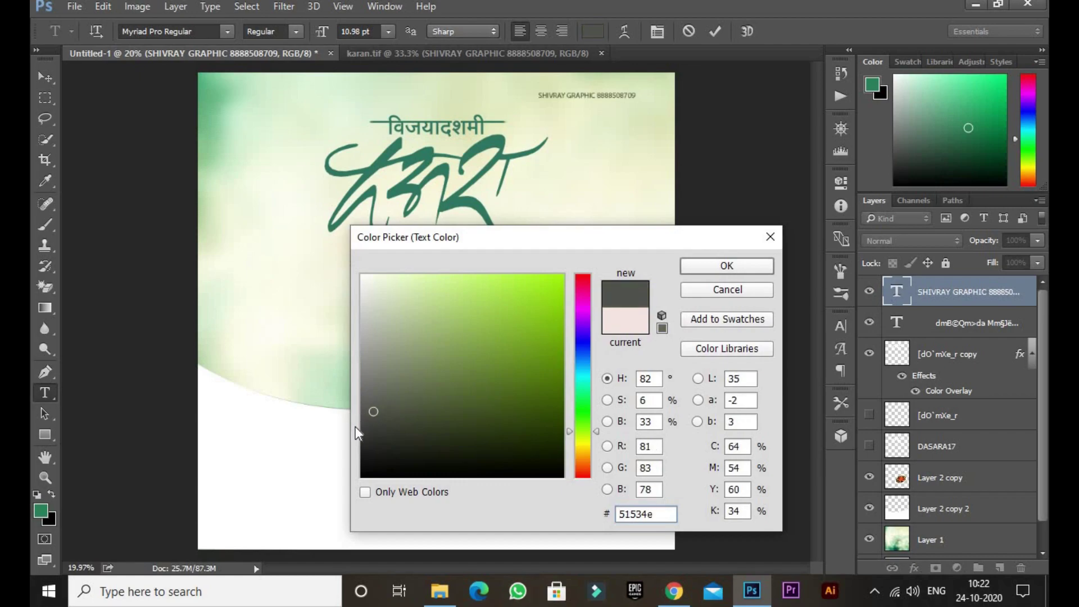
left_click(743, 266)
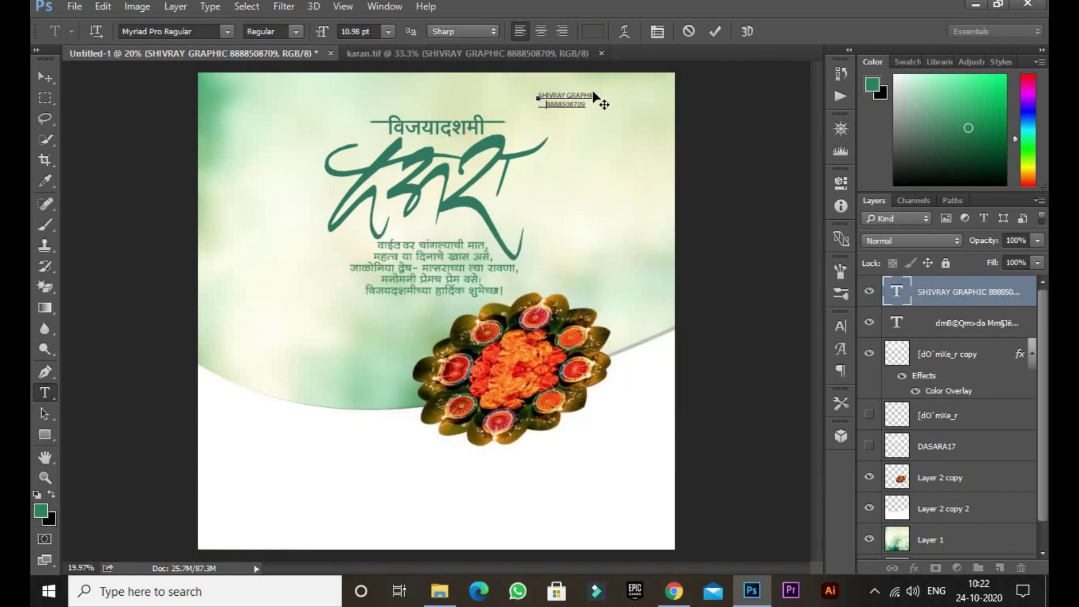
Put the credit's phone number on a second line and tighten the line spacing between the two lines.
key("ctrl+a")
key("alt+Up")
key("alt+Up")
key("alt+Up")
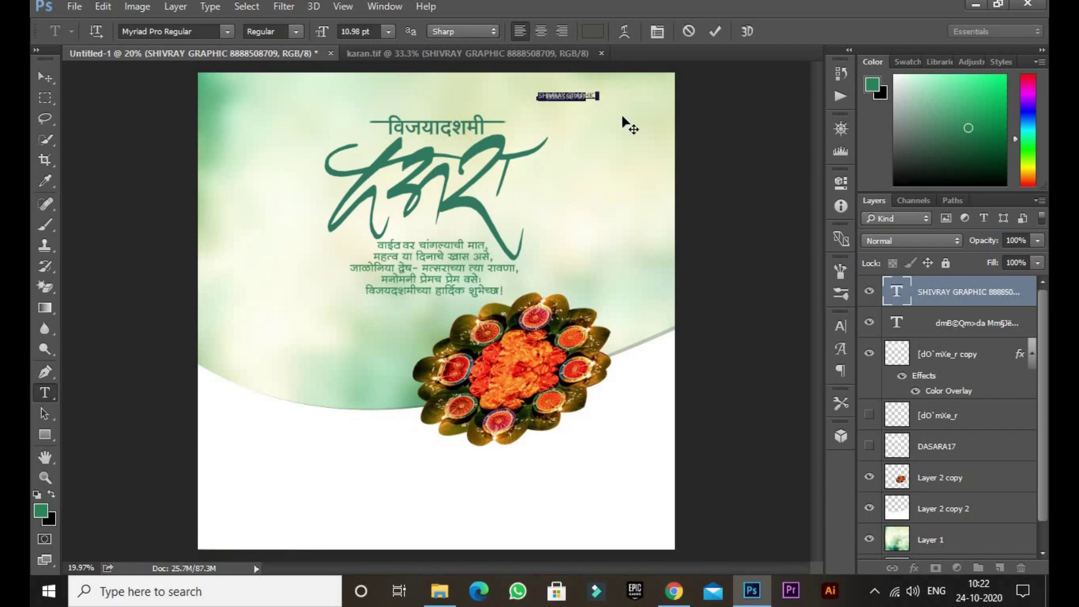
key("alt+Down")
key("alt+Down")
key("alt+Down")
key("alt+Down")
key("alt+Down")
key("alt+Down")
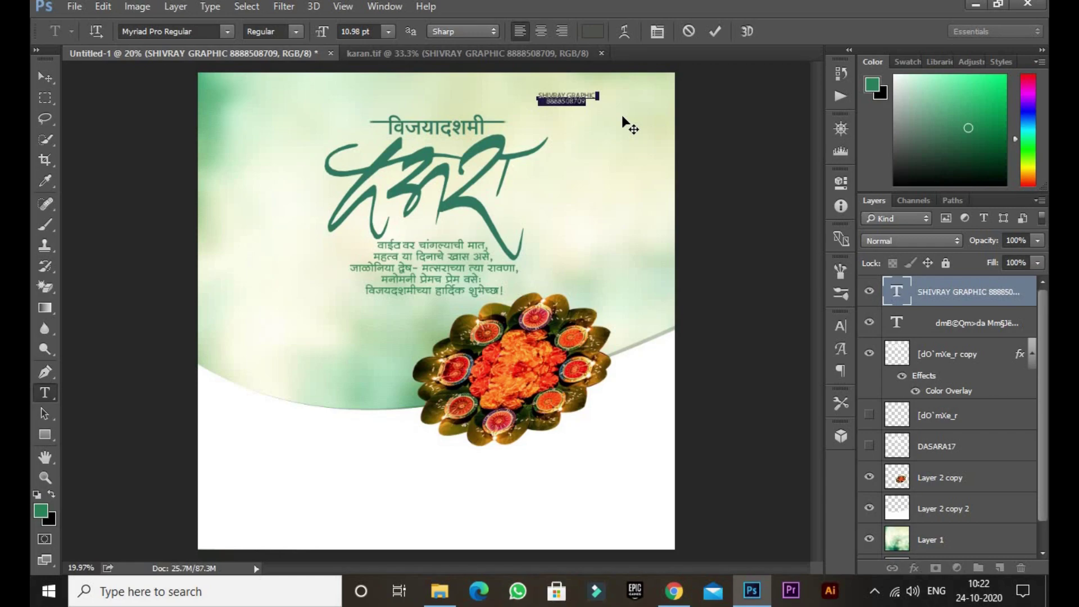
Enlarge the two-line credit text and place it in the poster's upper-right corner.
left_click(45, 77)
key("ctrl+t")
left_click_drag(597, 106, 628, 92)
key("Return")
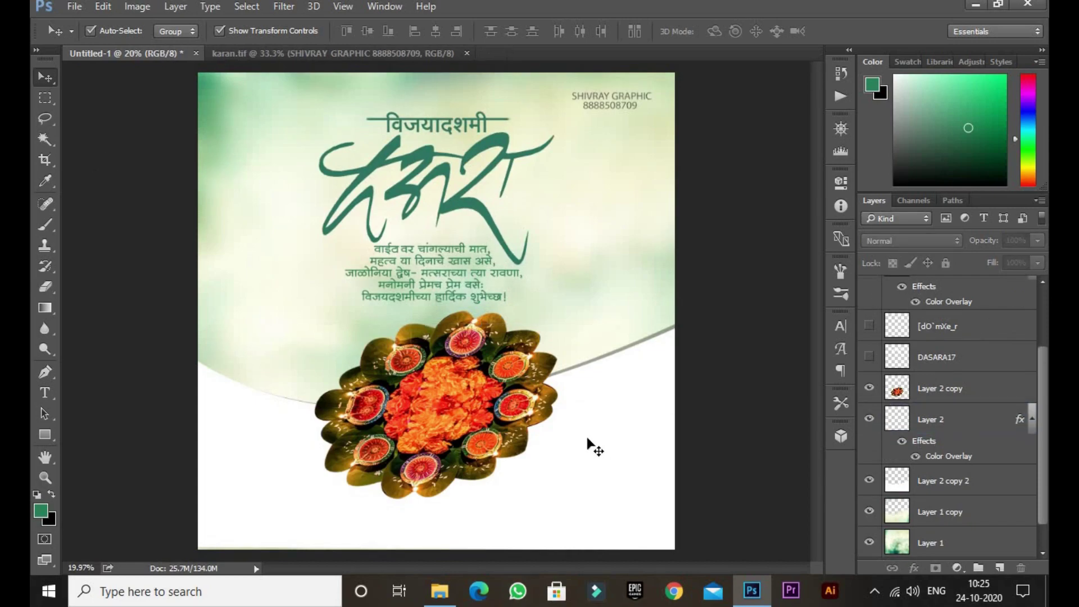
Narrow the lamp-and-marigold ornament slightly about its centre.
left_click(529, 432)
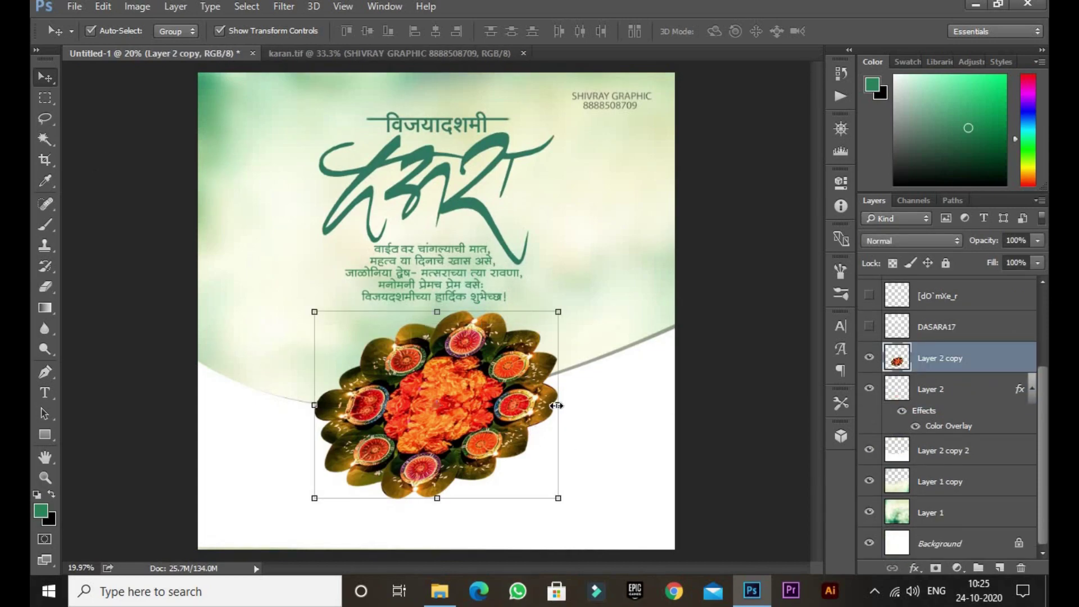
left_click_drag(560, 404, 519, 412)
key("Return")
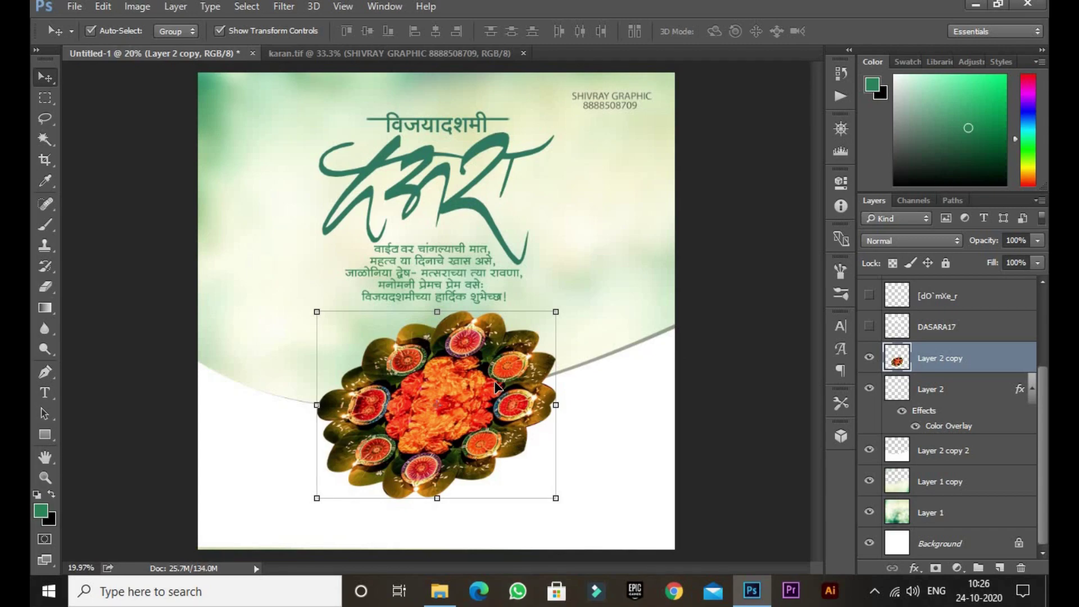
Duplicate the ornament layer and turn the lower copy black with Hue/Saturation by lowering its saturation and lightness.
key("ctrl+j")
left_click(935, 388)
key("ctrl+u")
left_click_drag(816, 402, 741, 400)
left_click_drag(818, 442, 723, 442)
left_click(992, 286)
Flatten and slant the black ornament copy into a ground shadow towards the right, and set its opacity to 17%.
key("v")
left_click_drag(438, 311, 494, 410)
key("Return")
left_click(1038, 241)
left_click_drag(1031, 260, 970, 260)
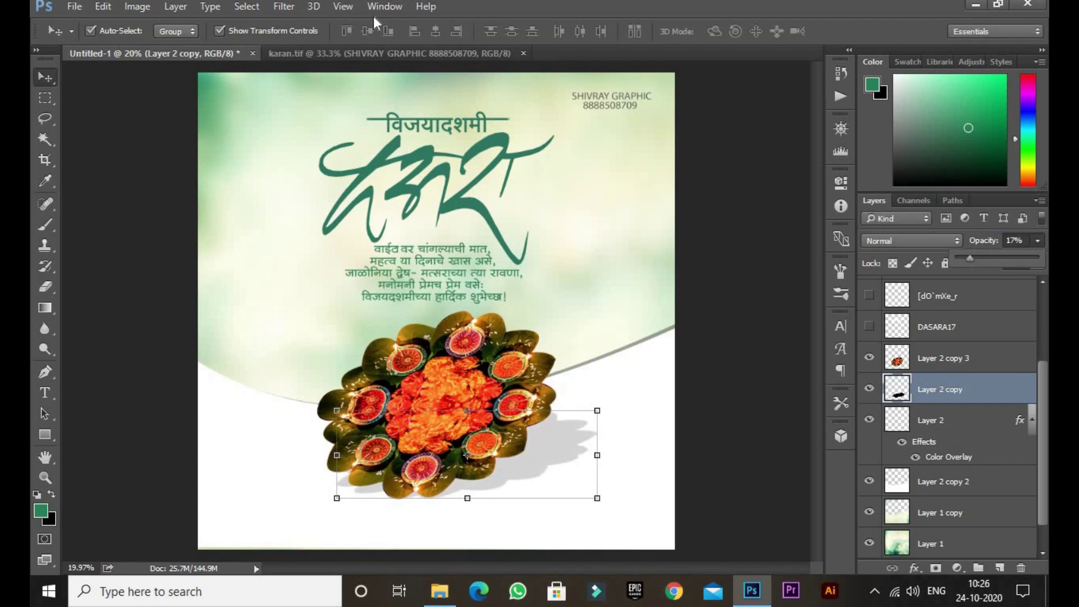
Soften the ornament's shadow with a horizontal Motion Blur at an angle of 0°.
left_click(284, 6)
mouse_move(438, 183)
left_click(525, 271)
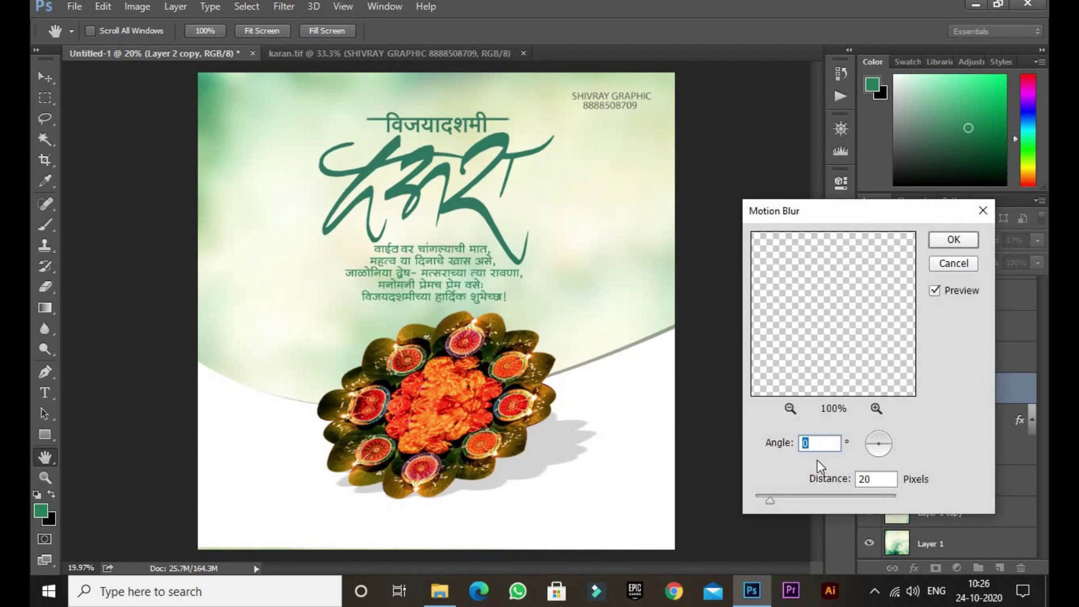
left_click_drag(814, 499, 831, 497)
key("Return")
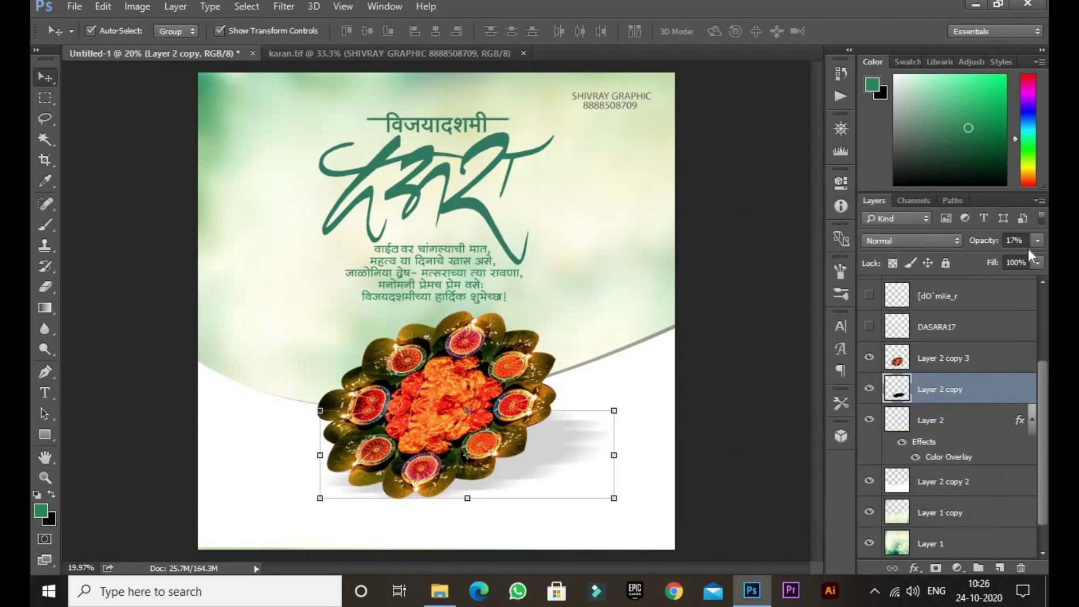
left_click(764, 344)
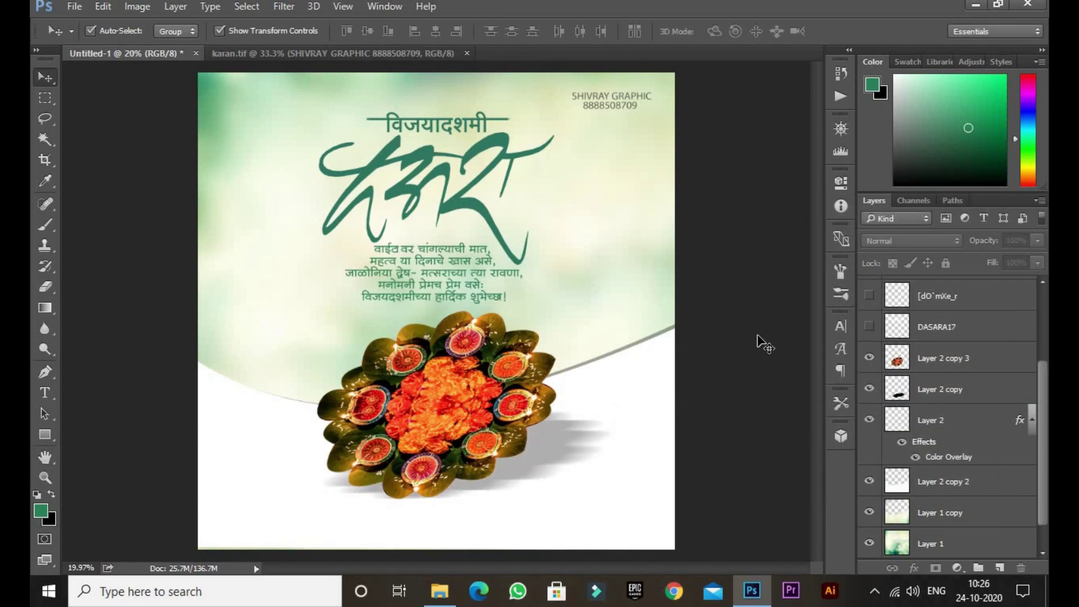
Close karan.tif and return to the poster document.
left_click(337, 53)
left_click(124, 53)
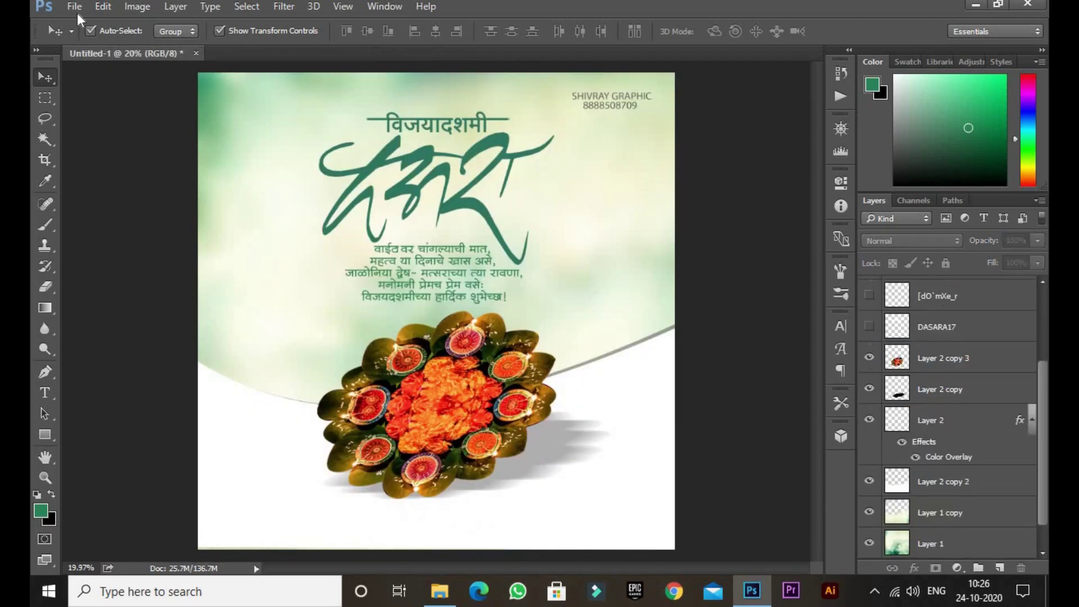
left_click(74, 7)
left_click(90, 38)
scroll(291, 200, "down", 20)
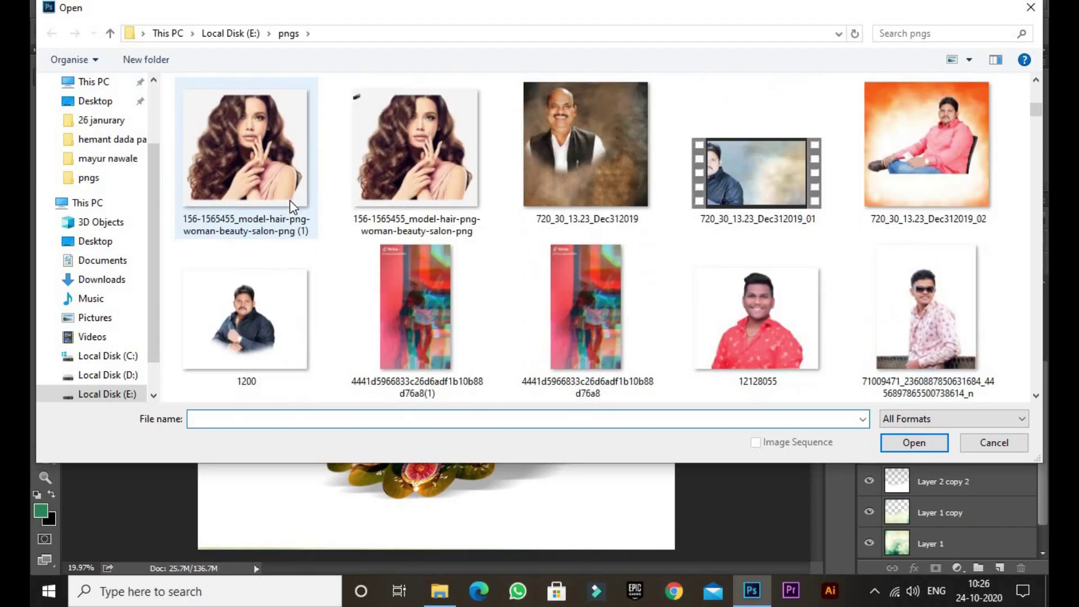
scroll(455, 281, "down", 15)
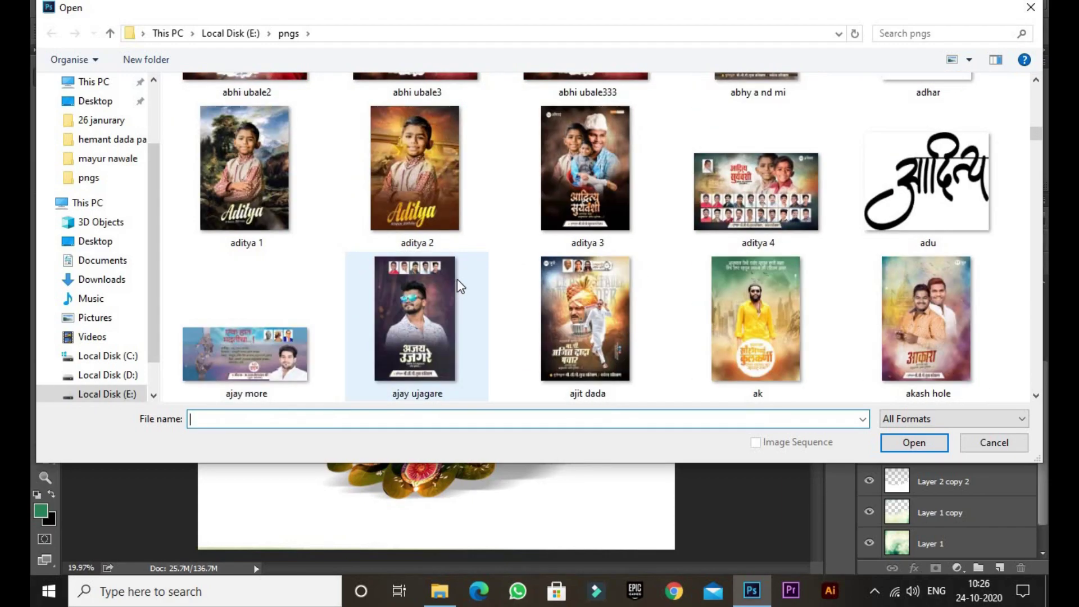
scroll(459, 279, "down", 15)
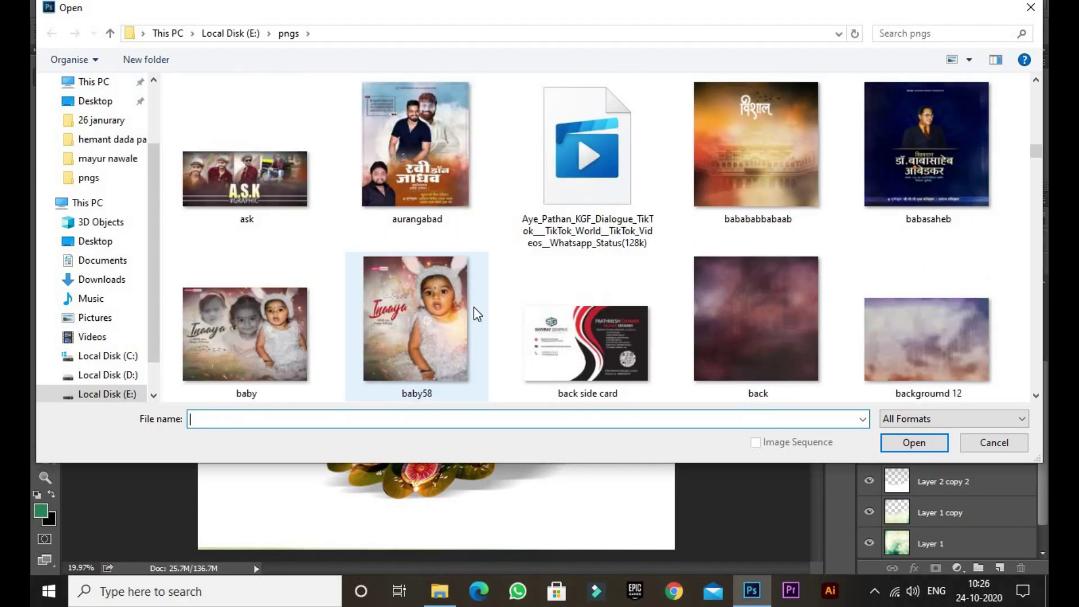
scroll(661, 220, "down", 20)
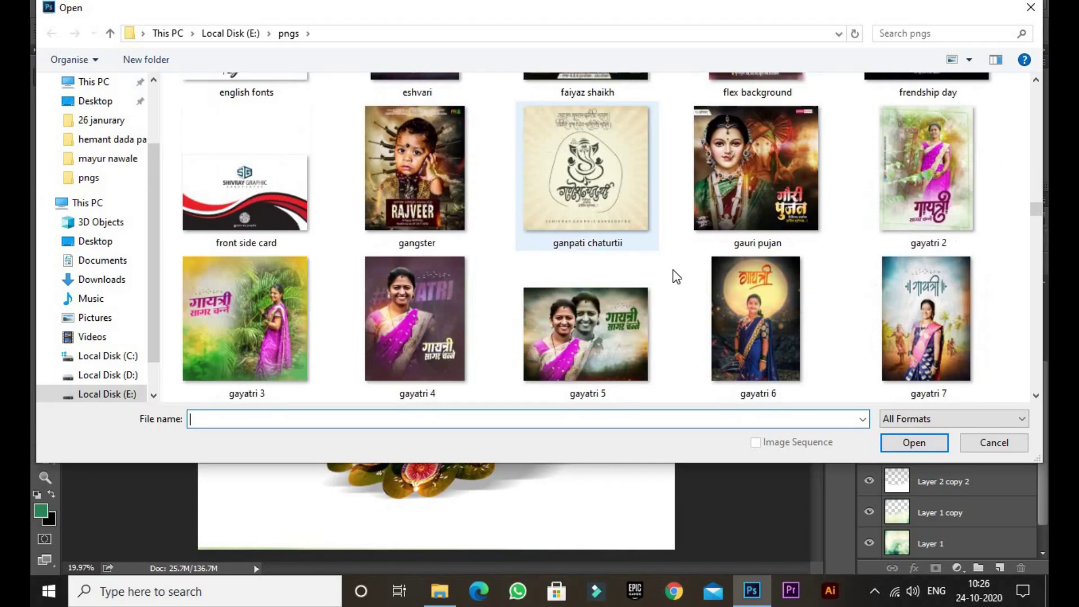
scroll(684, 309, "down", 20)
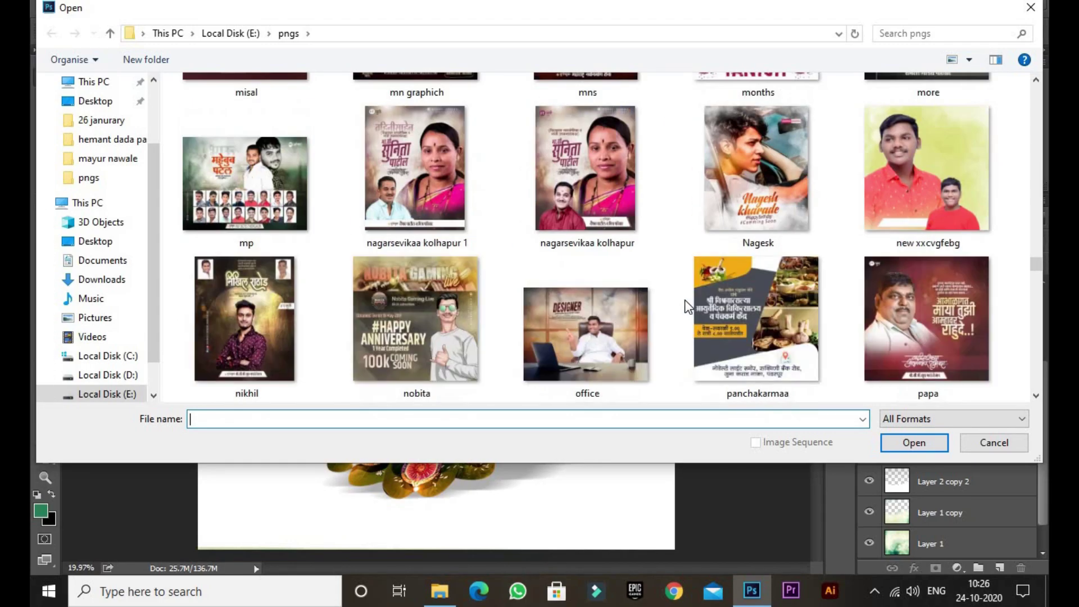
scroll(684, 311, "down", 9)
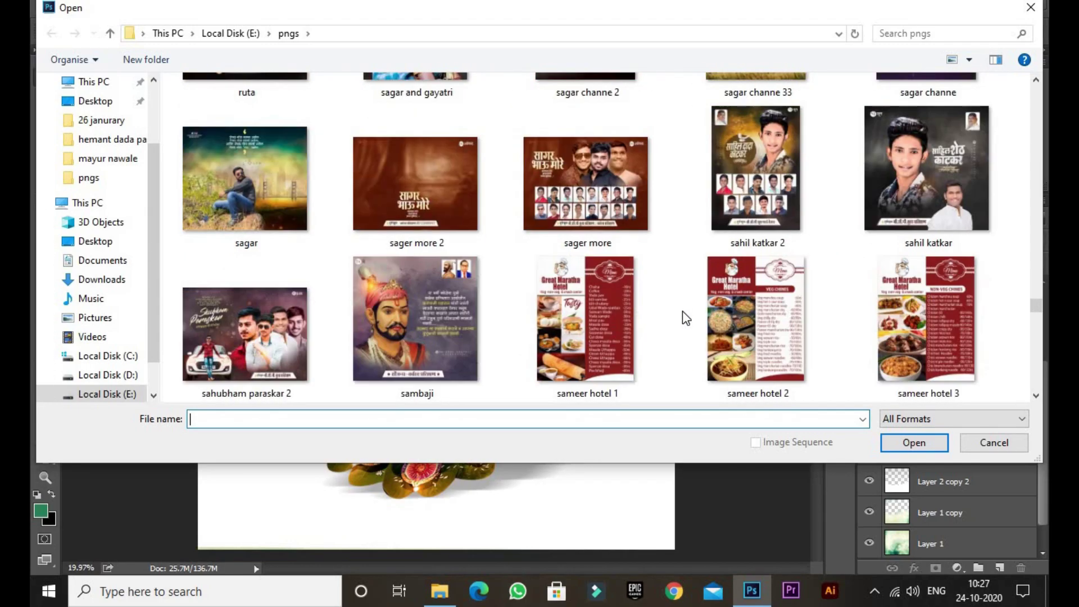
scroll(683, 312, "down", 12)
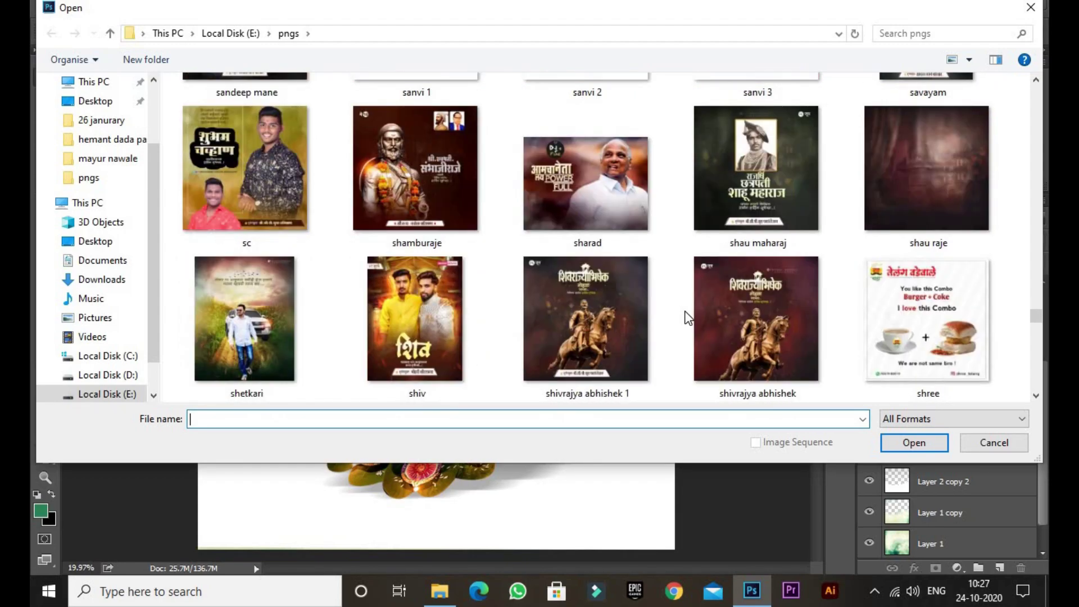
scroll(687, 309, "down", 12)
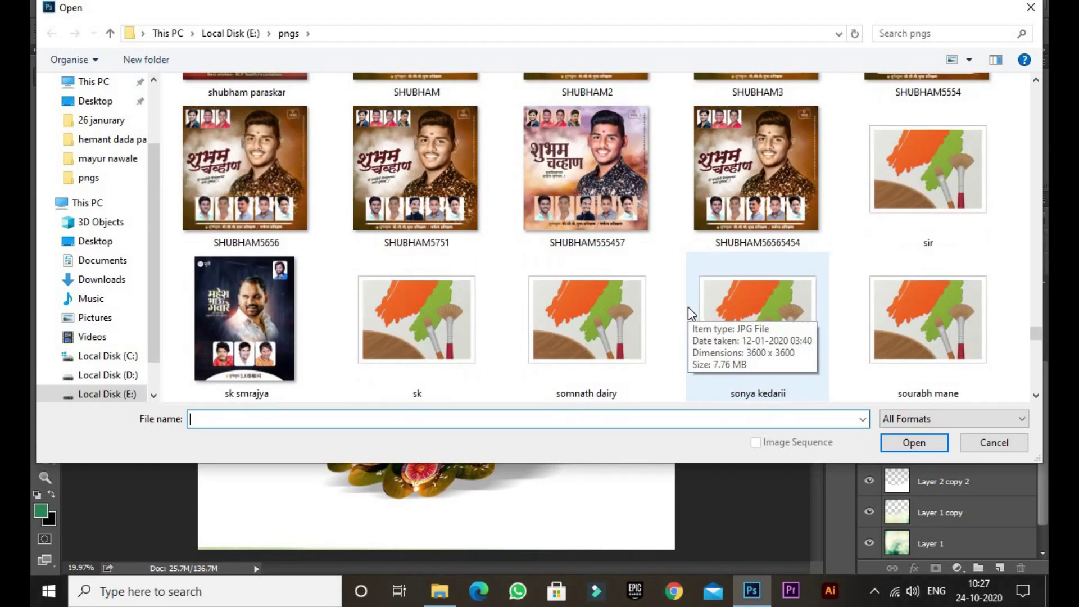
scroll(690, 311, "down", 6)
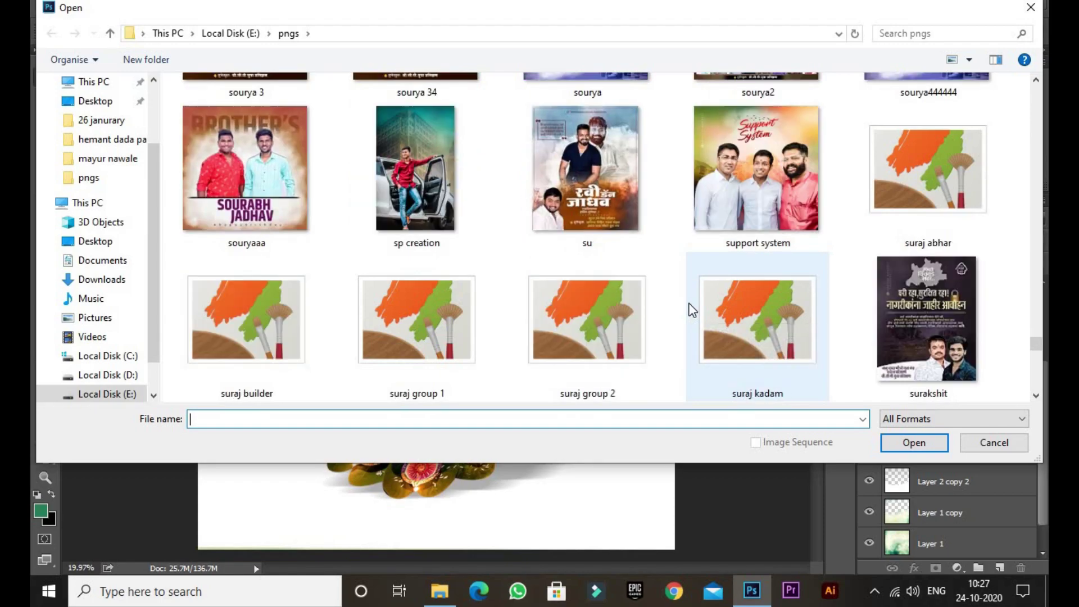
scroll(689, 313, "down", 9)
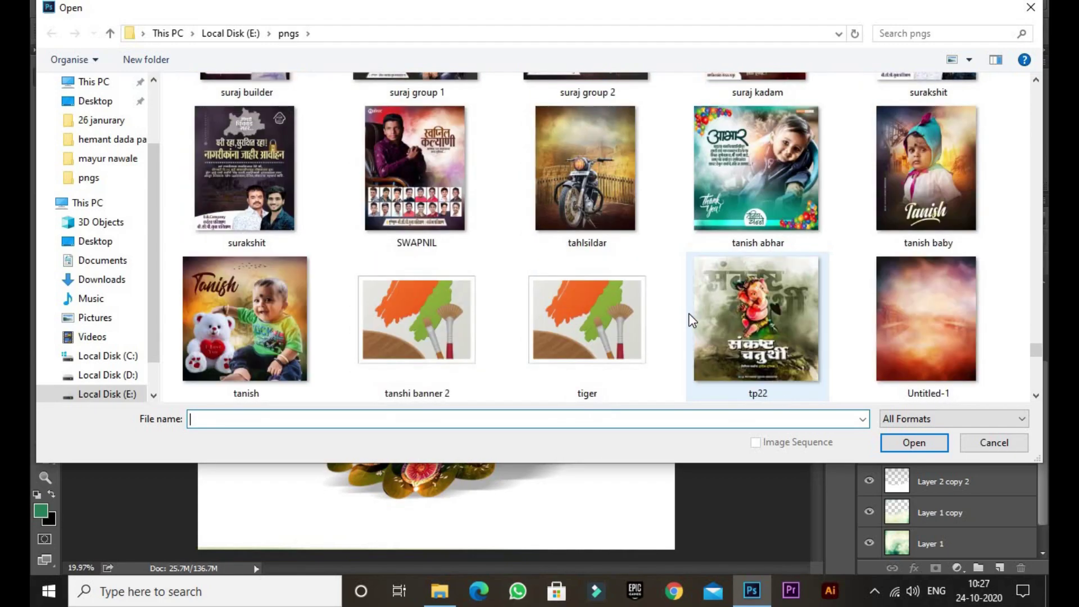
scroll(694, 320, "up", 3)
scroll(702, 354, "down", 3)
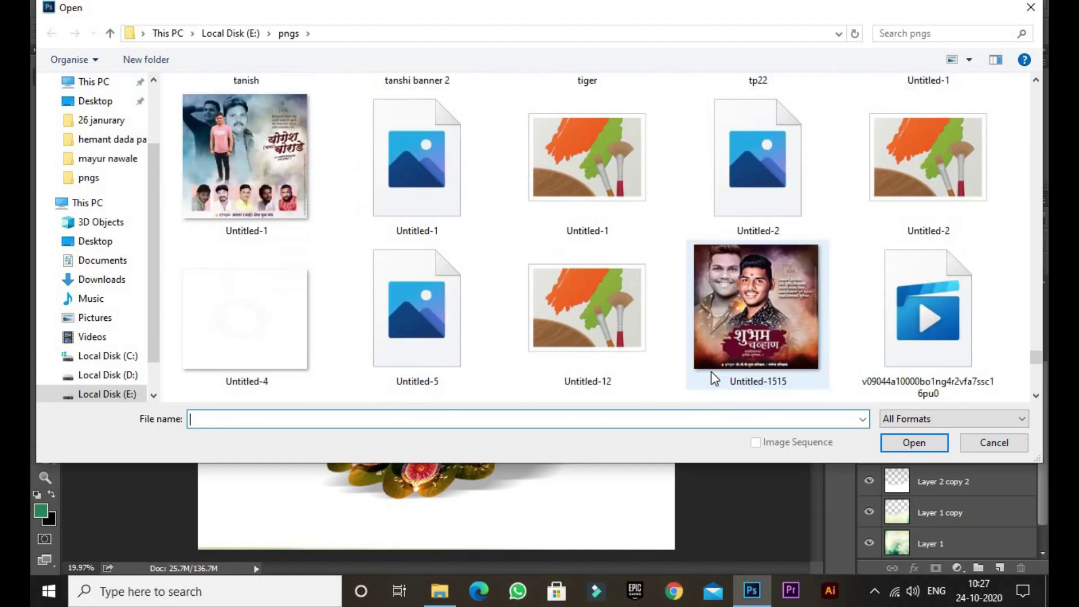
scroll(706, 359, "up", 9)
scroll(704, 353, "up", 12)
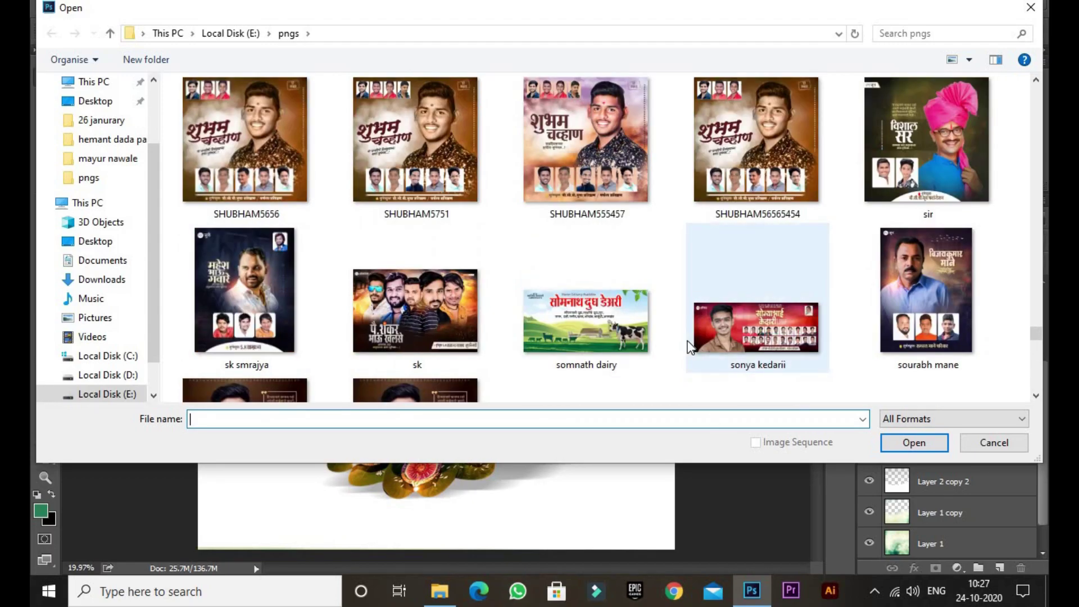
scroll(707, 364, "up", 15)
scroll(658, 354, "up", 20)
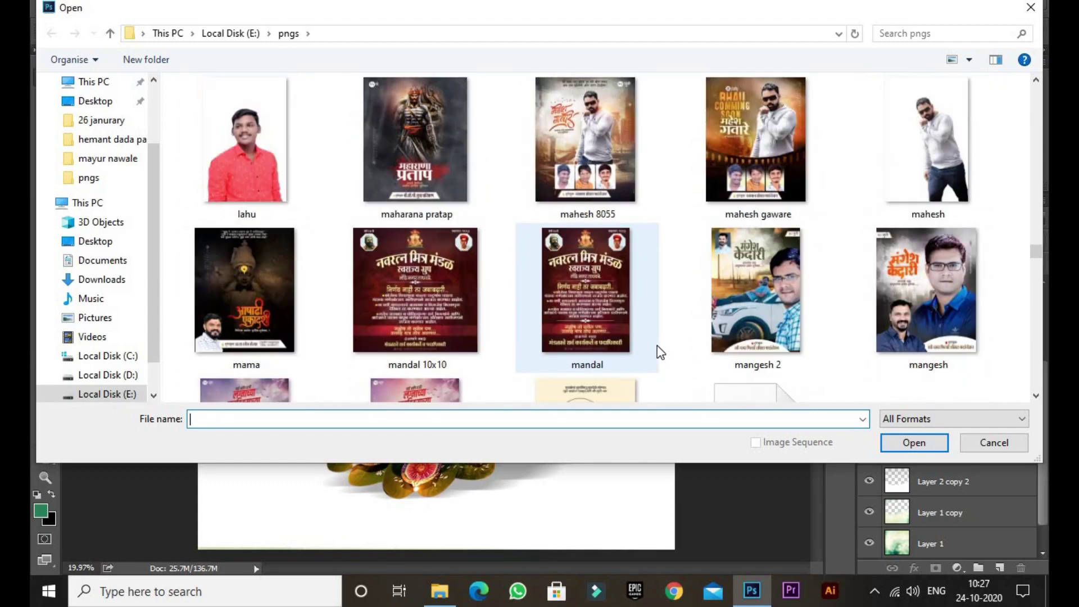
scroll(649, 346, "up", 20)
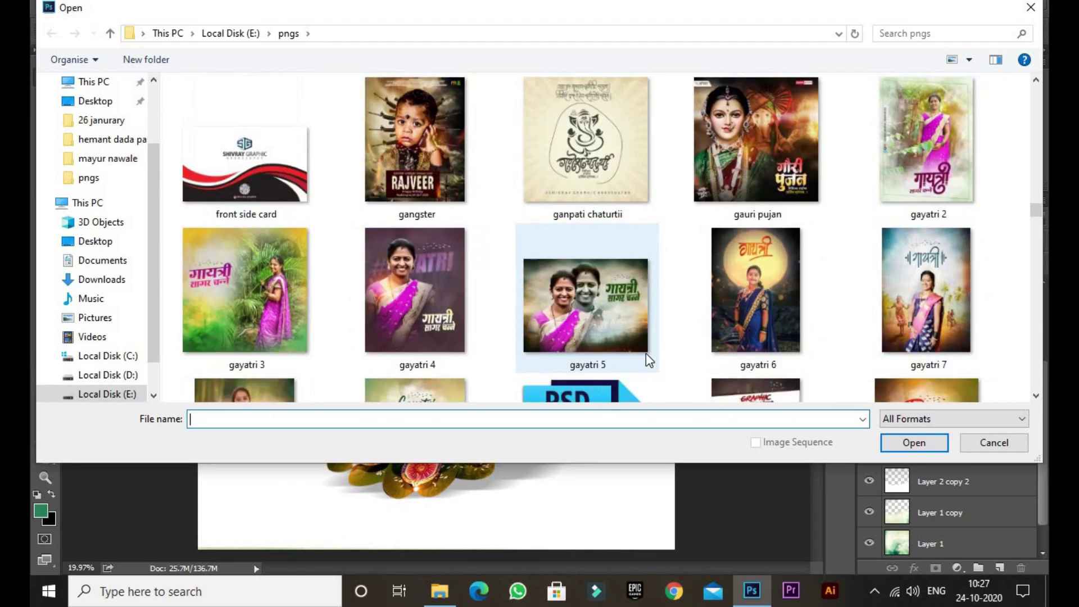
scroll(642, 334, "up", 20)
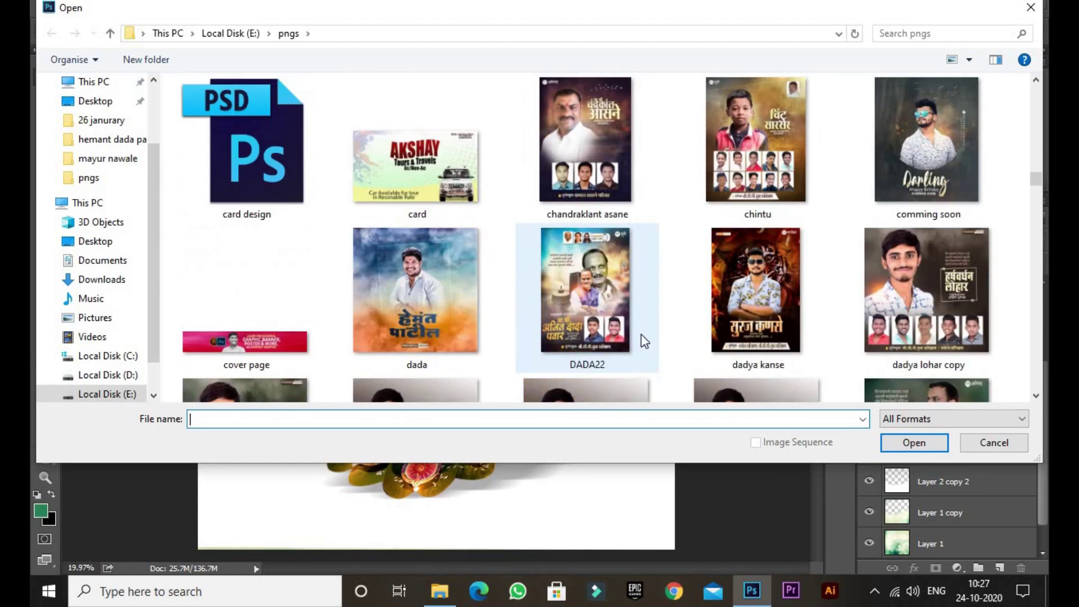
scroll(643, 335, "up", 5)
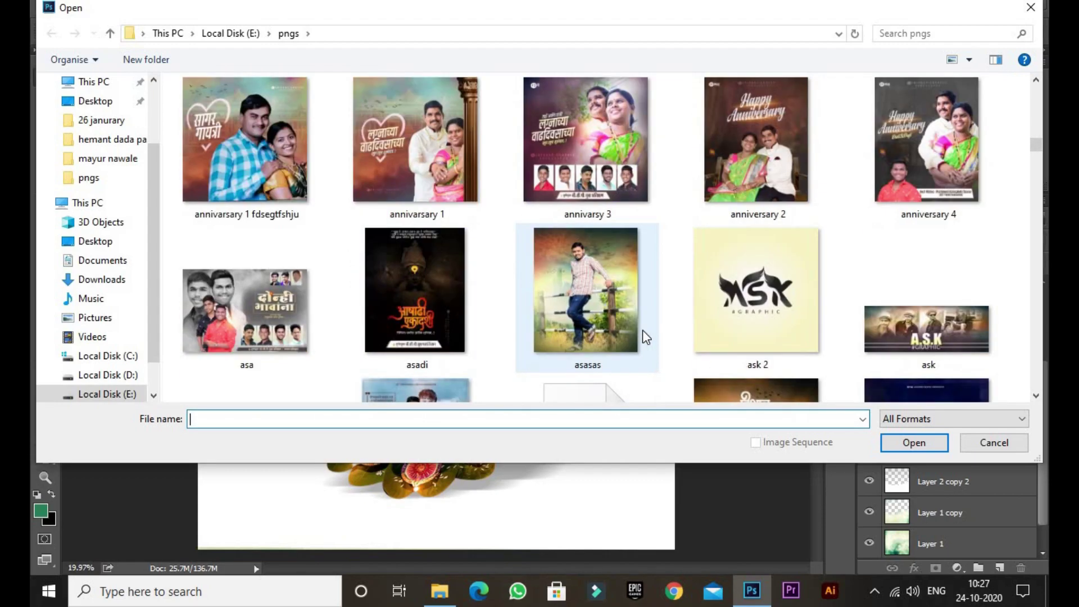
scroll(643, 331, "up", 10)
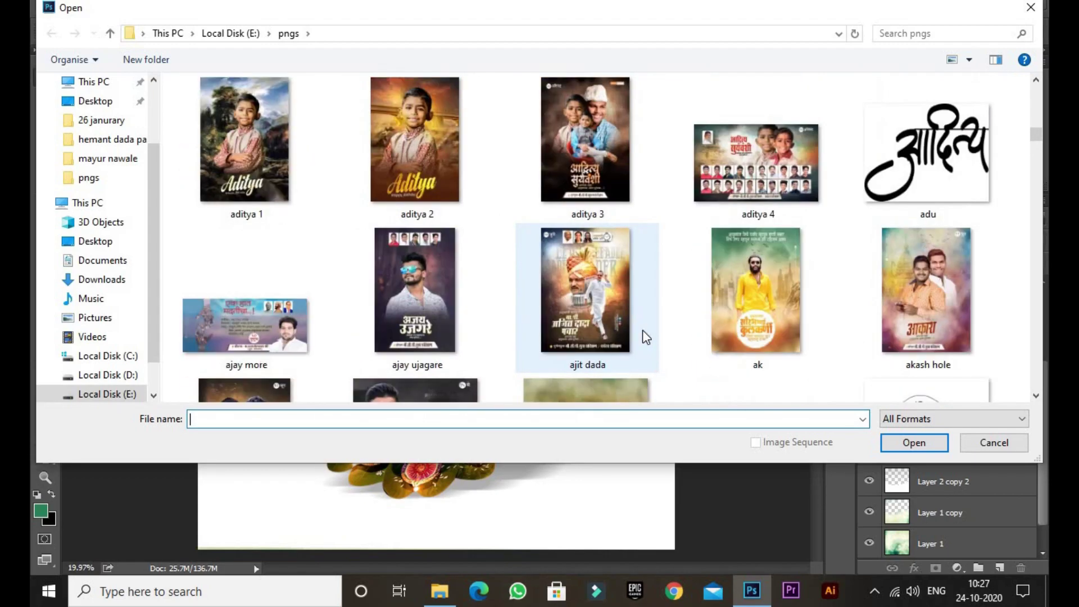
scroll(642, 331, "up", 10)
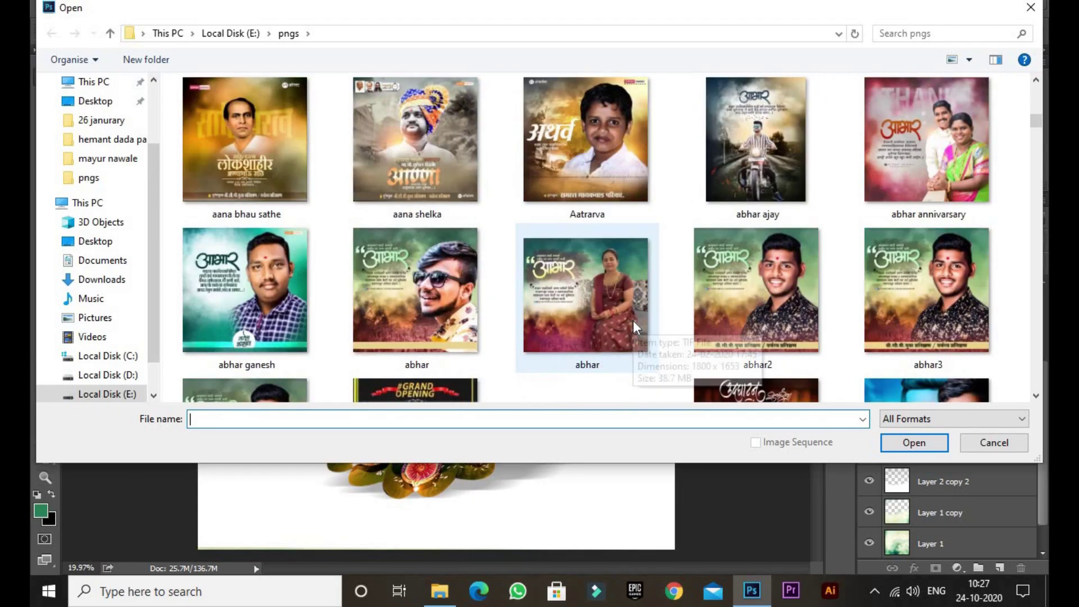
scroll(633, 321, "up", 2)
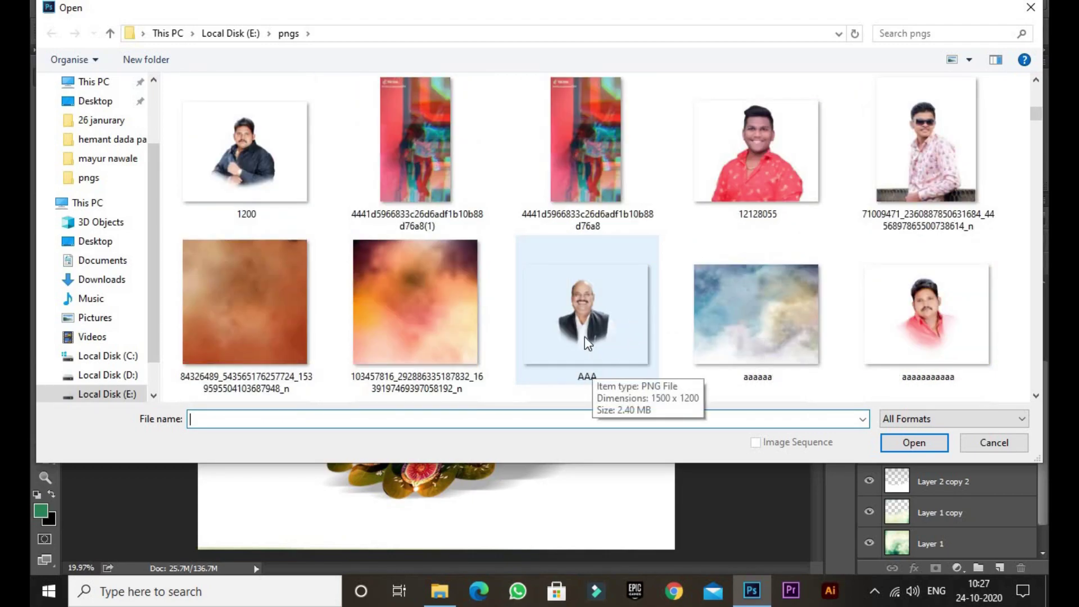
scroll(628, 361, "up", 2)
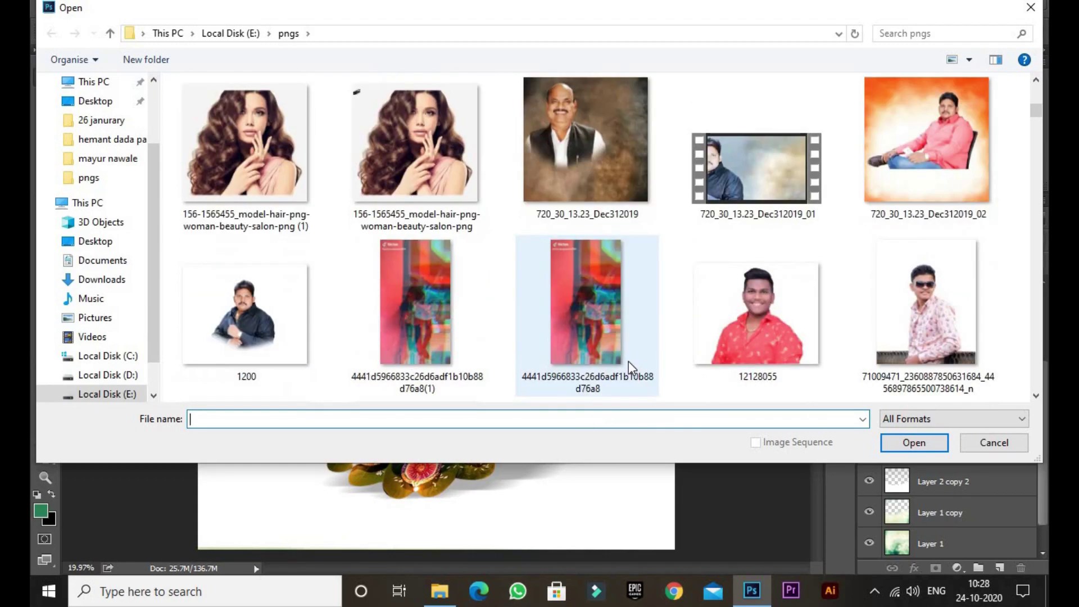
scroll(629, 362, "down", 6)
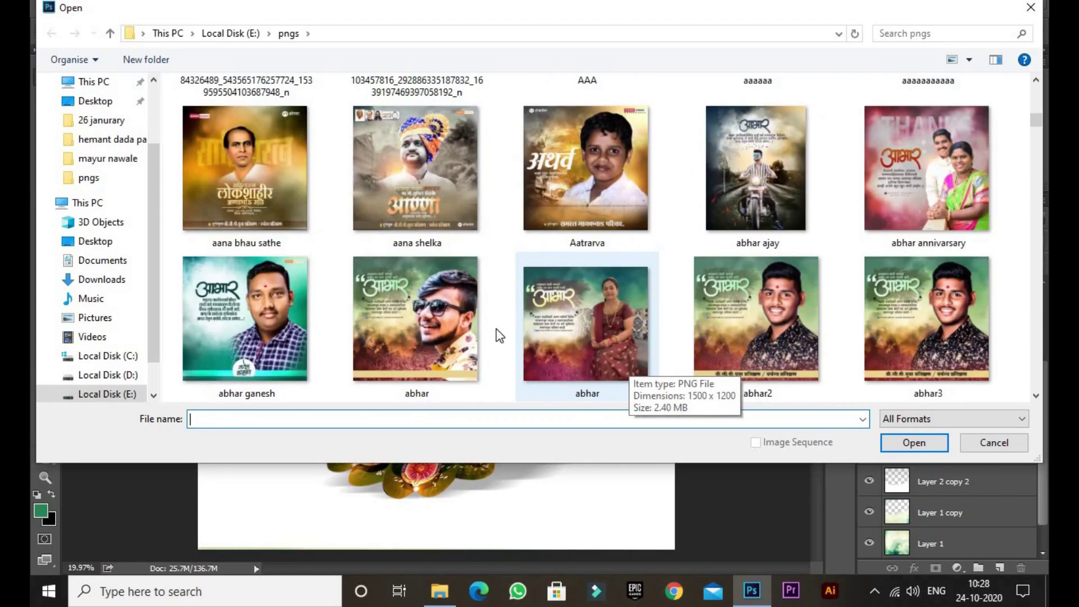
double_click(403, 187)
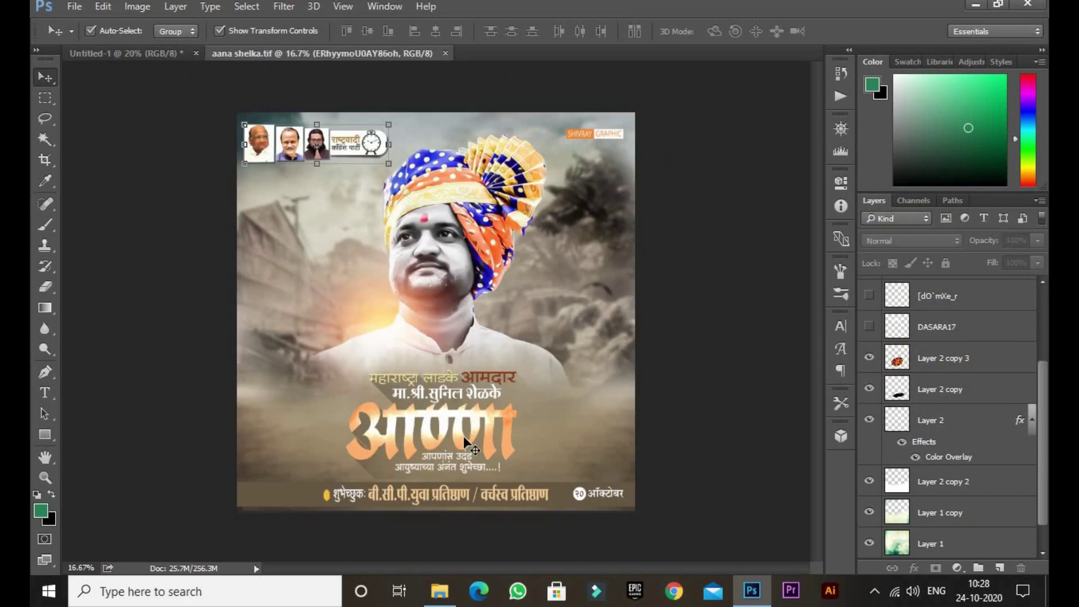
Copy the शुभेच्छुक line with its organisation names and bullet into the Dasara poster's bottom centre, scaled to about 105%.
left_click(466, 444)
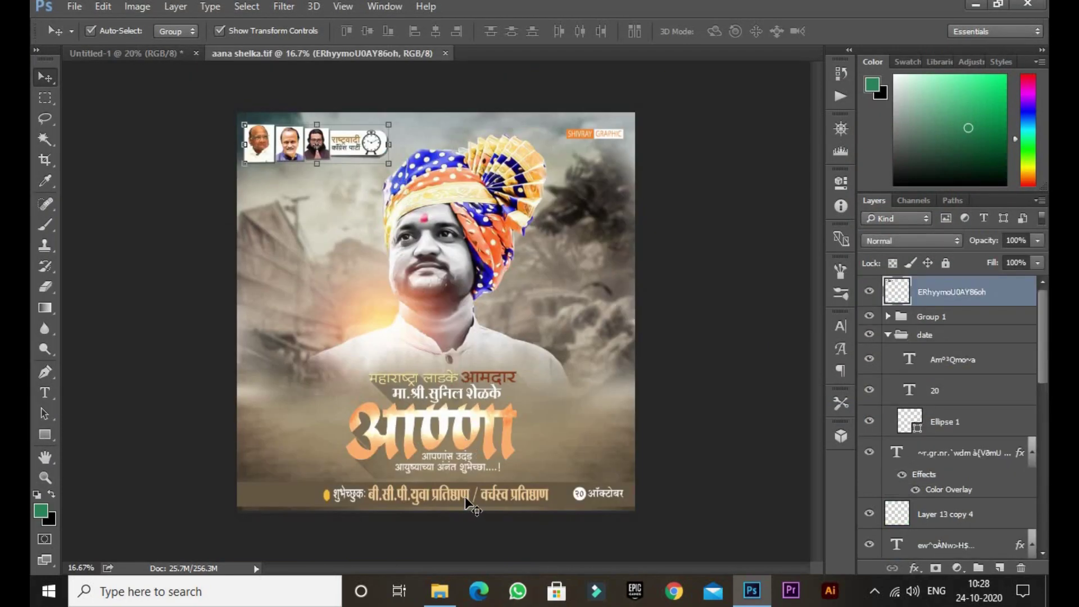
left_click(472, 501)
left_click(329, 496, "shift")
left_click_drag(516, 495, 551, 529)
key("ctrl+t")
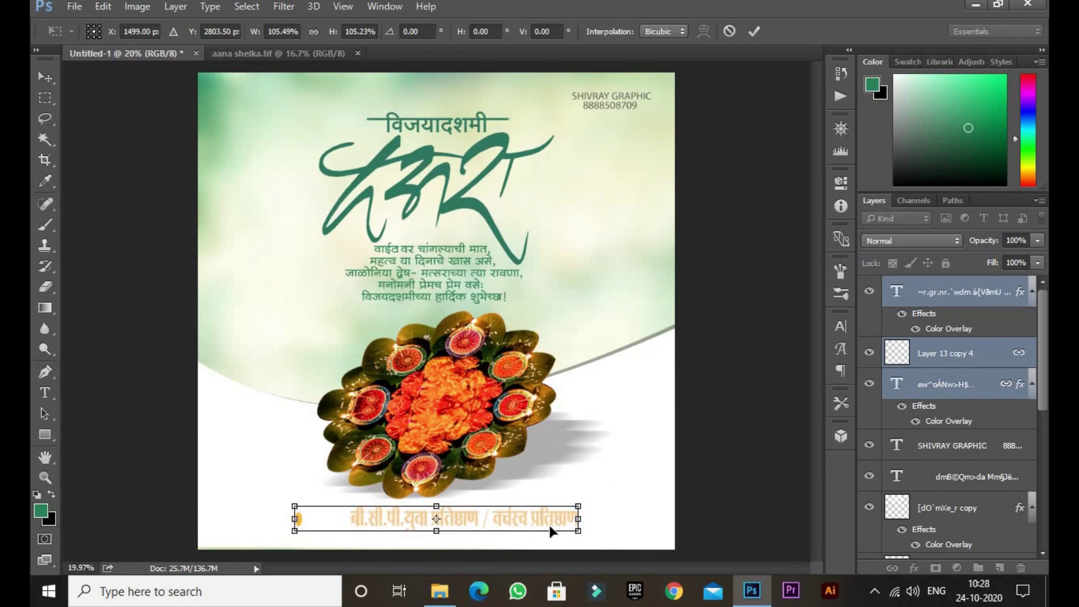
key("Return")
Change the Color Overlay of the शुभेच्छुक: label from white to a dark maroon.
left_click(913, 387)
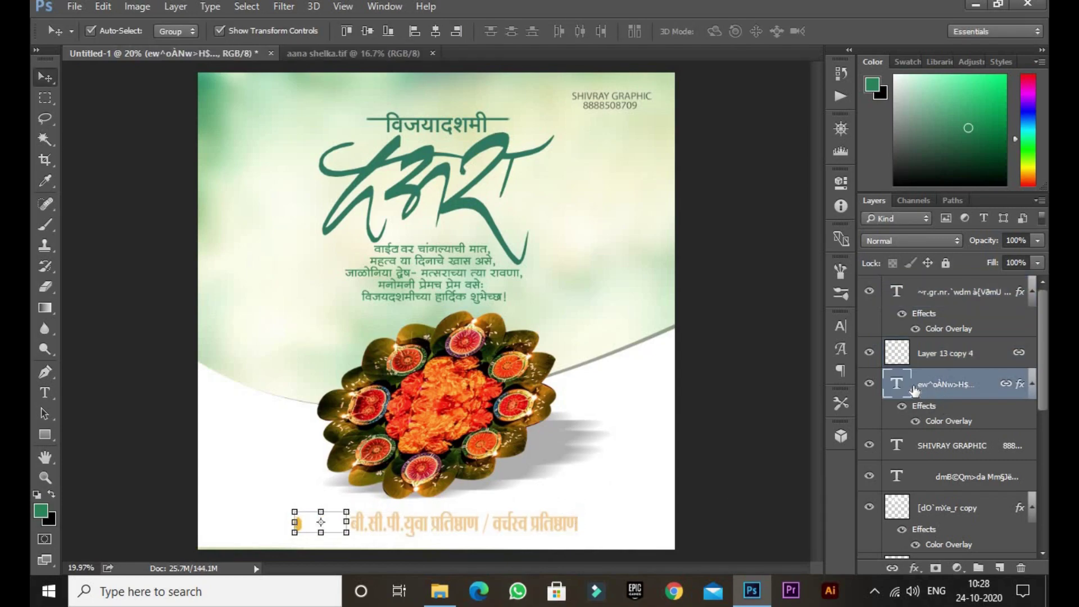
double_click(933, 421)
left_click(624, 115)
left_click(441, 259)
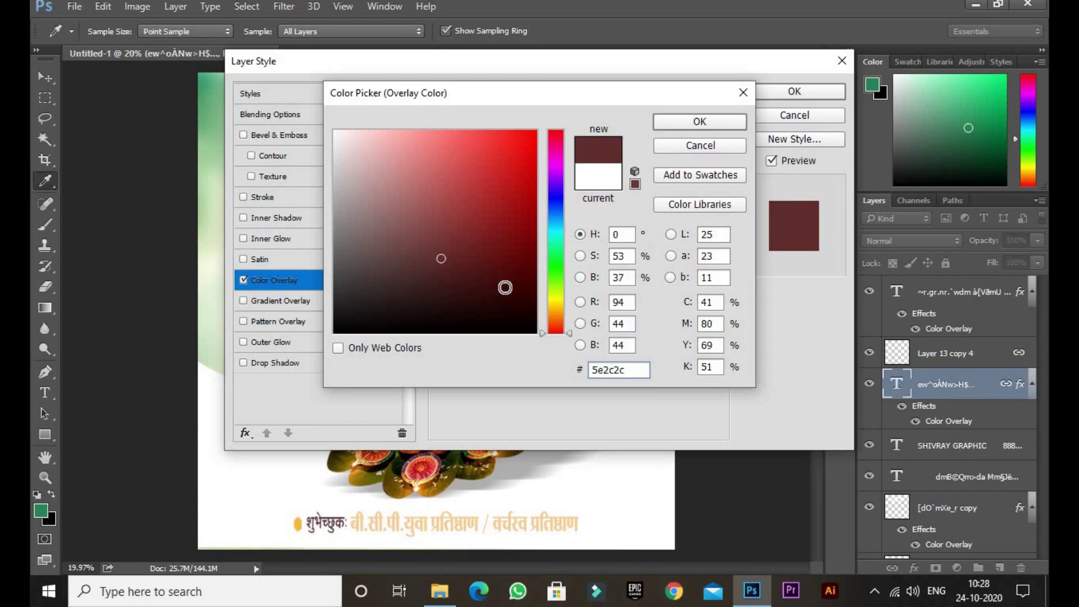
left_click(505, 294)
left_click(700, 121)
left_click(794, 91)
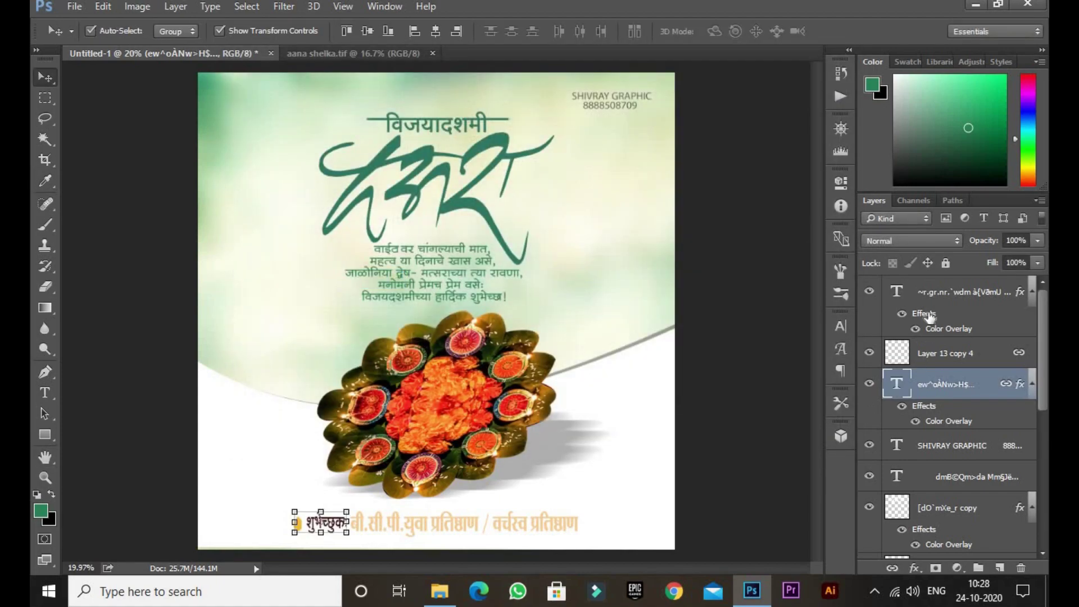
Change the Color Overlay of the organisation names in the bottom line to a dark green.
left_click(938, 331)
double_click(920, 329)
left_click(624, 115)
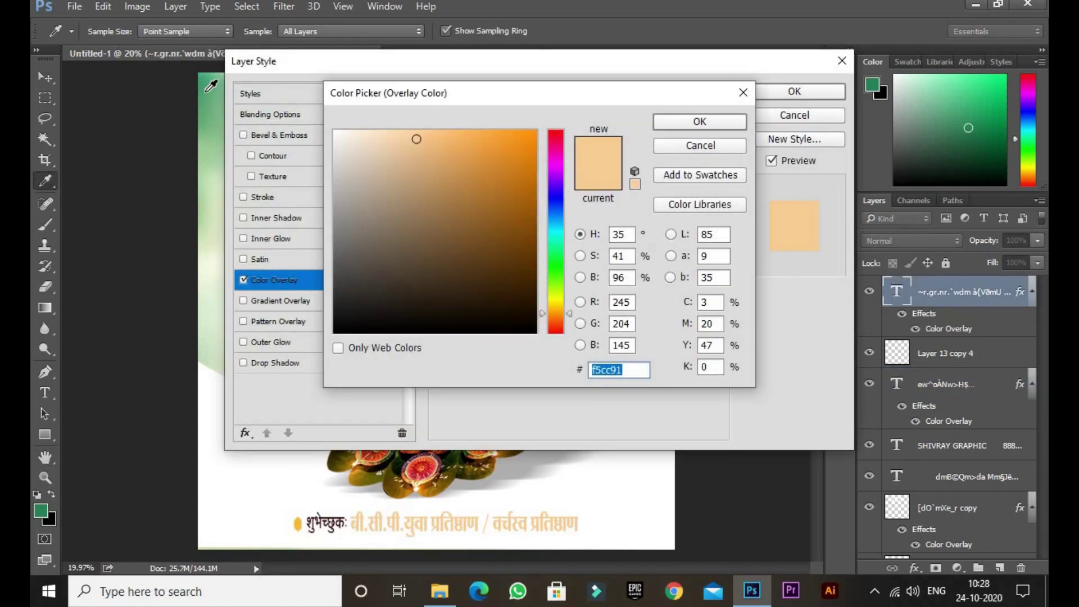
left_click(556, 253)
left_click(457, 186)
left_click(492, 240)
left_click(511, 263)
left_click(699, 121)
left_click(794, 91)
left_click(741, 262)
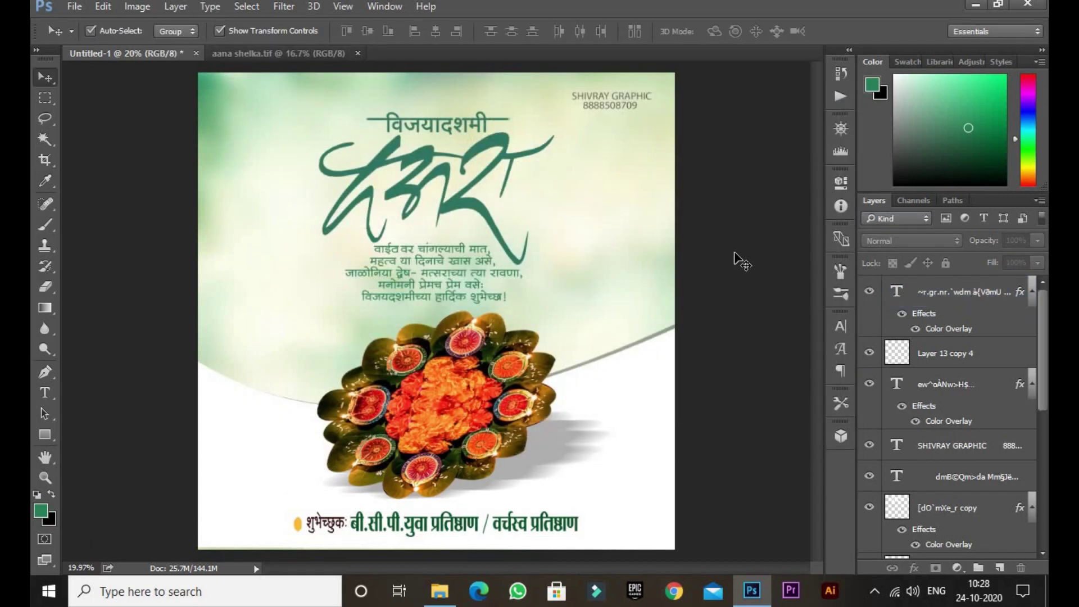
left_click(318, 55)
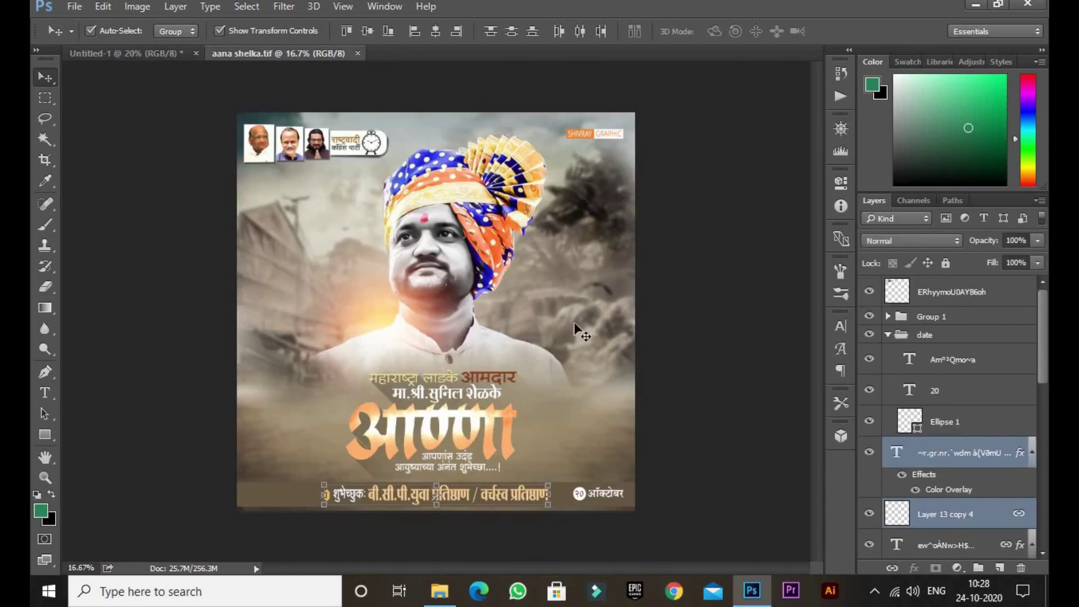
left_click_drag(596, 493, 262, 103)
key("ctrl+t")
key("Return")
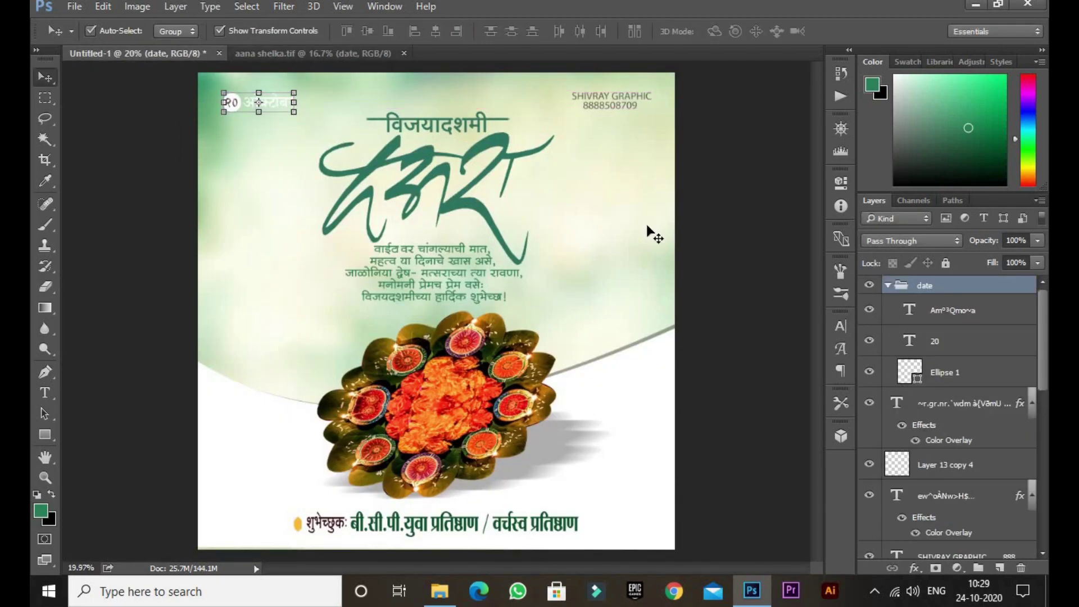
Change the date number to 25 and recolour ऑक्टोबर with the green sampled from the calligraphy.
double_click(910, 341)
type("25")
double_click(910, 310)
left_click(592, 31)
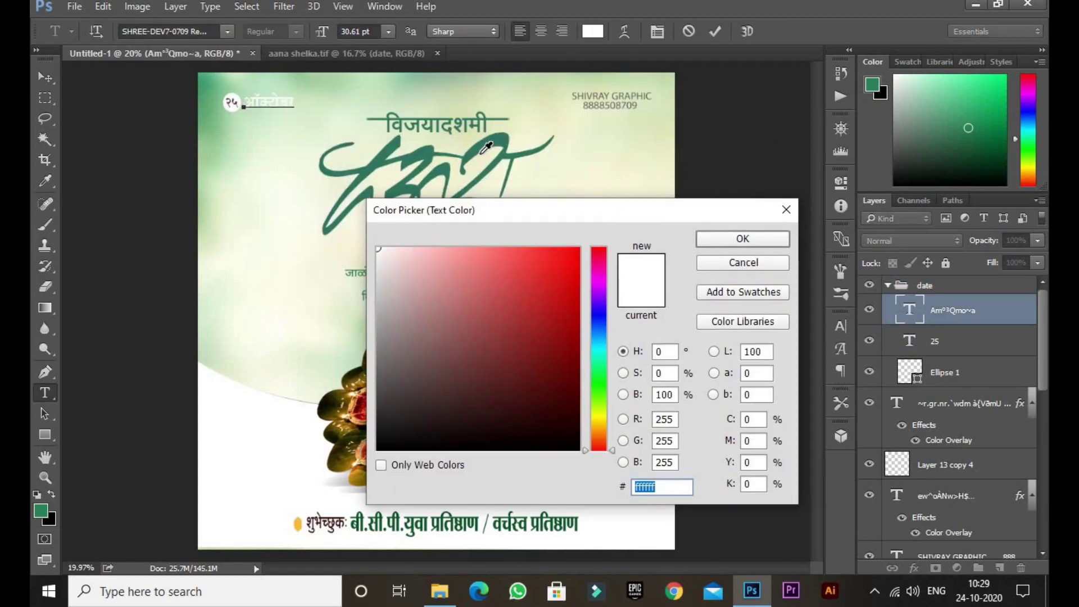
left_click(482, 150)
left_click(743, 239)
left_click(45, 77)
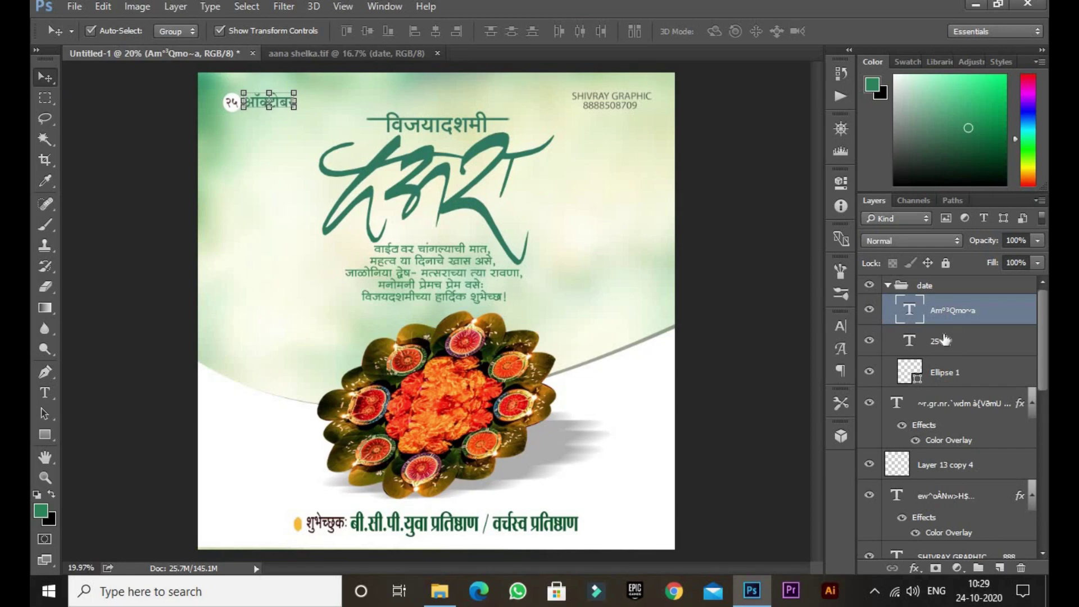
Recolour the date number with the calligraphy's green (337a63) and shift the date group slightly closer to the poster's upper-left corner.
left_click(944, 338)
double_click(909, 341)
left_click(593, 31)
left_click(522, 176)
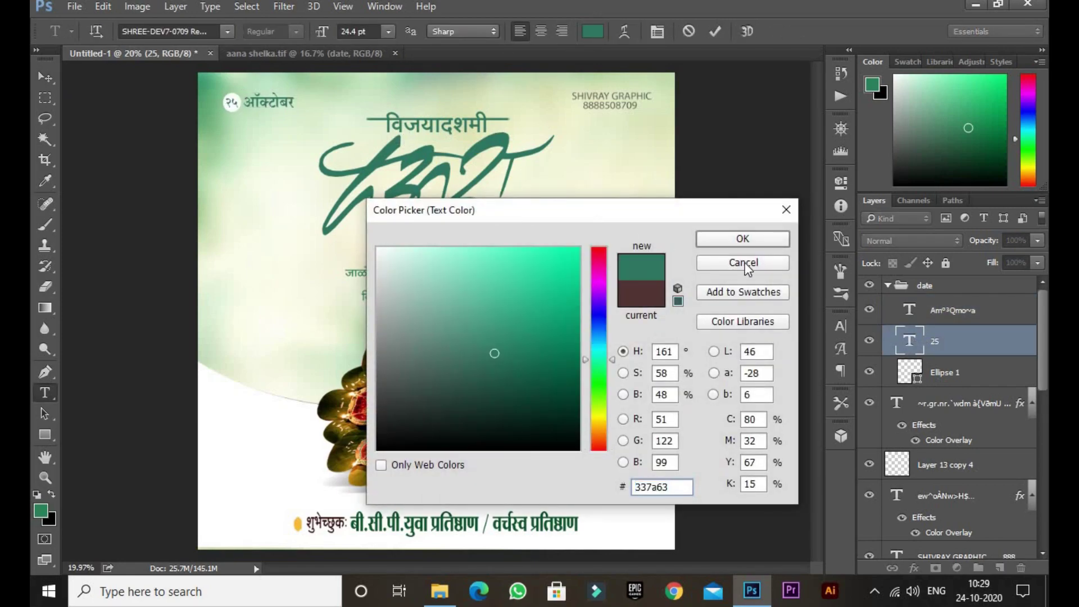
left_click(740, 239)
left_click(45, 77)
left_click_drag(234, 105, 223, 102)
left_click(673, 276)
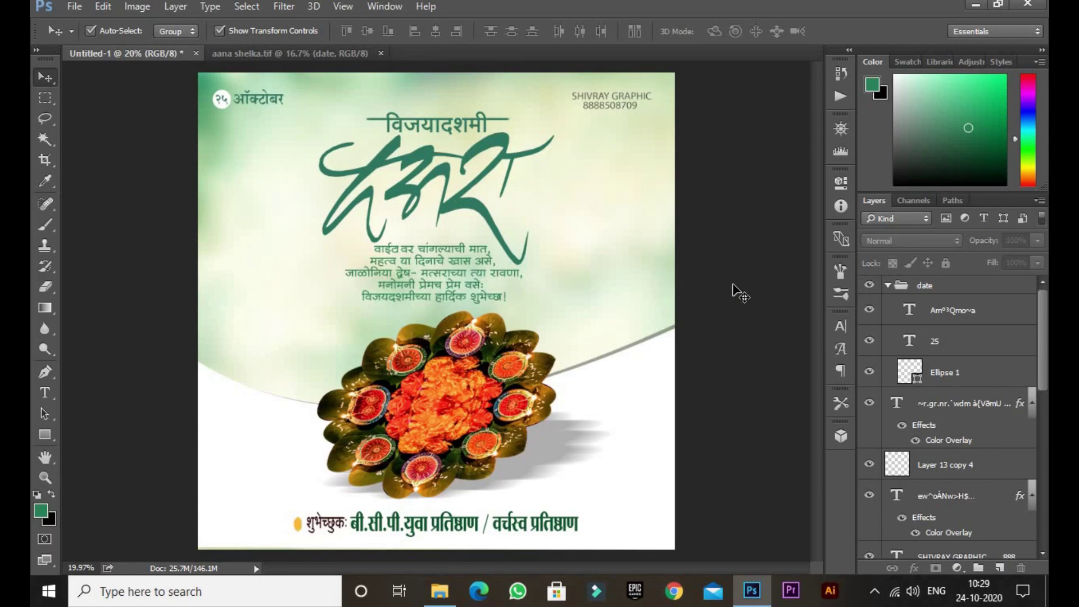
Place the image glowing-flow-sparks-against-dark-background-61127317 from the Downloads folder as an embedded layer in the poster.
left_click(75, 6)
left_click(96, 303)
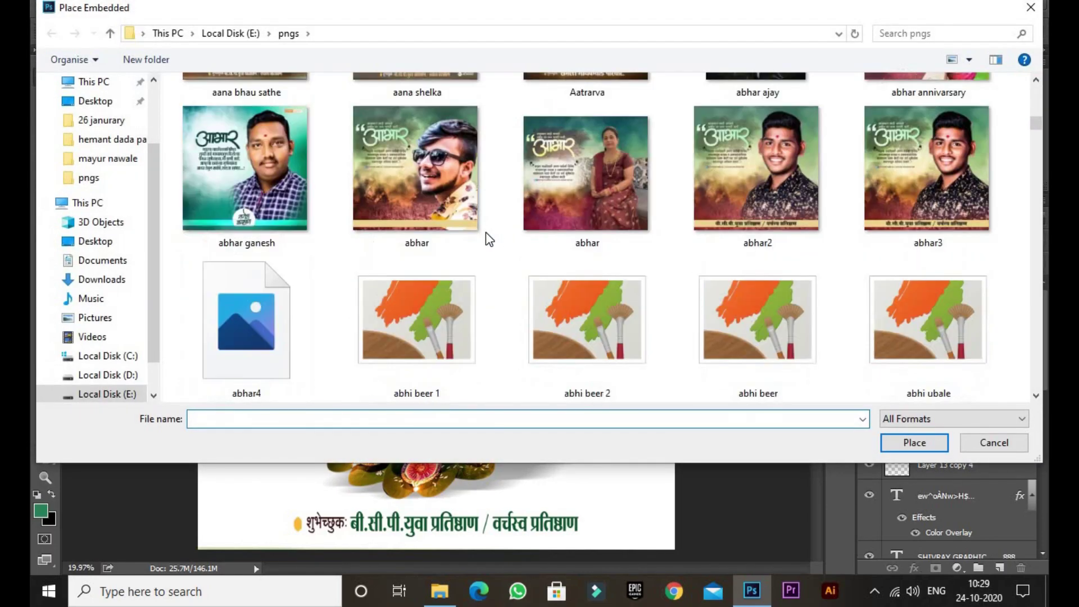
left_click(102, 279)
scroll(675, 268, "down", 5)
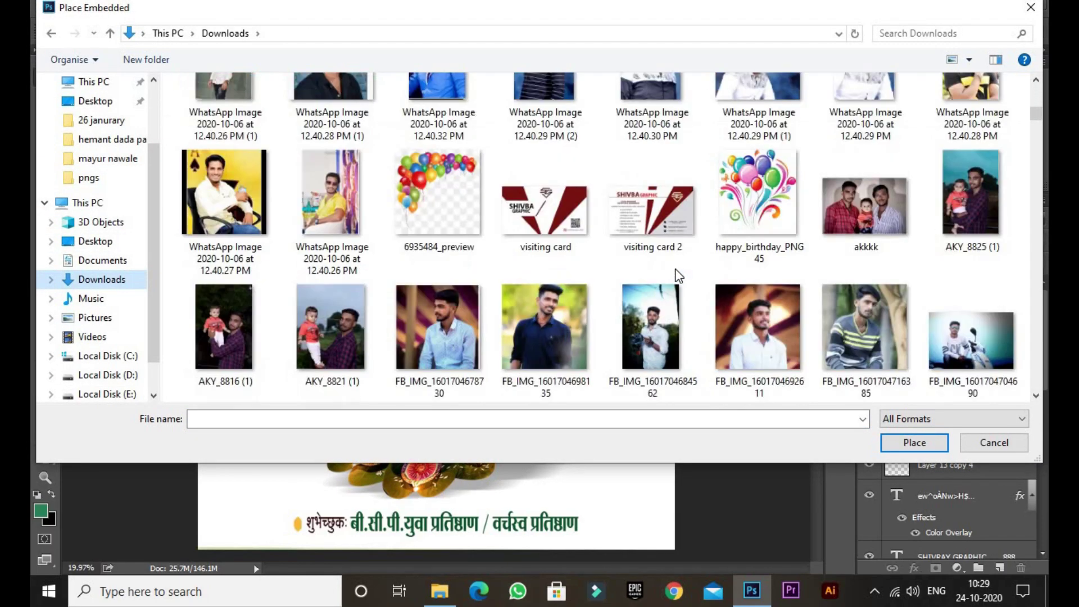
scroll(714, 304, "down", 12)
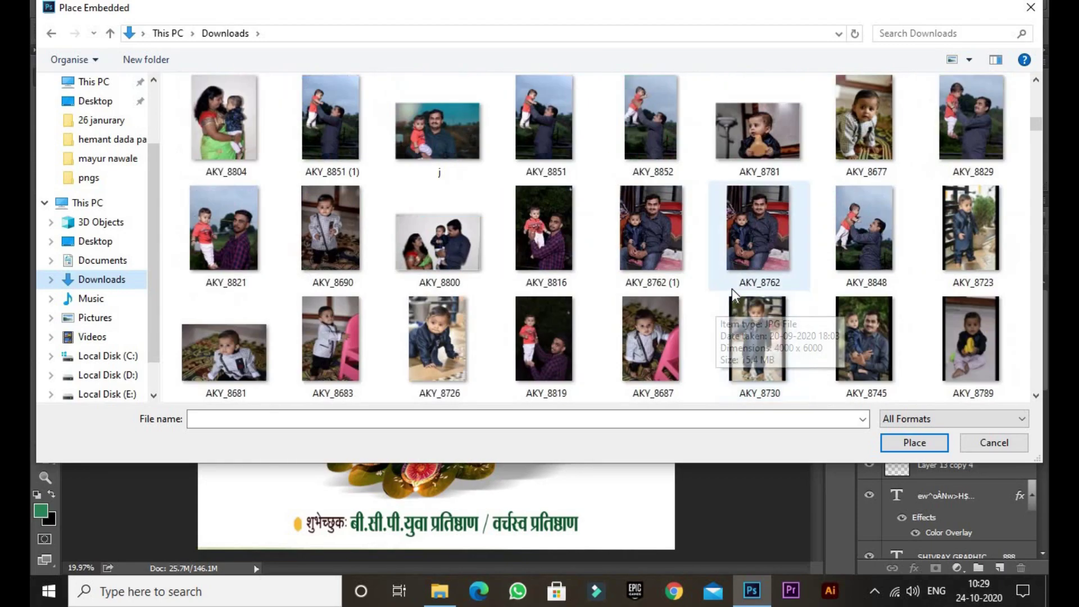
scroll(731, 284, "down", 10)
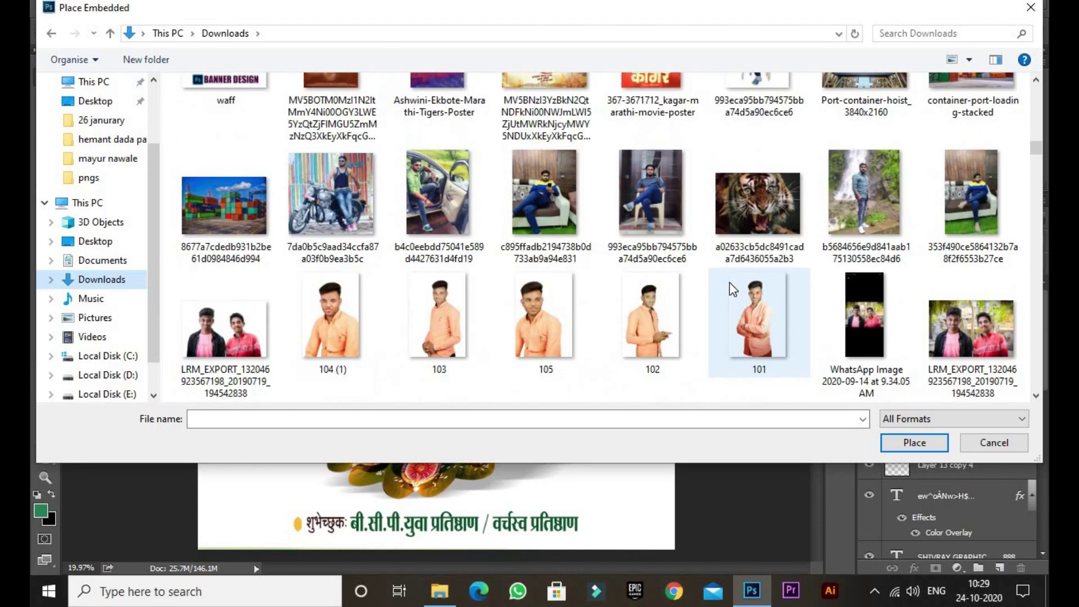
scroll(725, 272, "down", 8)
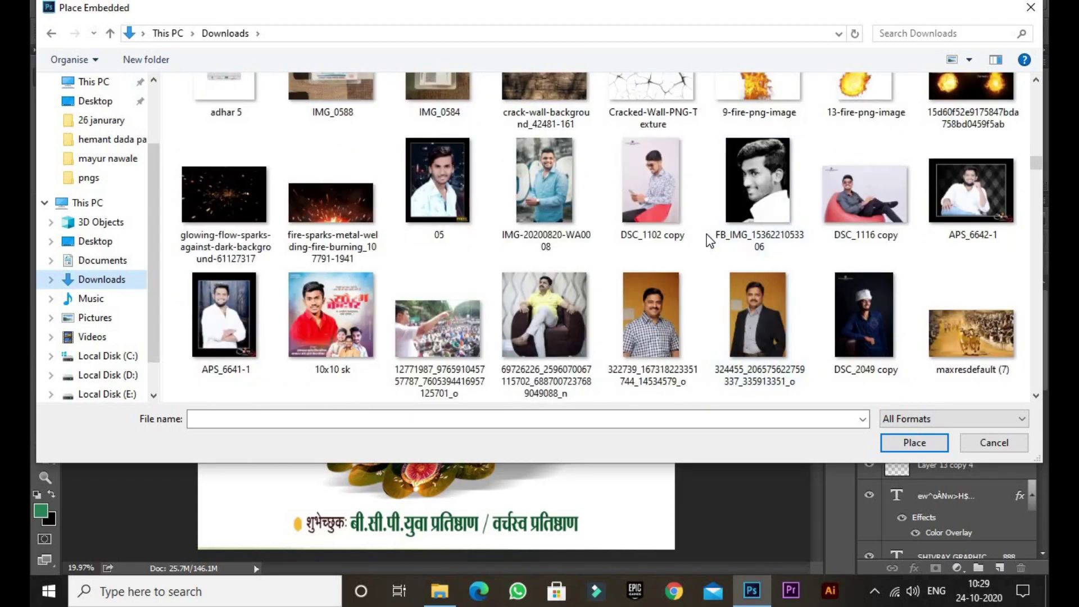
scroll(430, 194, "down", 3)
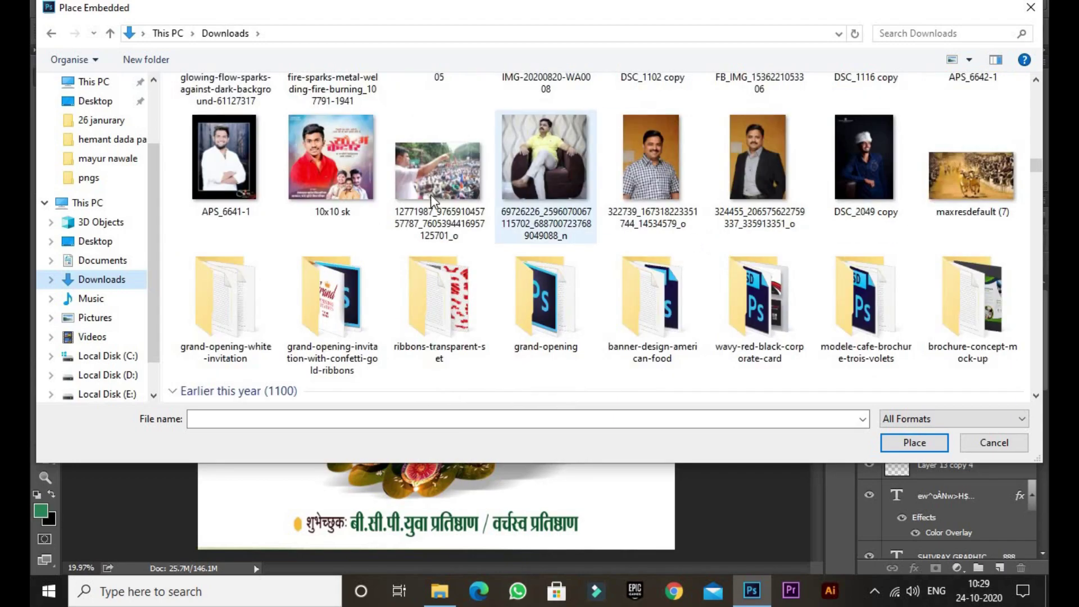
scroll(423, 208, "up", 5)
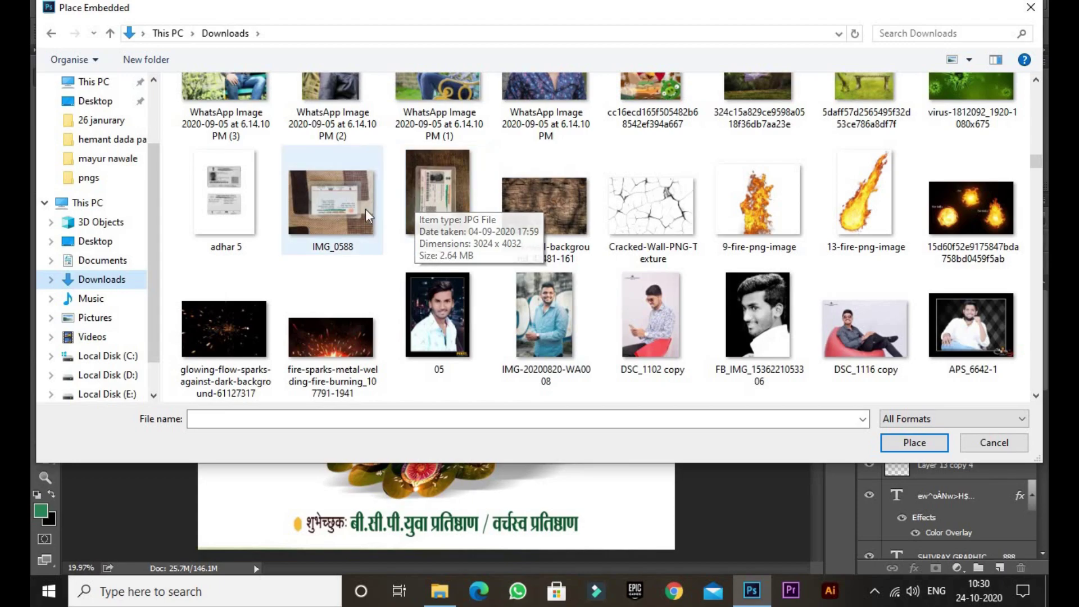
scroll(754, 302, "down", 2)
double_click(238, 258)
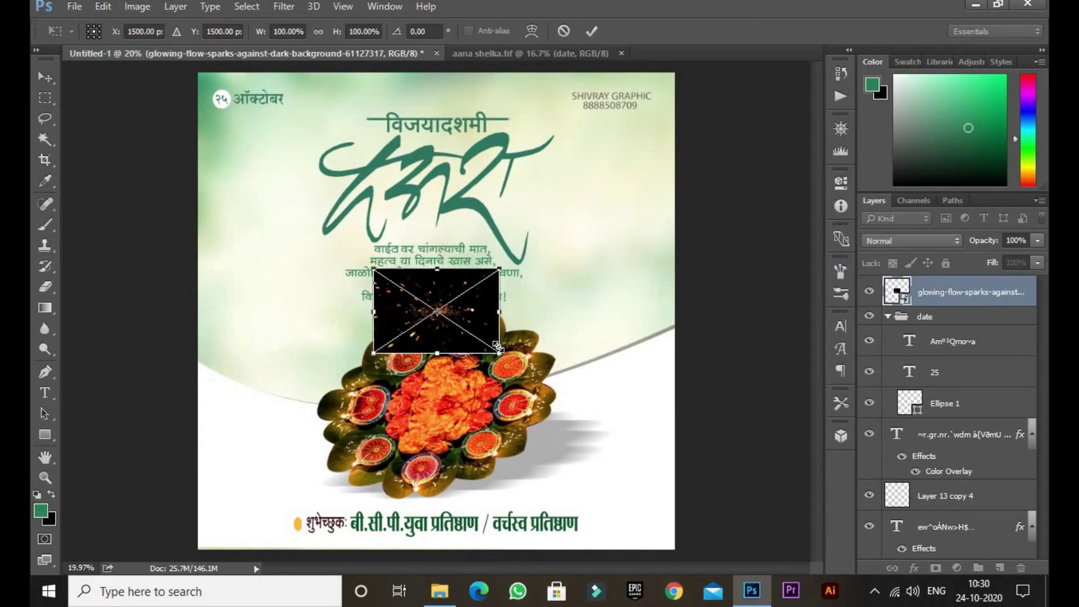
Enlarge the placed sparks image over the middle of the poster and rasterize its layer.
mouse_move(496, 347)
left_mouse_down()
mouse_move(595, 448)
mouse_move(621, 434)
left_mouse_up()
key("Return")
key("e")
left_click(416, 310)
key("Return")
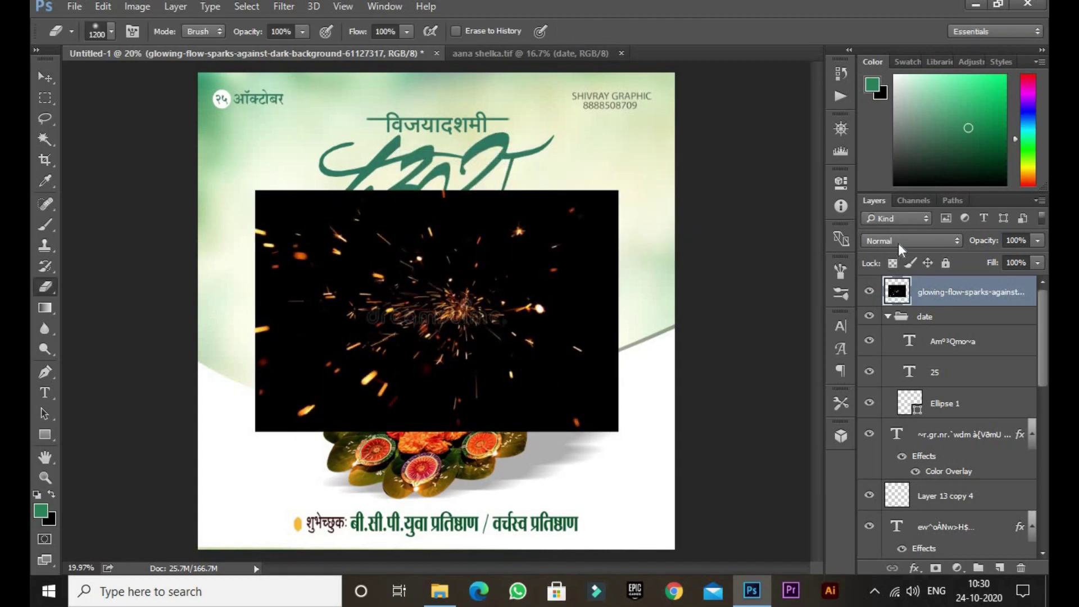
Set the sparks layer's blend mode to Screen and scale it to about 221% so it covers the whole poster.
left_click(902, 241)
left_click(888, 357)
left_click(888, 316)
key("v")
left_click_drag(669, 429, 672, 468)
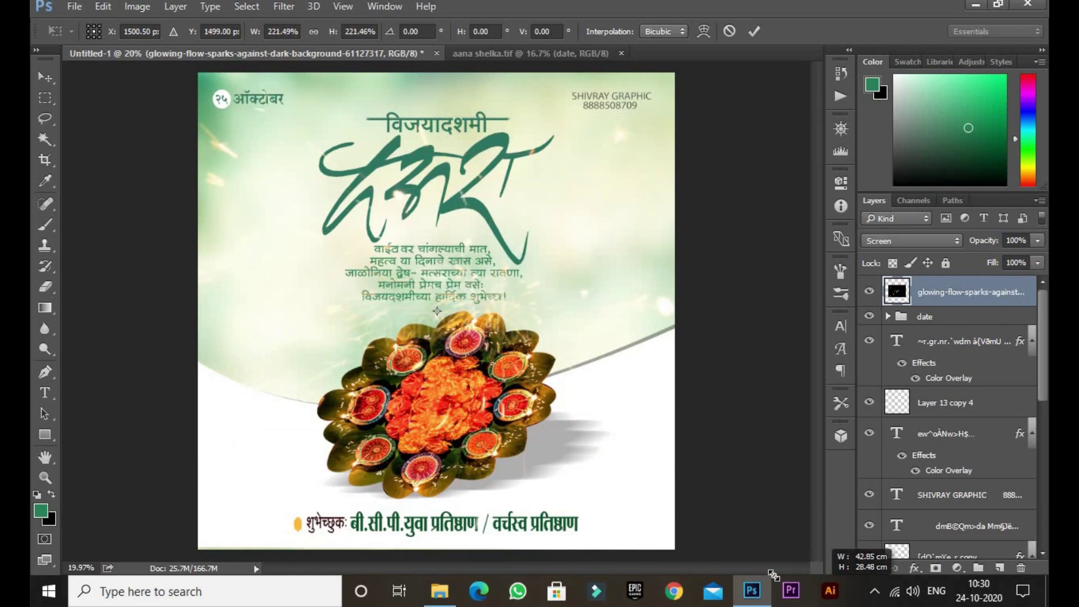
key("Return")
Erase the sparks over the calligraphy and greeting text, and brighten the remaining sparks with a Levels midtone of 2.01.
key("e")
left_click_drag(467, 324, 416, 168)
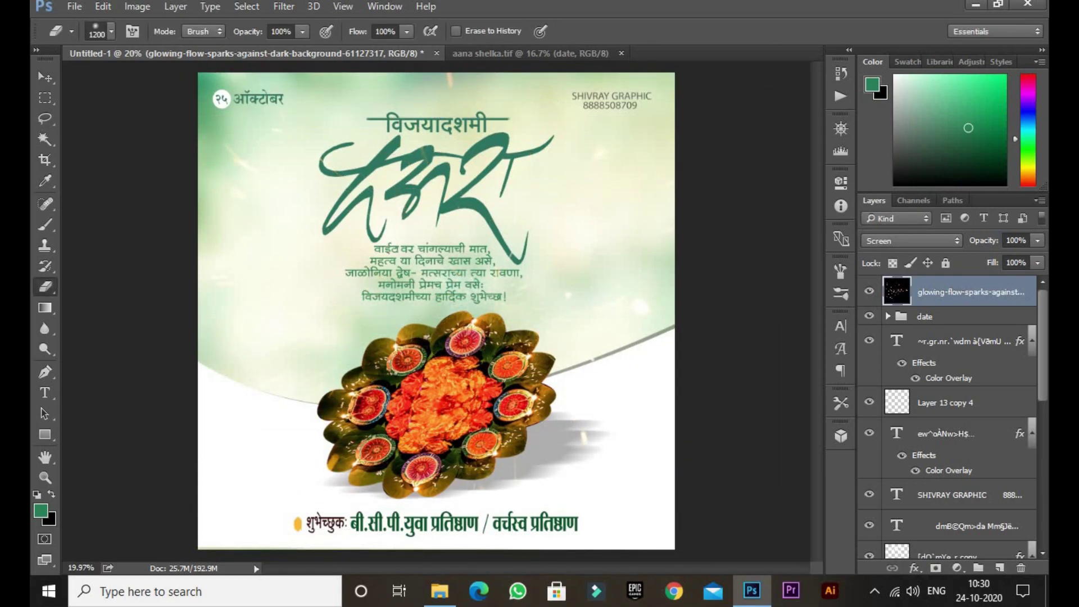
left_click(52, 78)
key("ctrl+l")
left_click_drag(662, 393, 734, 397)
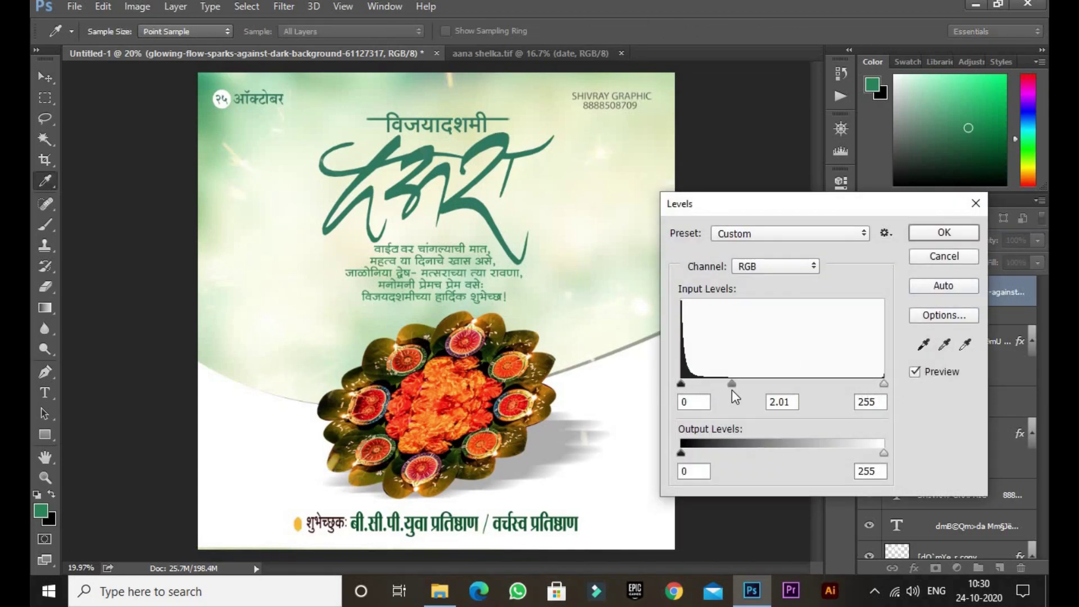
key("Return")
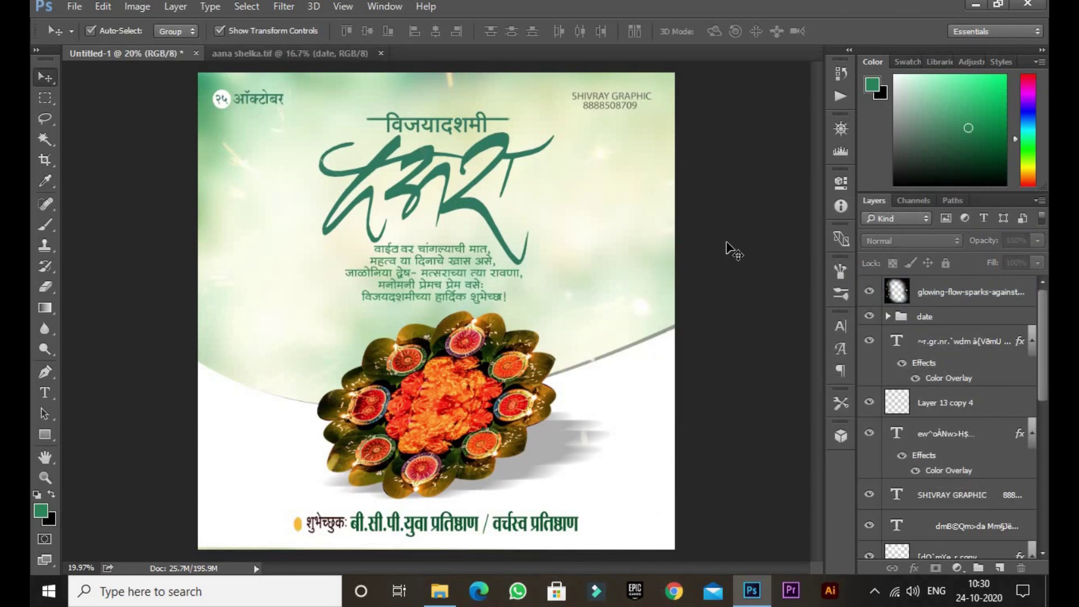
View the finished poster in full-screen mode, fitted to the screen.
key("f")
key("f")
key("ctrl+0")
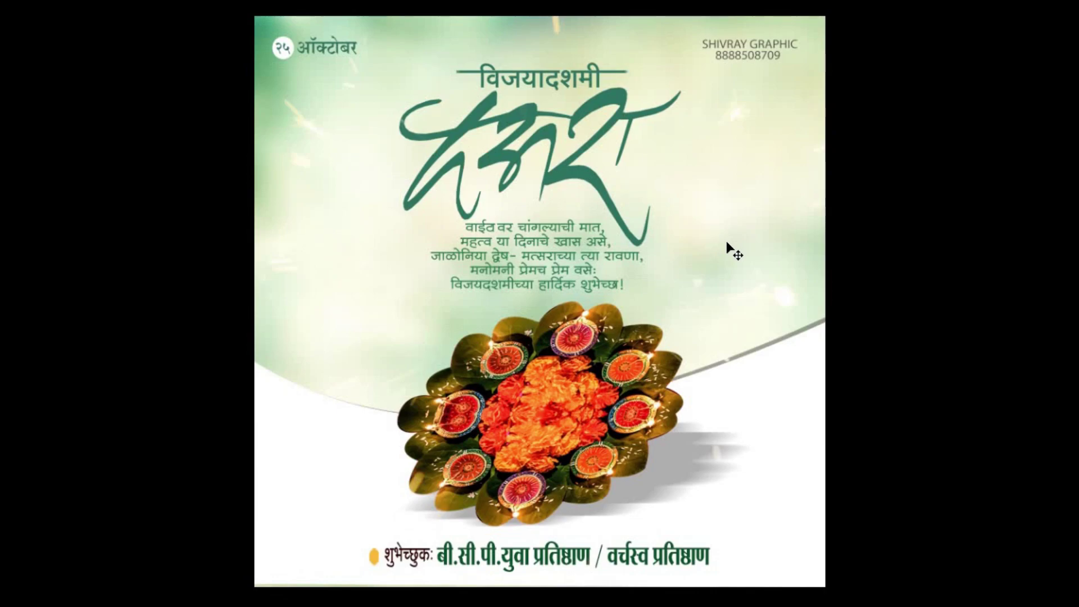